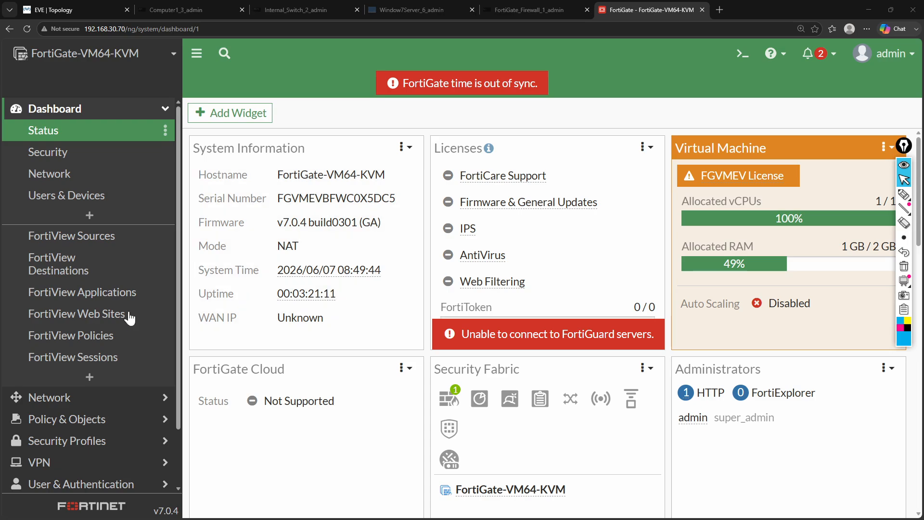
Switch to the EVE network topology.
click(872, 11)
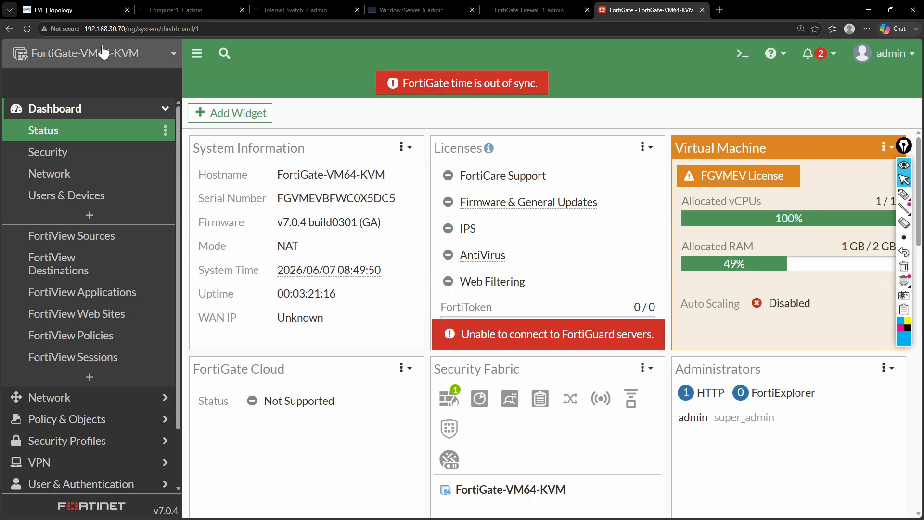
click(86, 8)
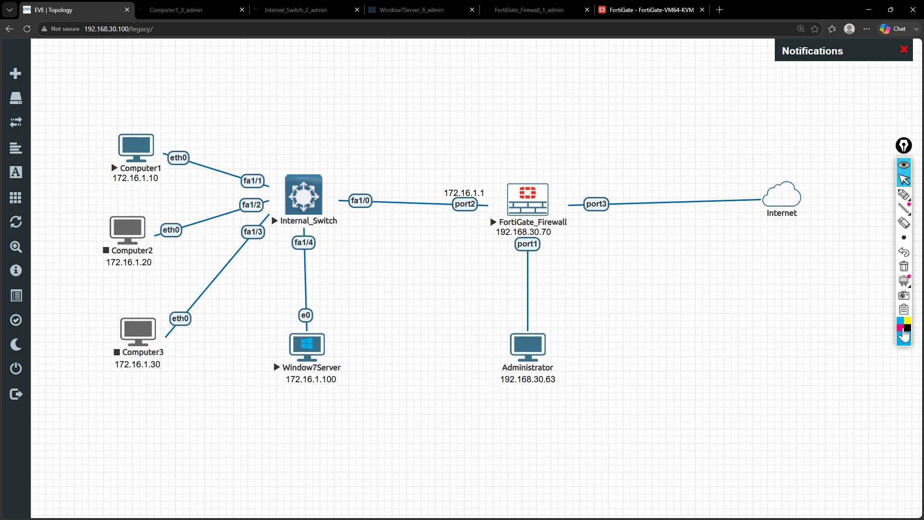
Outline Window7Server with the annotation pen and link it to FortiGate_Firewall and to two sketched boxes labelled PA and Proxy.
mouse_move(903, 195)
click(860, 196)
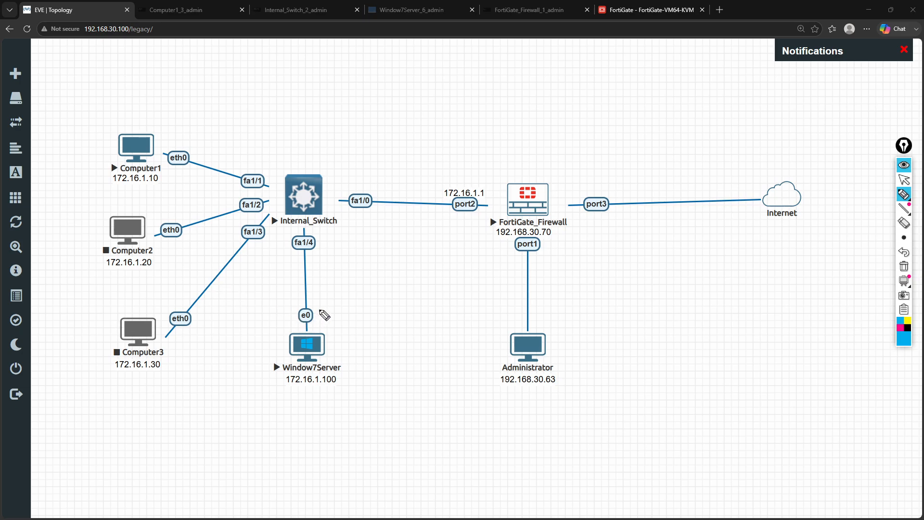
mouse_move(333, 303)
mouse_down()
mouse_move(281, 299)
mouse_move(260, 397)
mouse_move(359, 379)
mouse_move(348, 310)
mouse_move(308, 299)
mouse_up()
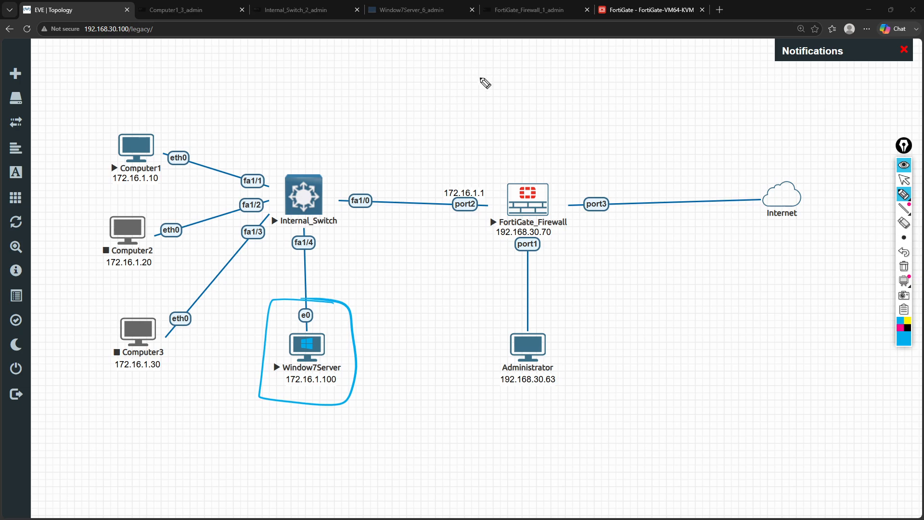
mouse_move(476, 70)
mouse_down()
mouse_move(477, 112)
mouse_move(518, 86)
mouse_move(478, 115)
mouse_move(491, 97)
mouse_up()
mouse_move(490, 79)
mouse_down()
mouse_move(491, 91)
mouse_move(511, 88)
mouse_up()
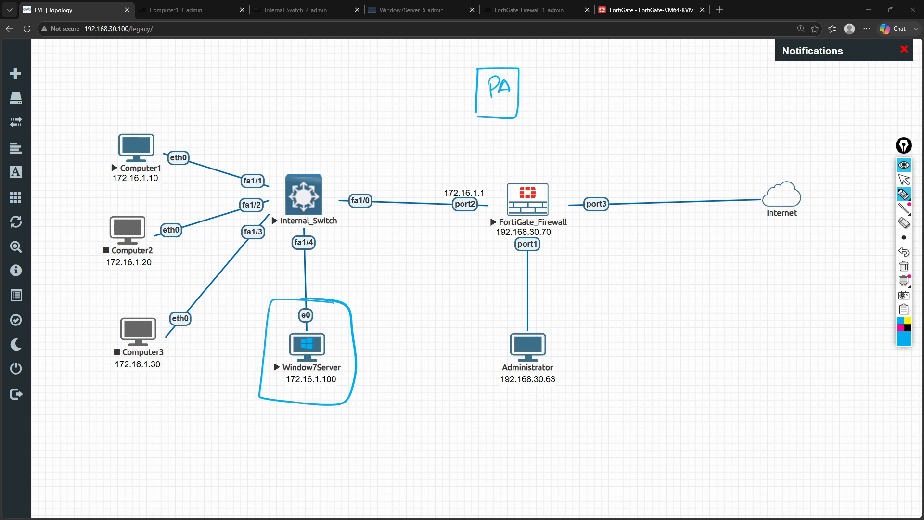
mouse_move(412, 424)
mouse_down()
mouse_move(411, 467)
mouse_move(443, 470)
mouse_move(411, 466)
mouse_up()
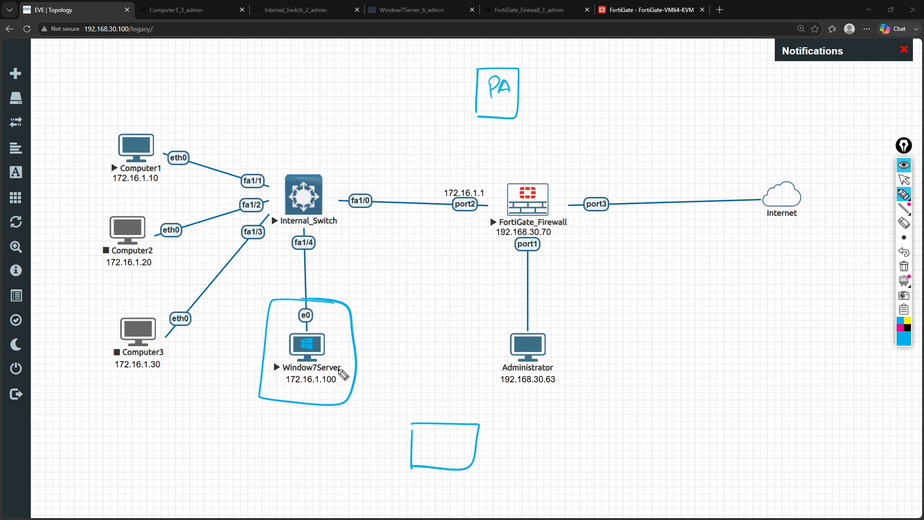
mouse_move(294, 341)
mouse_down()
mouse_move(278, 332)
mouse_move(287, 340)
mouse_move(521, 212)
mouse_up()
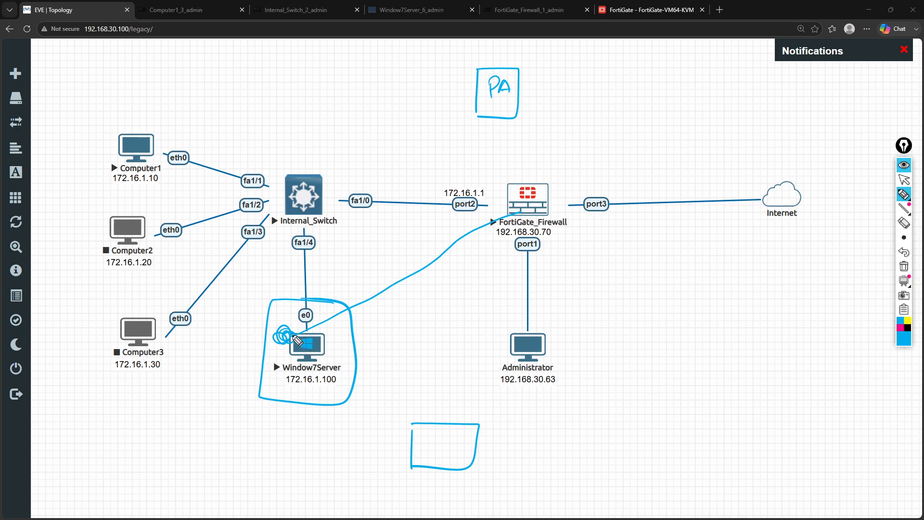
mouse_move(295, 338)
mouse_down()
mouse_move(395, 395)
mouse_move(426, 453)
mouse_move(496, 446)
mouse_up()
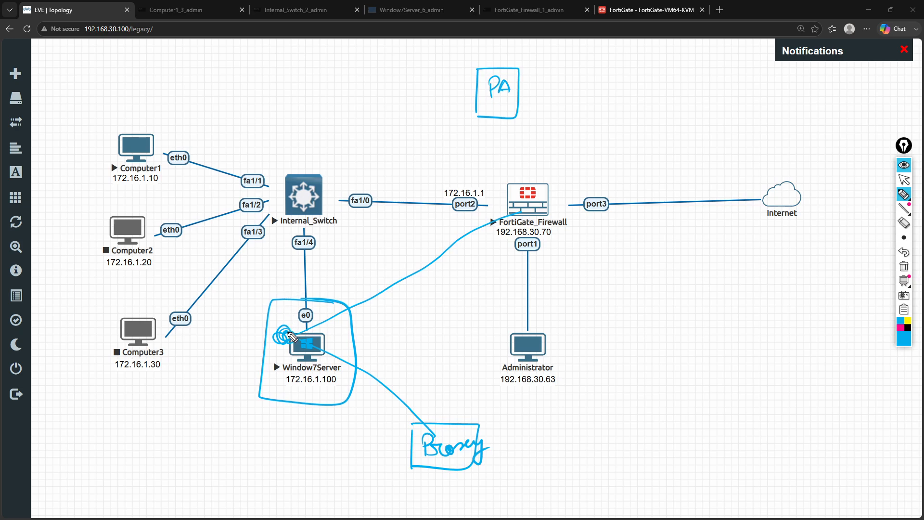
mouse_move(289, 331)
mouse_down()
mouse_move(348, 215)
mouse_move(478, 95)
mouse_move(474, 110)
mouse_up()
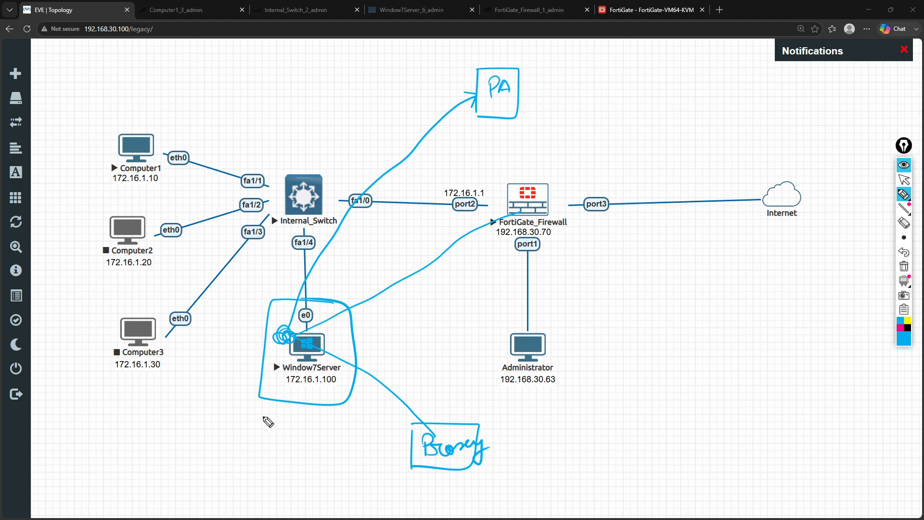
Sketch a list box with four entry lines below Window7Server.
mouse_move(263, 413)
mouse_down()
mouse_move(252, 438)
mouse_move(251, 498)
mouse_up()
mouse_move(269, 414)
mouse_down()
mouse_move(319, 489)
mouse_move(252, 502)
mouse_up()
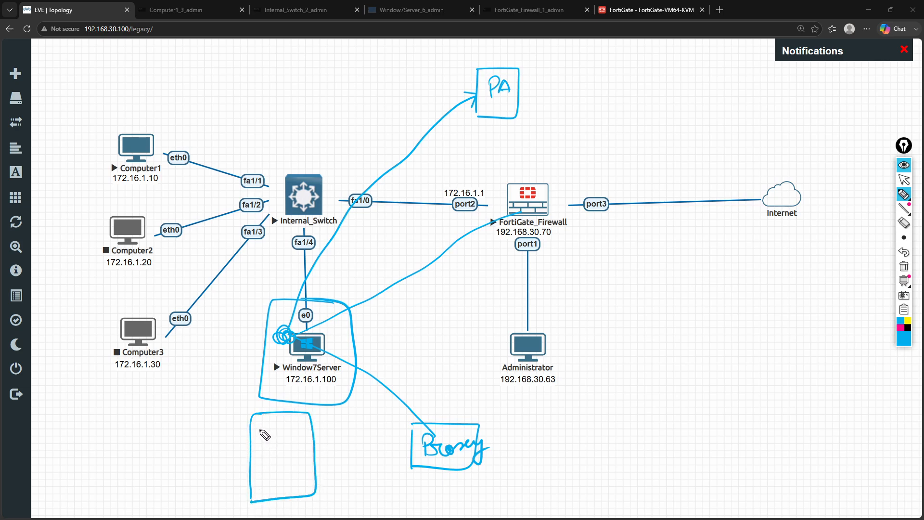
drag(259, 427, 285, 426)
mouse_move(276, 443)
mouse_down()
mouse_move(264, 444)
mouse_move(287, 444)
mouse_up()
mouse_move(270, 454)
mouse_down()
mouse_move(291, 452)
mouse_move(293, 468)
mouse_up()
drag(272, 488, 294, 488)
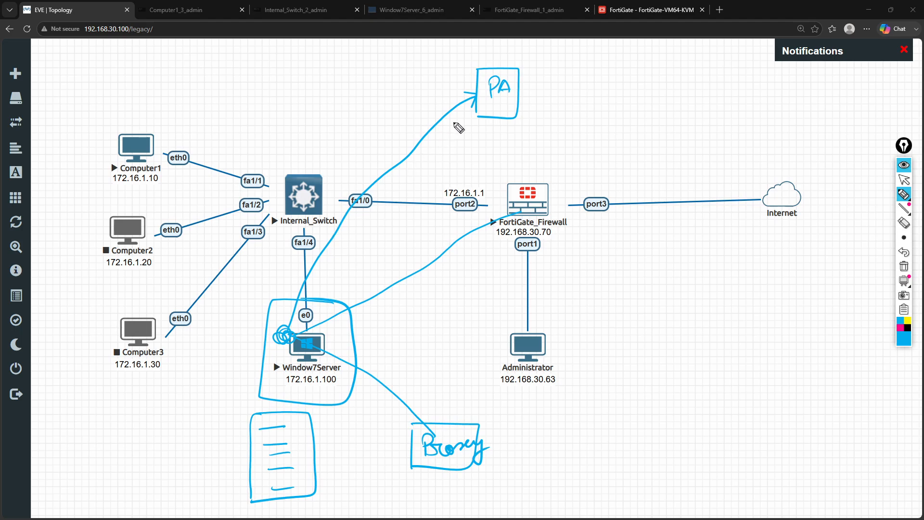
Add check marks beside the PA box, FortiGate_Firewall, the Proxy box and the sketched list.
drag(501, 120, 546, 103)
drag(564, 243, 614, 232)
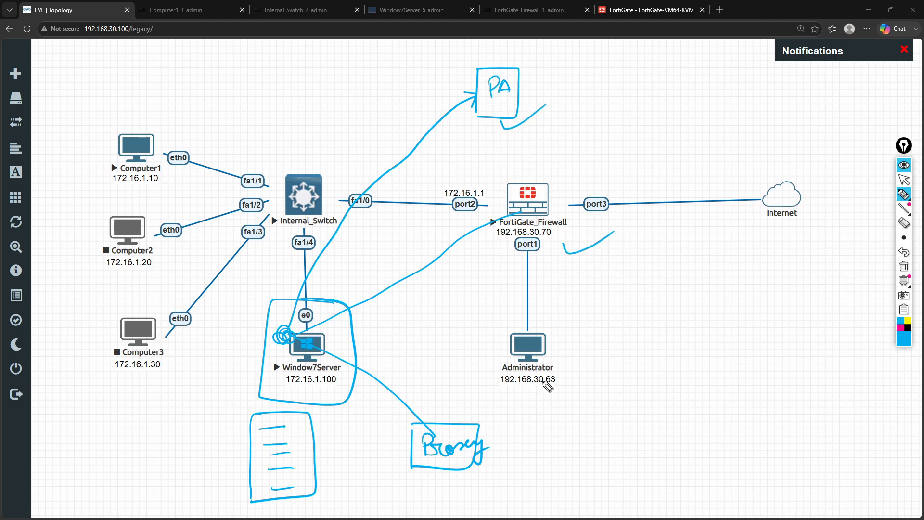
drag(481, 464, 516, 453)
drag(217, 431, 256, 410)
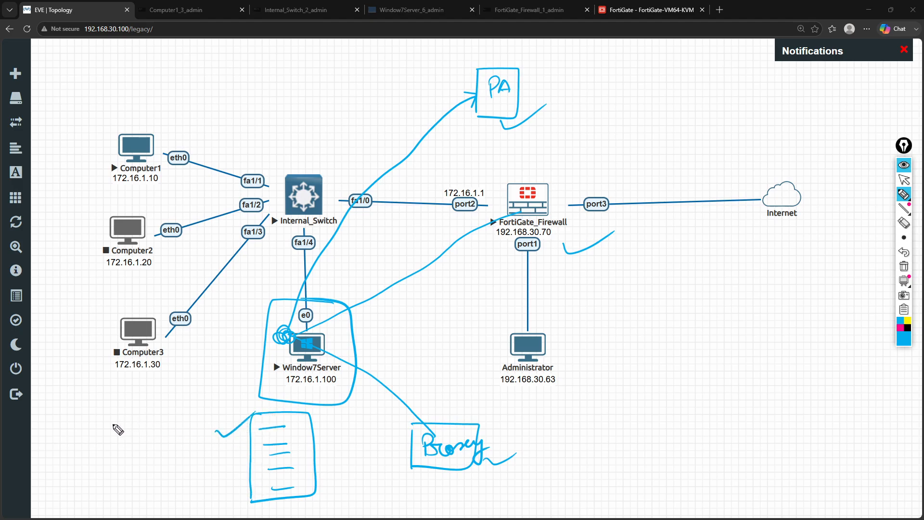
Write "Dynamic Control list" beside the sketched list and clear all pen marks from the topology.
mouse_move(102, 418)
mouse_down()
mouse_move(101, 430)
mouse_move(141, 448)
mouse_move(145, 433)
mouse_move(214, 434)
mouse_up()
mouse_move(147, 461)
mouse_down()
mouse_move(131, 474)
mouse_move(192, 469)
mouse_move(198, 475)
mouse_move(181, 496)
mouse_move(219, 489)
mouse_up()
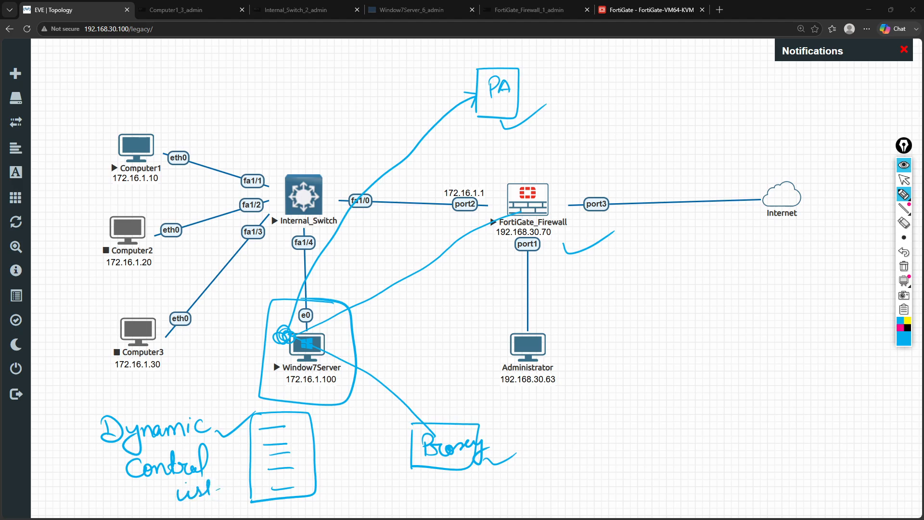
key(ctrl+shift+7)
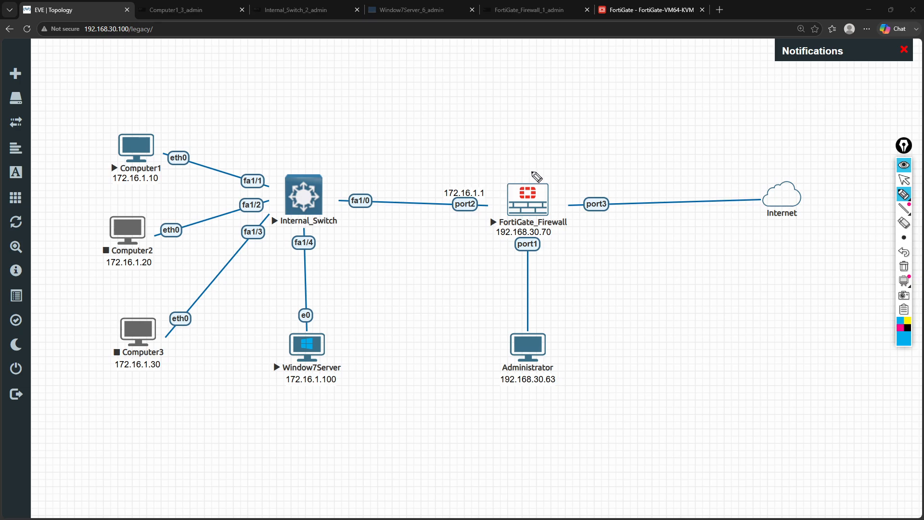
Outline and tick FortiGate_Firewall and Window7Server, and add an arrow and an underlined "IIS" note by the server.
mouse_move(535, 167)
mouse_down()
mouse_move(487, 178)
mouse_move(553, 268)
mouse_move(581, 178)
mouse_move(496, 171)
mouse_up()
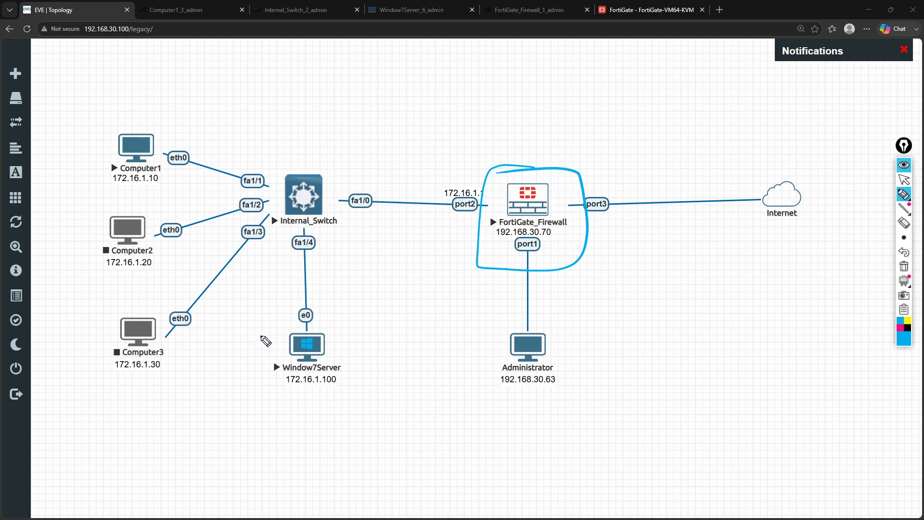
mouse_move(263, 335)
mouse_down()
mouse_move(243, 398)
mouse_move(353, 413)
mouse_move(315, 332)
mouse_move(248, 336)
mouse_up()
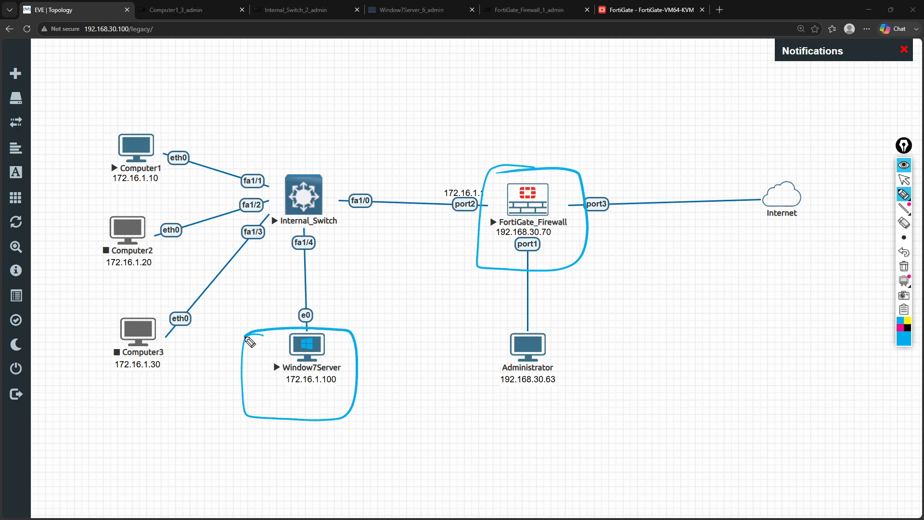
drag(333, 306, 365, 291)
drag(219, 407, 248, 400)
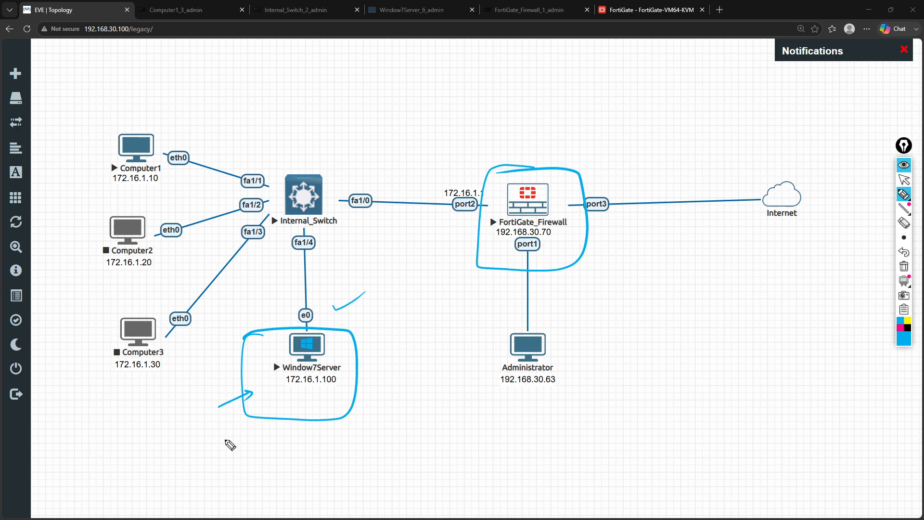
mouse_move(233, 444)
mouse_down()
mouse_move(223, 458)
mouse_move(245, 443)
mouse_move(268, 448)
mouse_move(272, 454)
mouse_move(256, 460)
mouse_up()
mouse_move(216, 467)
mouse_down()
mouse_move(256, 464)
mouse_move(262, 474)
mouse_up()
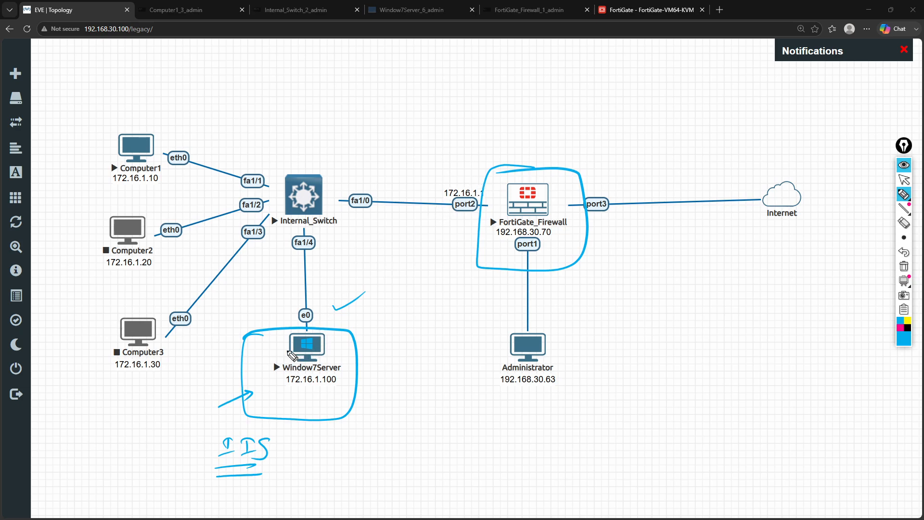
drag(539, 157, 586, 139)
Circle Internal_Switch, outline Computer1, and bracket Computer2 and Computer3 from below.
mouse_move(278, 225)
mouse_down()
mouse_move(313, 219)
mouse_move(308, 168)
mouse_move(268, 187)
mouse_up()
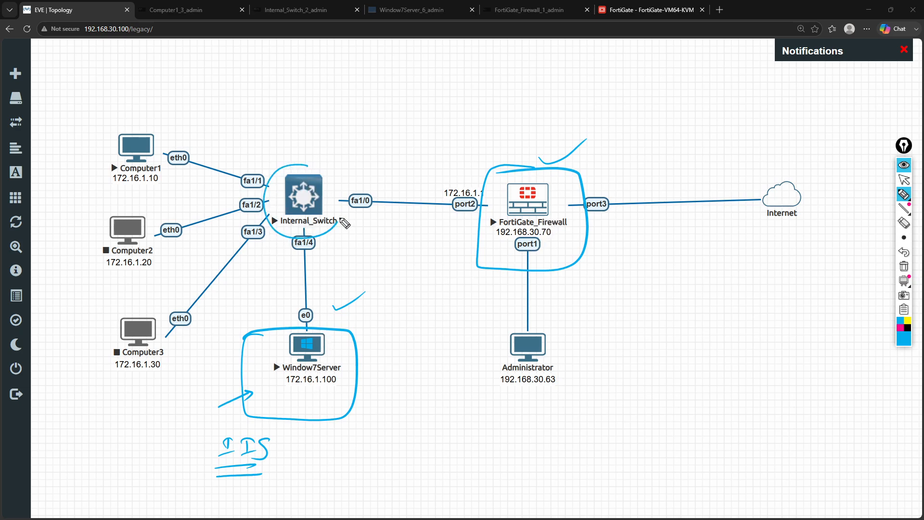
mouse_move(153, 132)
mouse_down()
mouse_move(100, 171)
mouse_move(187, 192)
mouse_move(110, 130)
mouse_up()
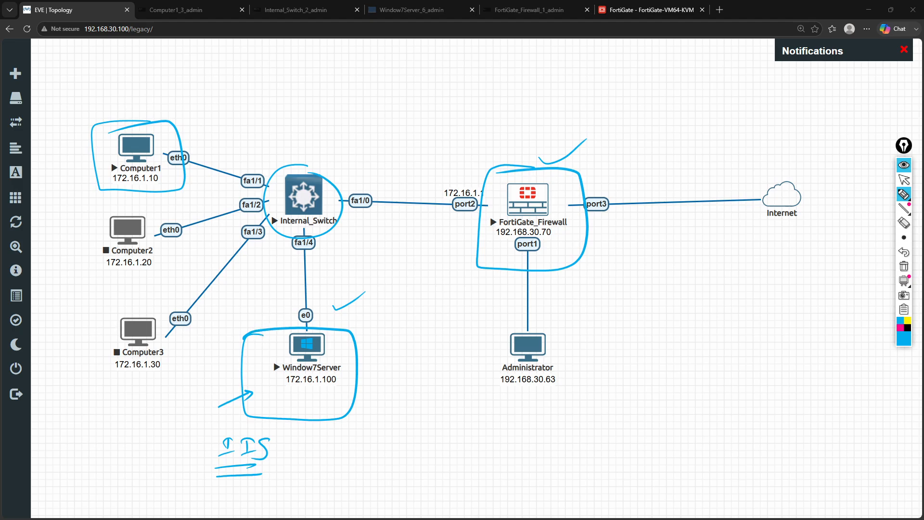
mouse_move(98, 274)
mouse_down()
mouse_move(149, 282)
mouse_move(167, 266)
mouse_up()
mouse_move(103, 364)
mouse_down()
mouse_move(116, 383)
mouse_move(178, 372)
mouse_up()
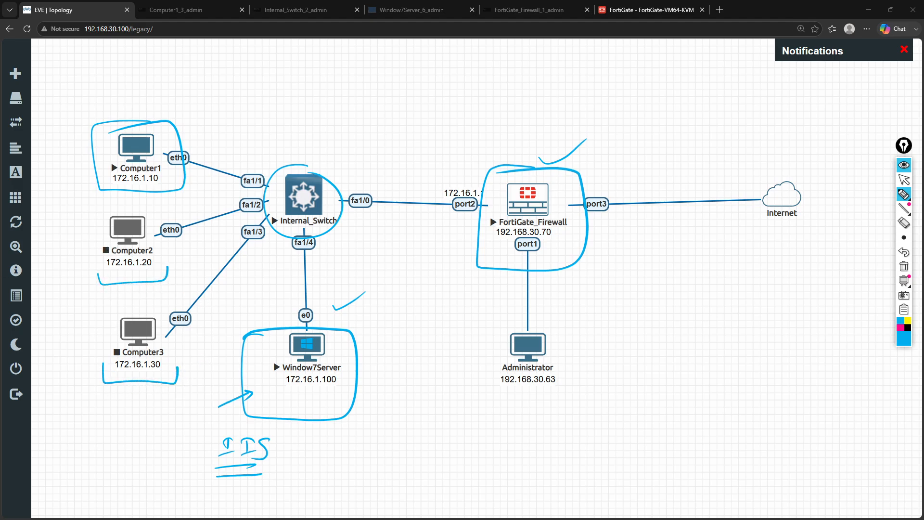
Mark the firewall's port2 and its Internet link, and write "Ping 8.8.8.8" with an arrow toward the Internet cloud.
mouse_move(487, 181)
mouse_down()
mouse_move(452, 176)
mouse_move(447, 229)
mouse_move(503, 238)
mouse_move(502, 191)
mouse_move(463, 181)
mouse_up()
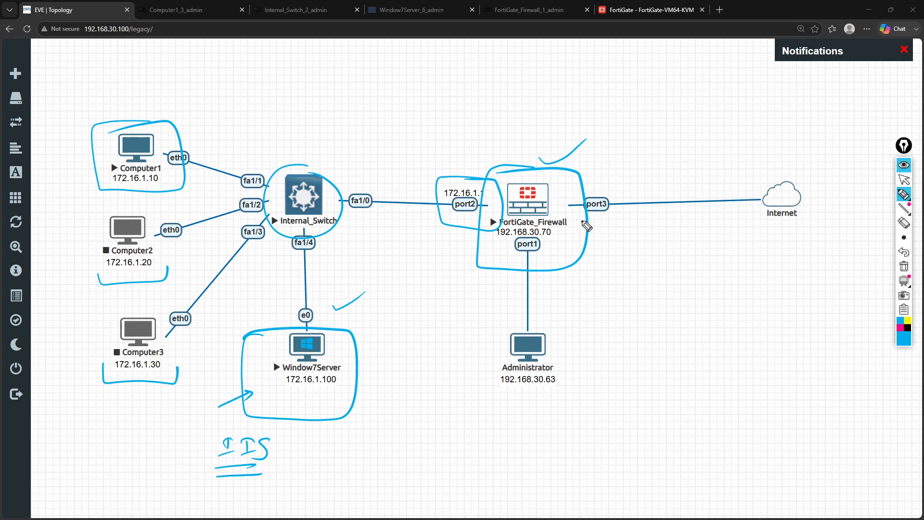
mouse_move(578, 224)
mouse_down()
mouse_move(769, 231)
mouse_move(837, 197)
mouse_move(750, 161)
mouse_move(752, 233)
mouse_move(766, 230)
mouse_up()
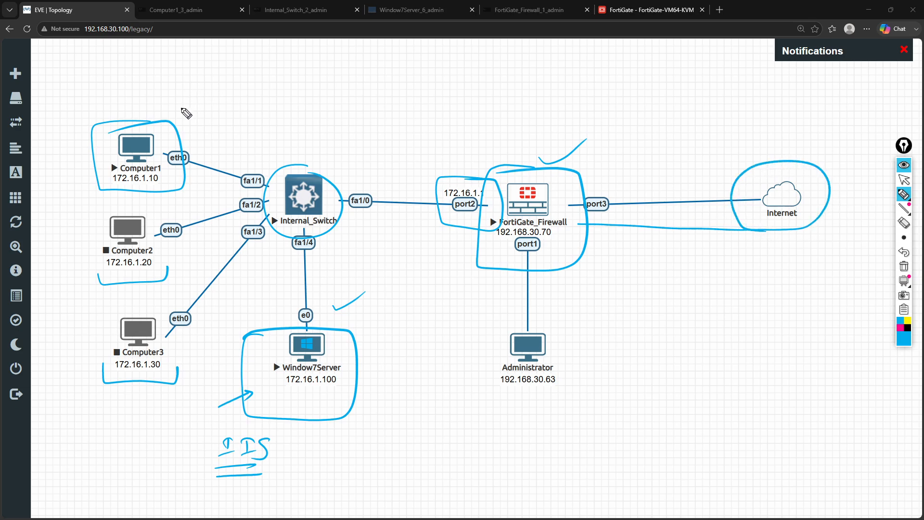
mouse_move(183, 112)
mouse_down()
mouse_move(184, 96)
mouse_move(221, 111)
mouse_move(243, 99)
mouse_move(298, 96)
mouse_up()
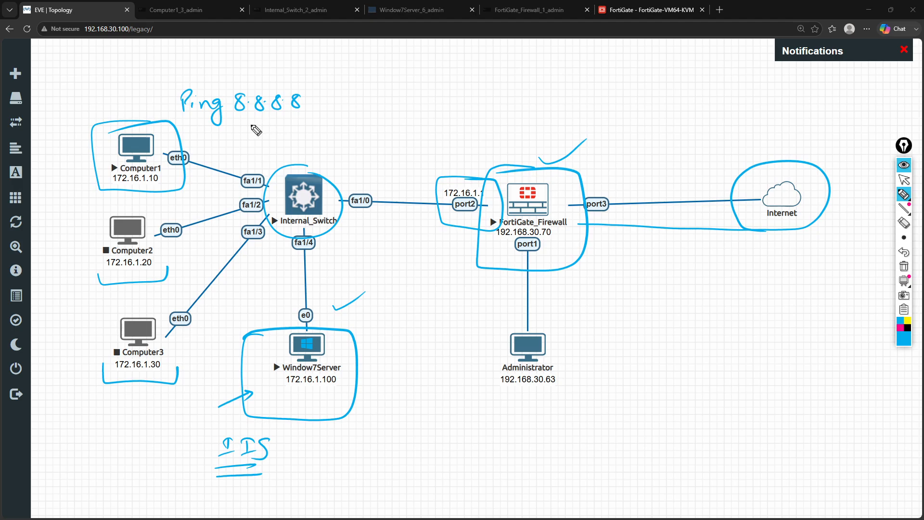
mouse_move(251, 125)
mouse_down()
mouse_move(744, 150)
mouse_move(728, 159)
mouse_up()
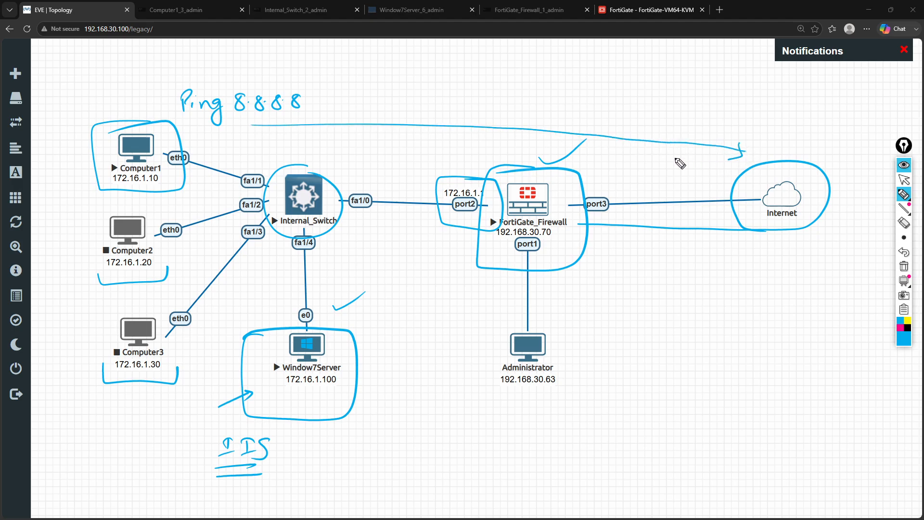
Mark the IIS note, the Internet cloud and the Administrator node with the pen, and clear all annotations to resume normal pointing.
mouse_move(262, 426)
mouse_down()
mouse_move(203, 449)
mouse_move(223, 432)
mouse_up()
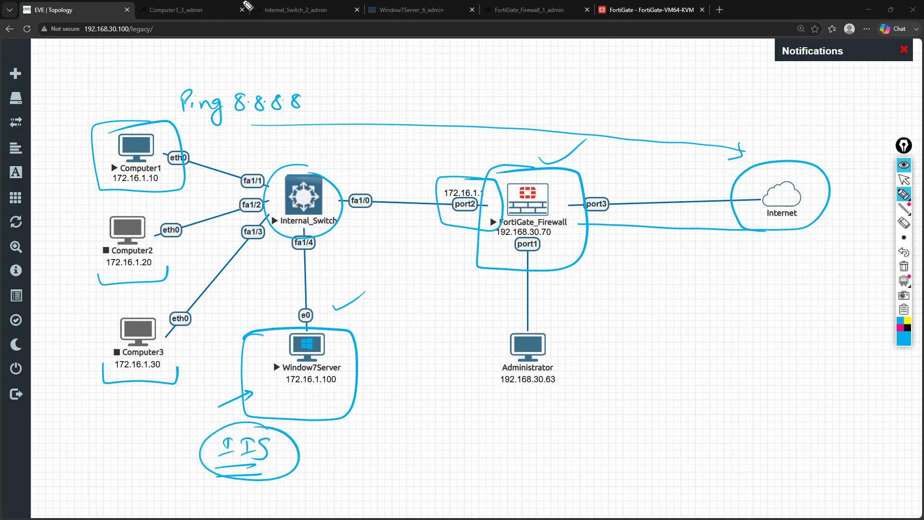
mouse_move(772, 249)
mouse_down()
mouse_move(741, 256)
mouse_move(740, 266)
mouse_move(764, 266)
mouse_up()
mouse_move(546, 247)
mouse_down()
mouse_move(540, 285)
mouse_move(580, 368)
mouse_move(553, 337)
mouse_up()
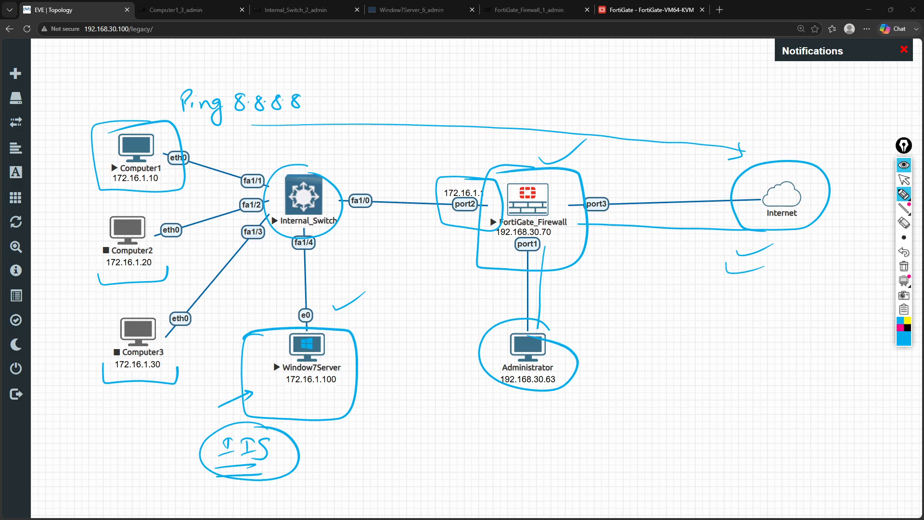
key(ctrl+shift+7)
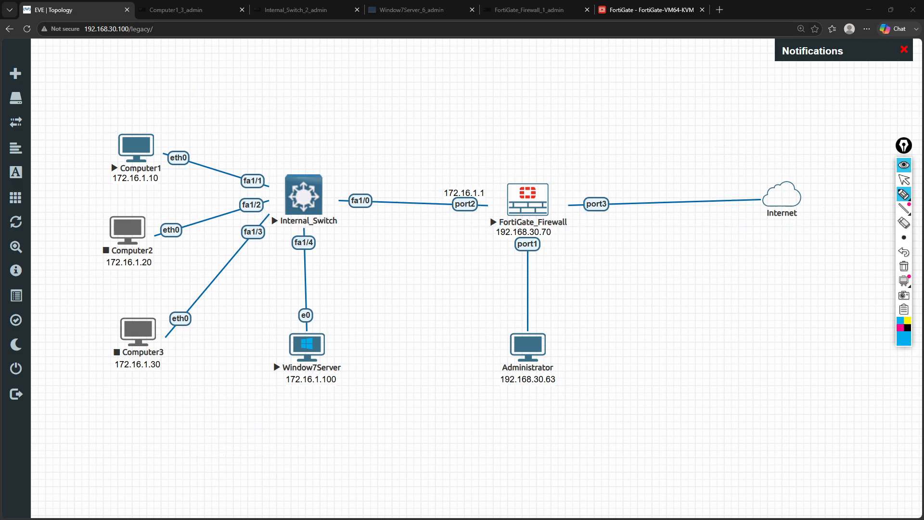
click(904, 180)
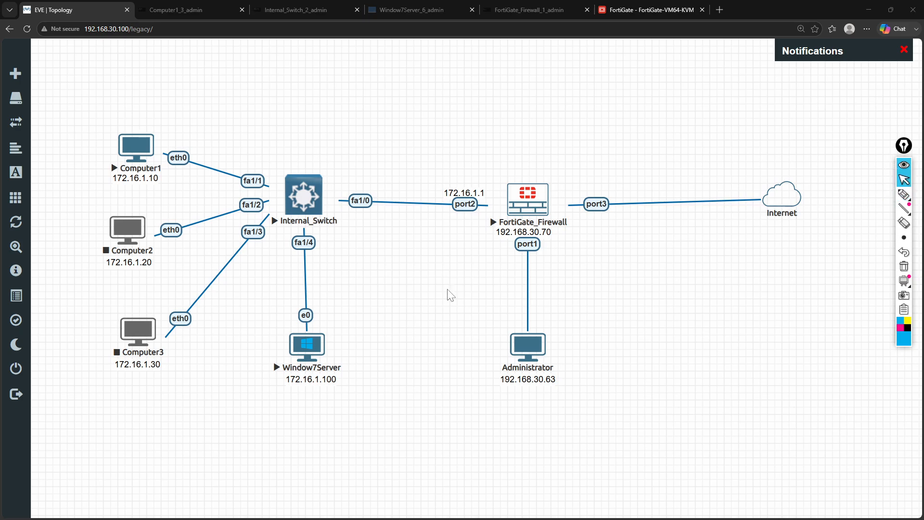
Reconnect to the Window7Server desktop and open Programs and Features in its Control Panel.
click(316, 352)
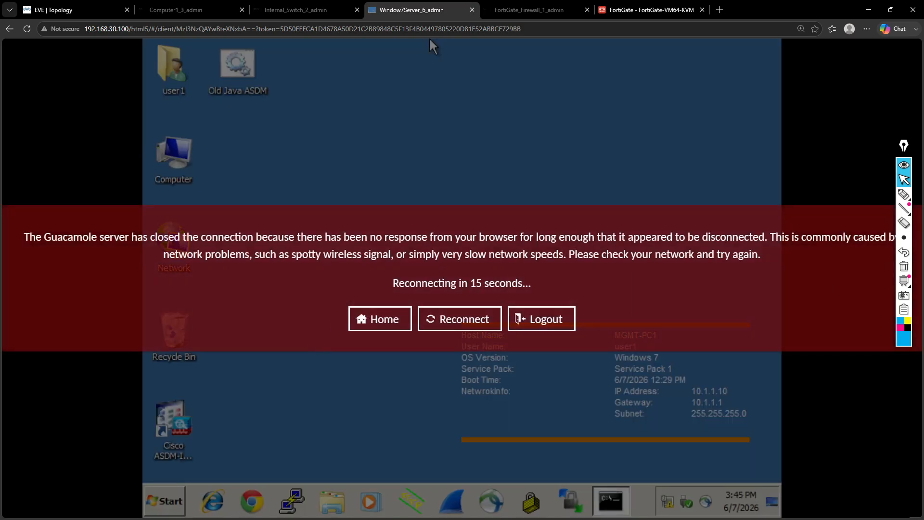
click(435, 319)
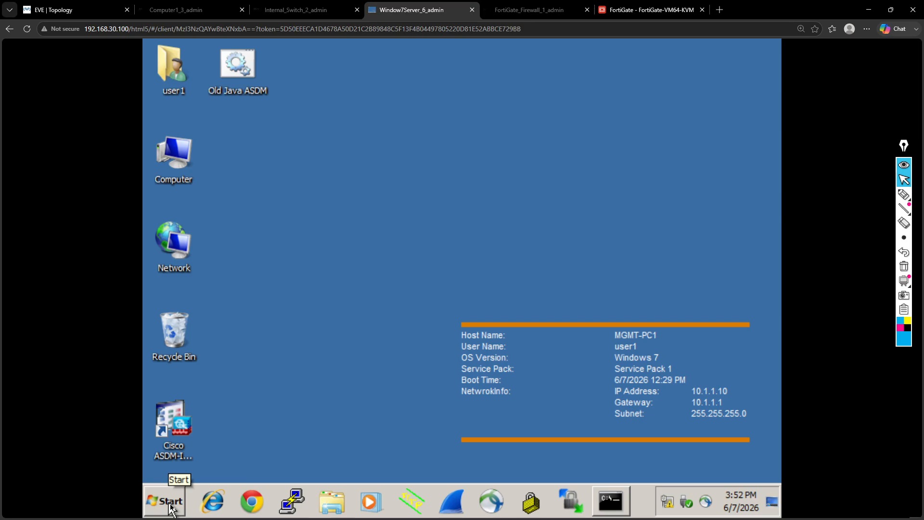
click(170, 506)
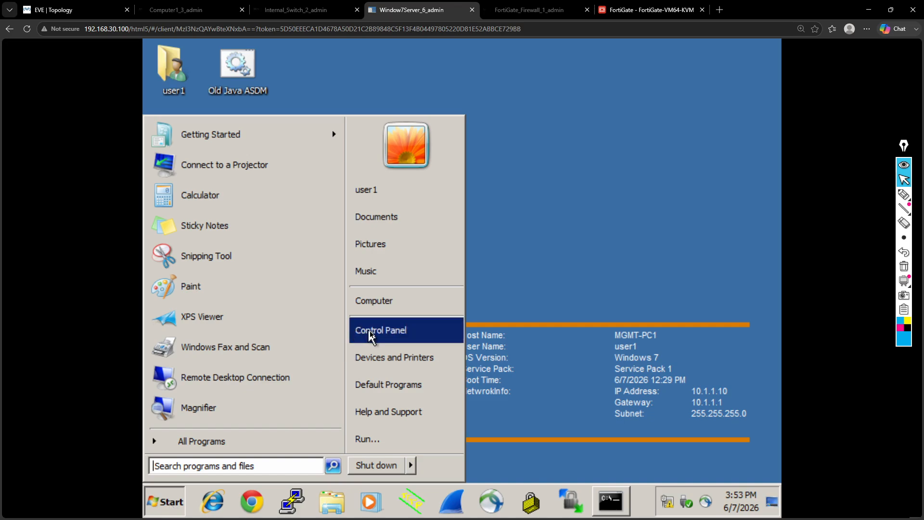
click(372, 331)
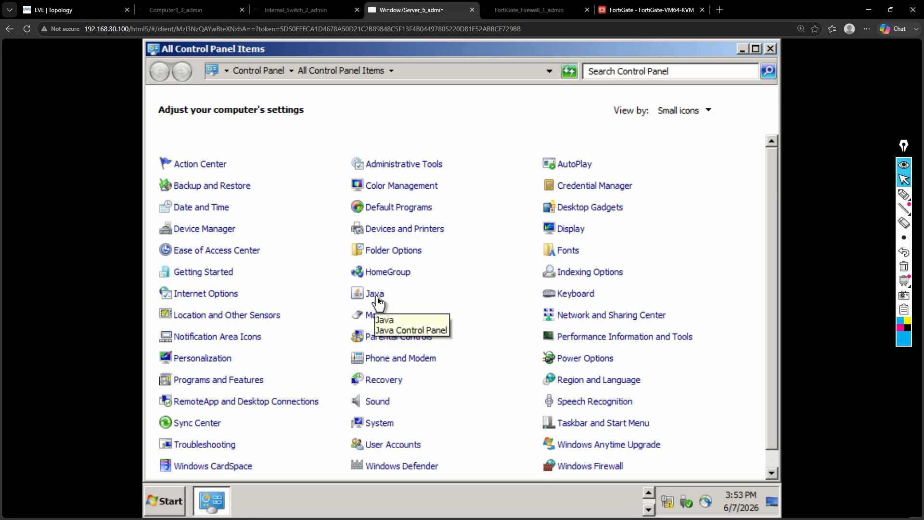
click(240, 384)
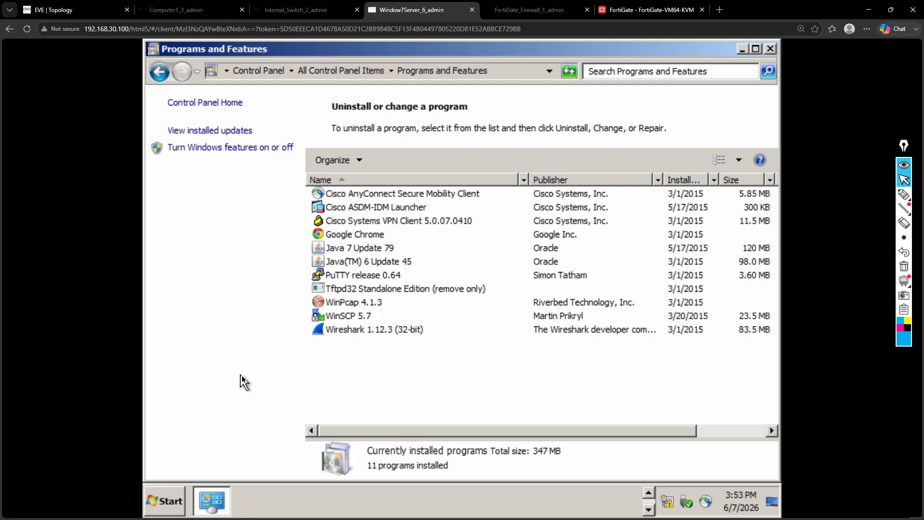
Check the Internet Information Services entry in the Windows features list and close the list without applying changes.
click(211, 151)
click(211, 152)
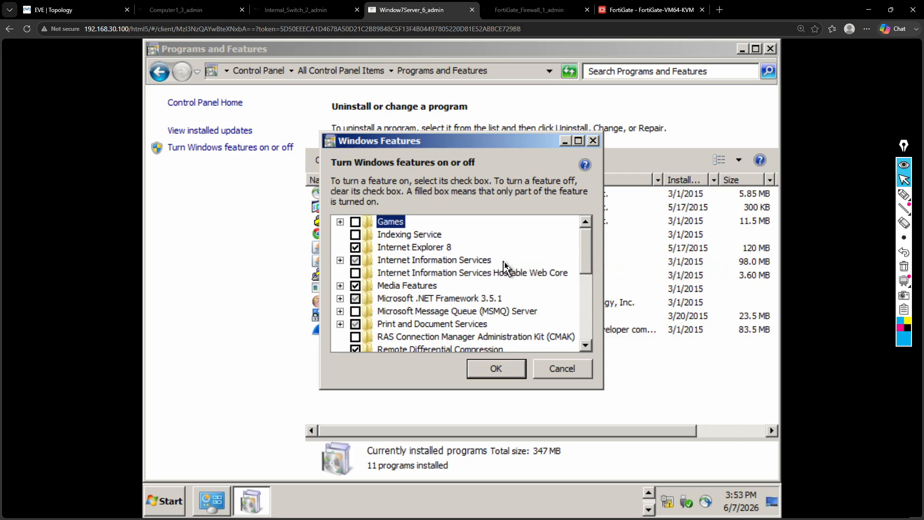
click(356, 262)
click(356, 262)
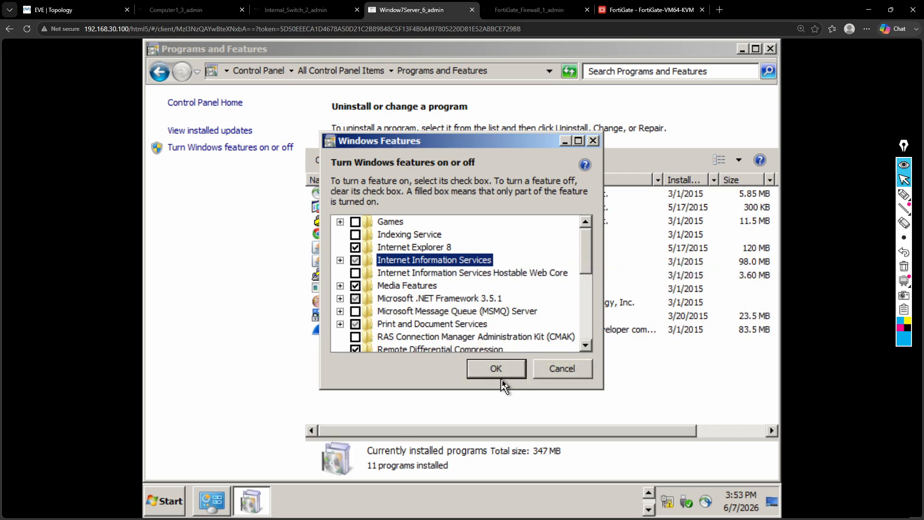
click(547, 375)
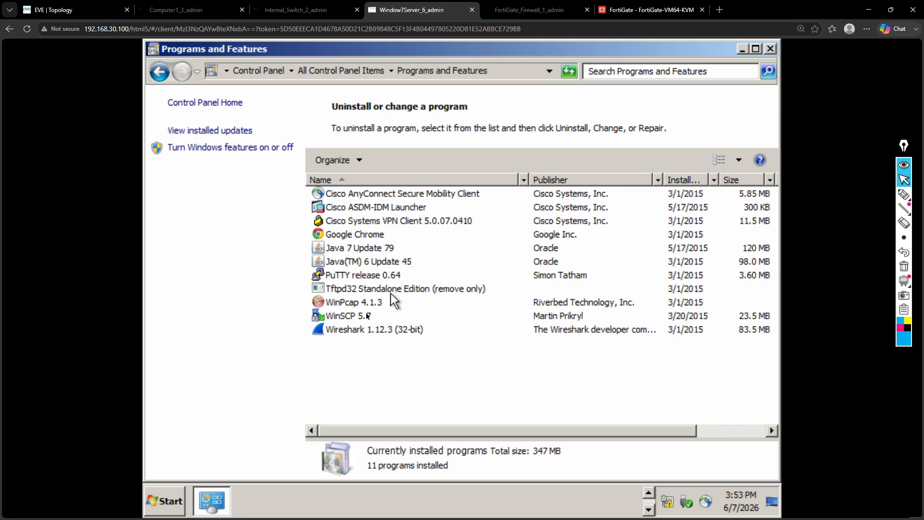
click(171, 511)
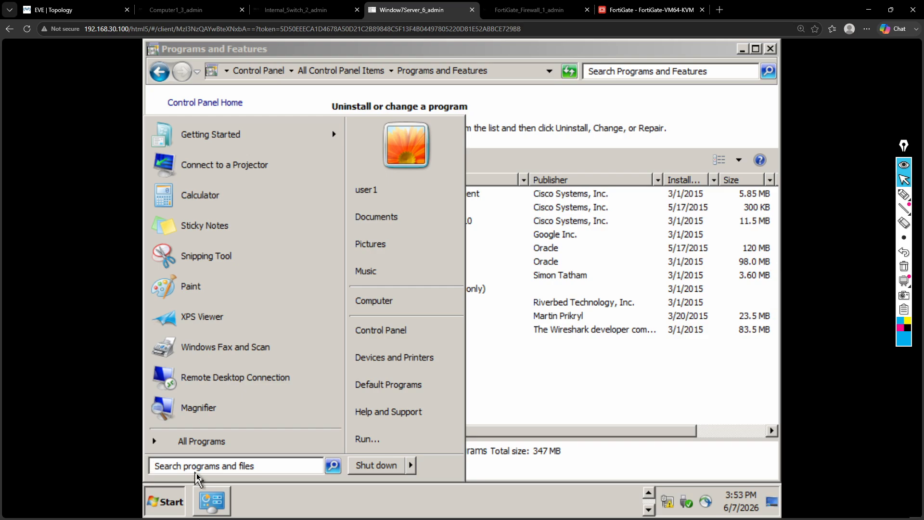
text(chrom)
key(Return)
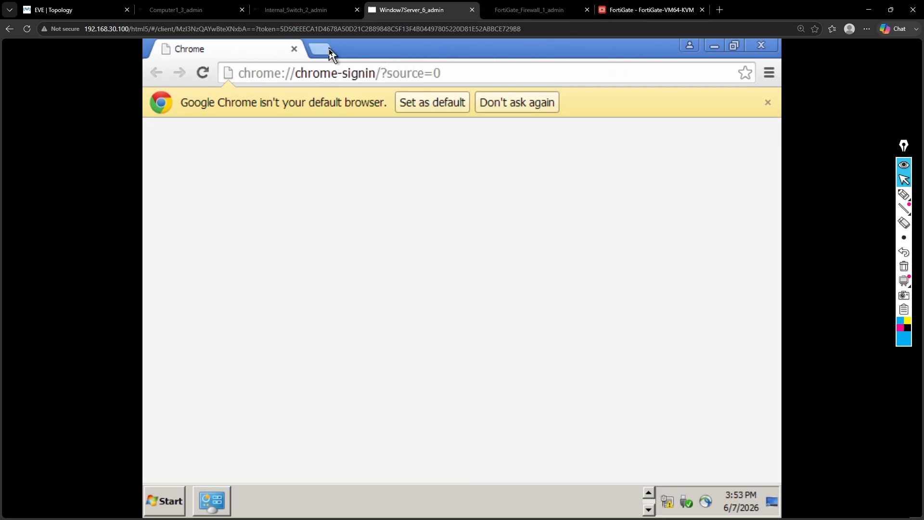
click(326, 49)
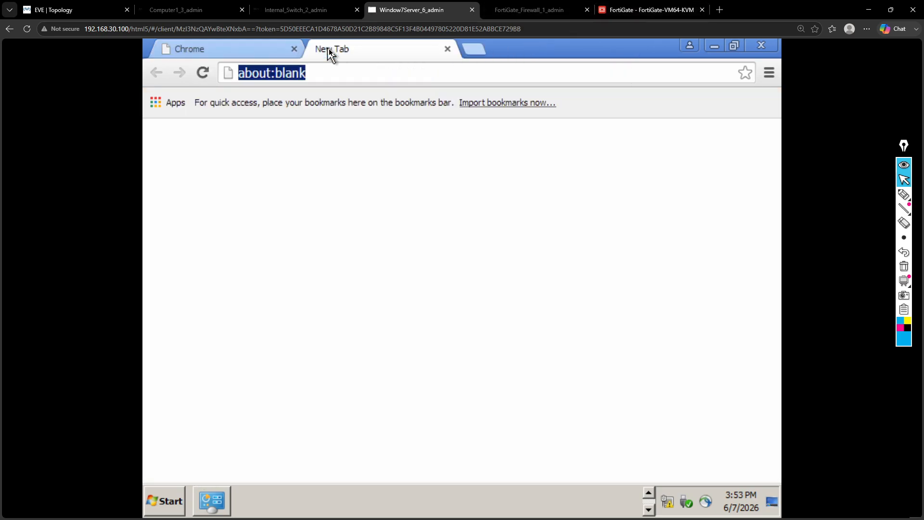
text(log)
key(BackSpace)
key(BackSpace)
key(BackSpace)
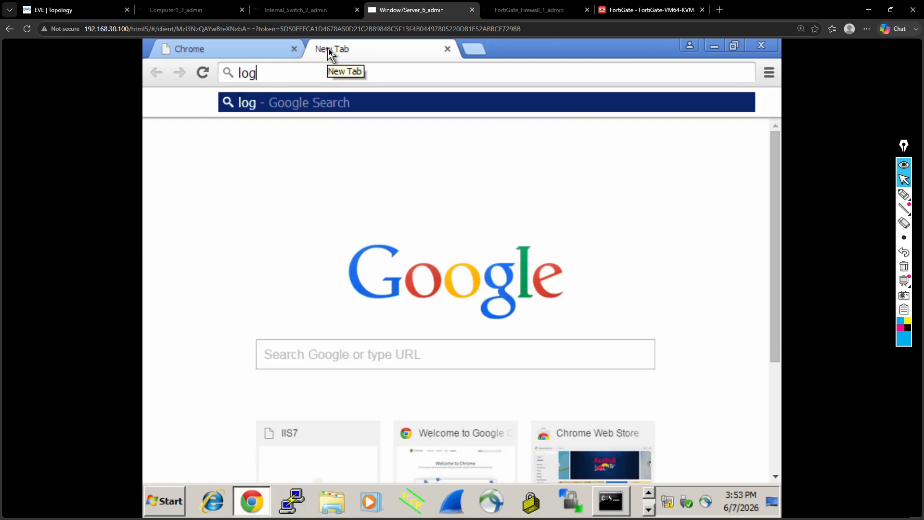
text(http://localhost)
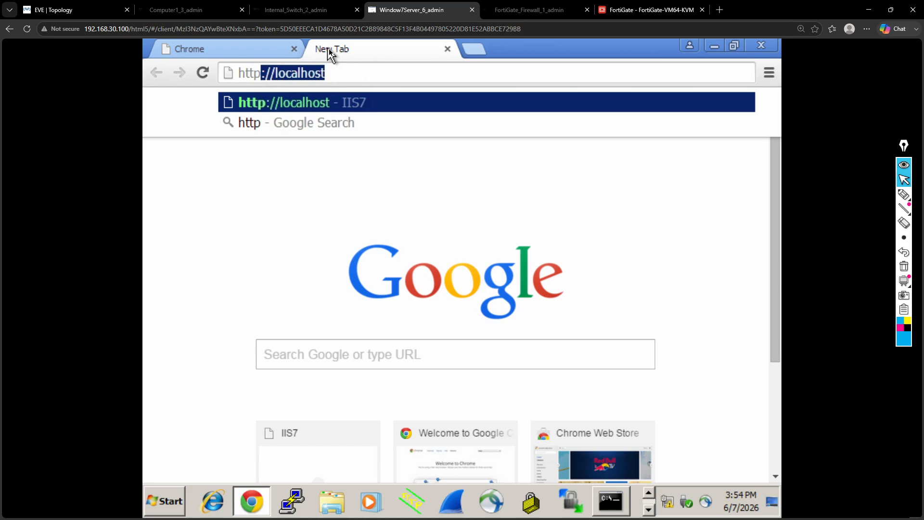
key(Right)
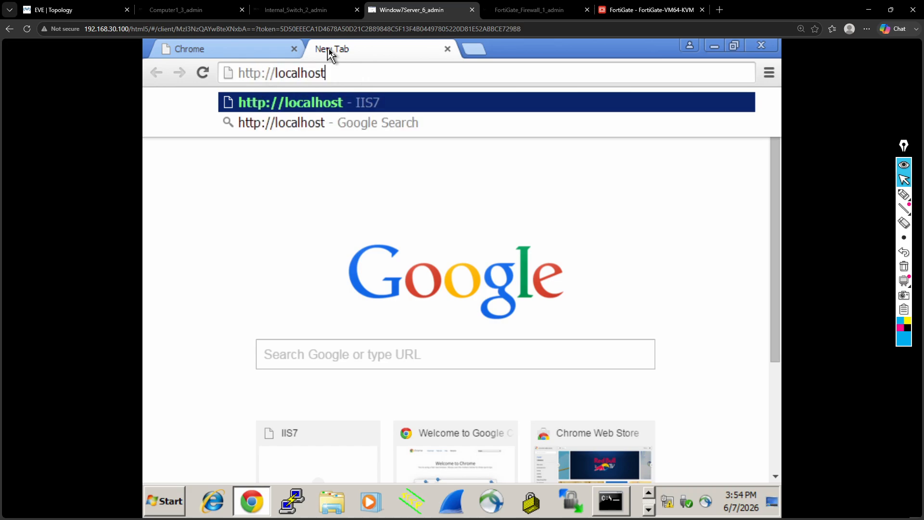
key(Return)
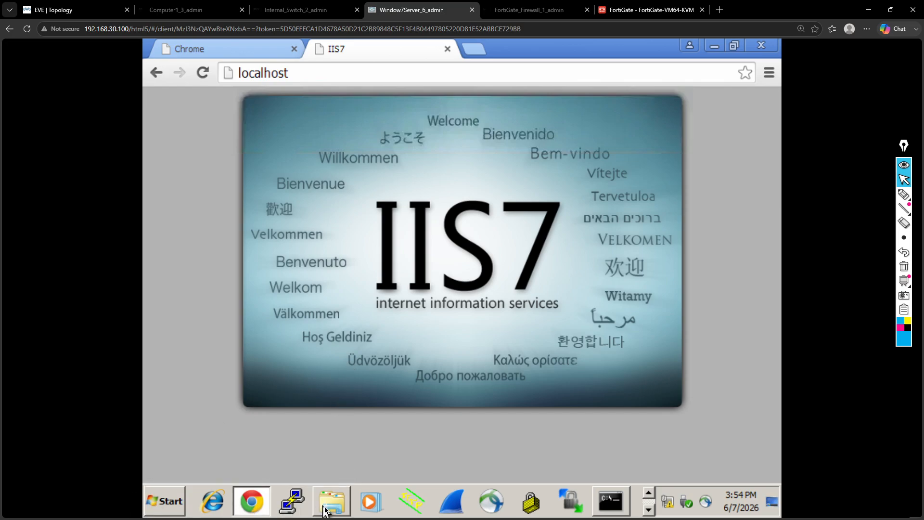
Browse in Windows Explorer to the IIS web root folder C:\inetpub\wwwroot.
click(329, 506)
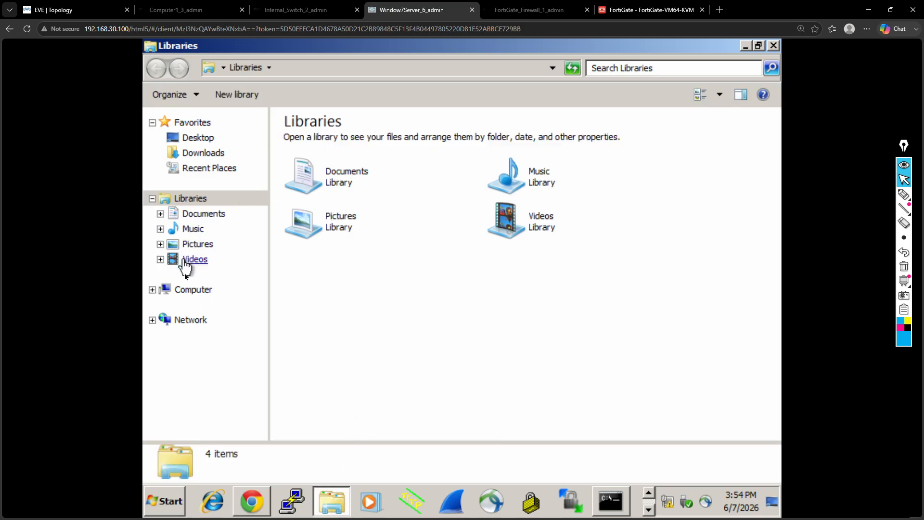
click(189, 290)
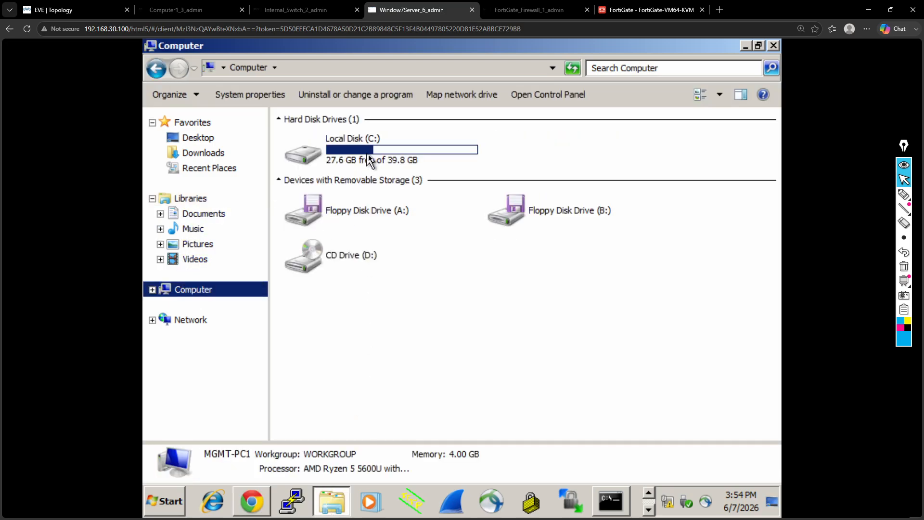
double_click(370, 159)
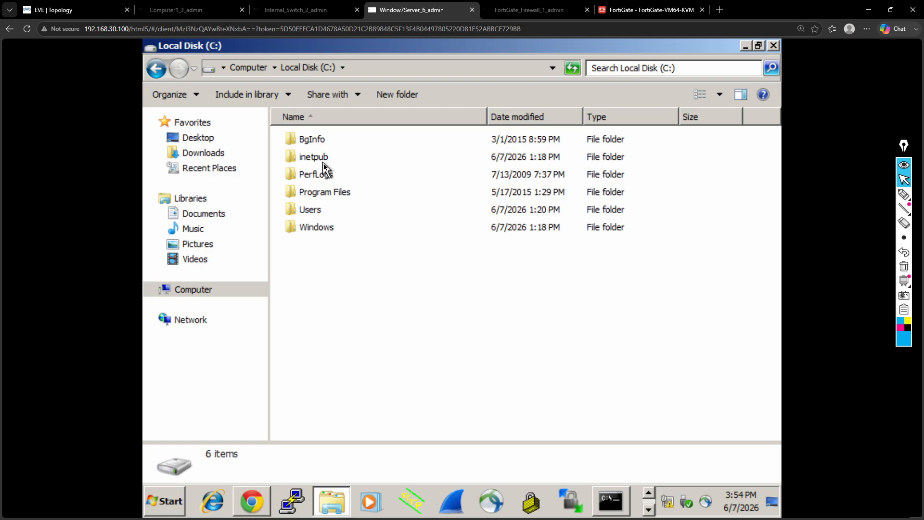
click(312, 160)
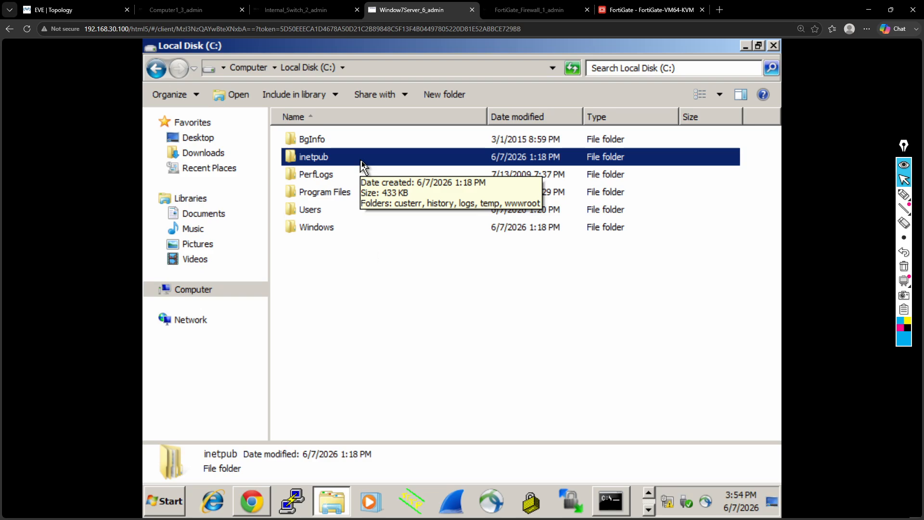
double_click(362, 161)
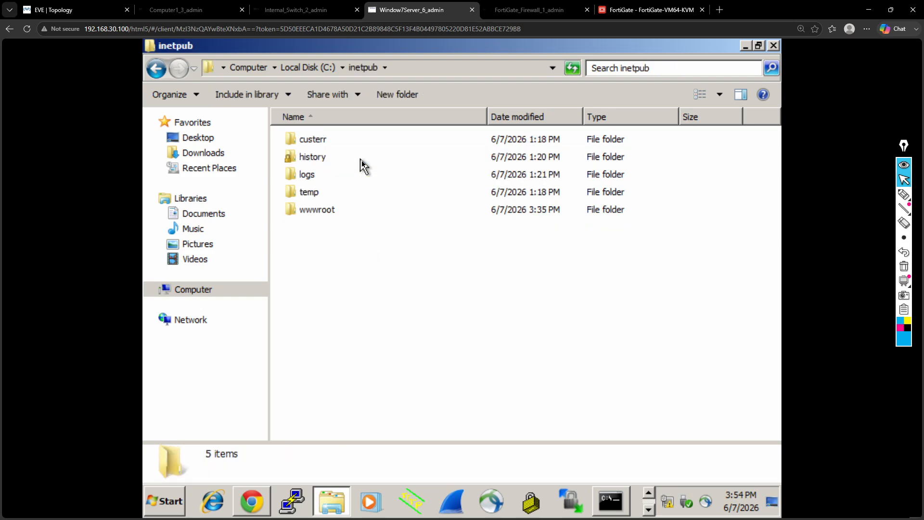
click(329, 219)
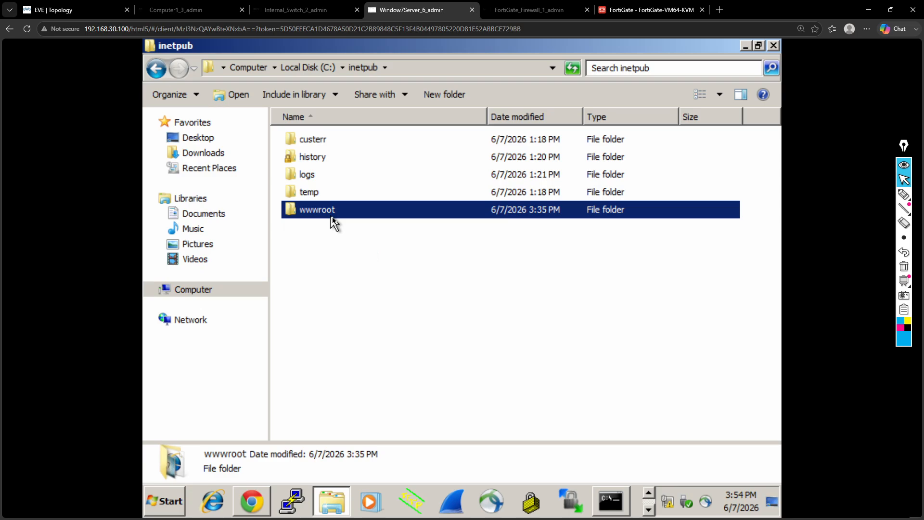
mouse_move(333, 222)
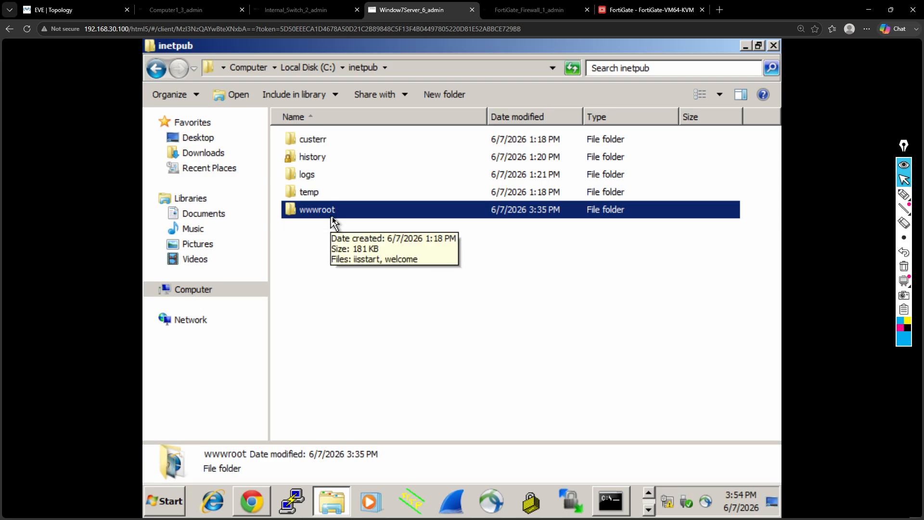
click(255, 506)
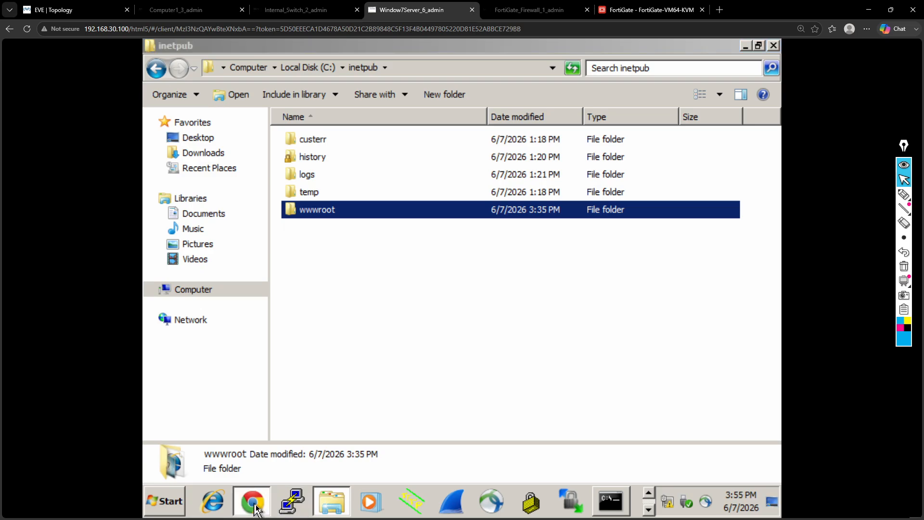
click(252, 503)
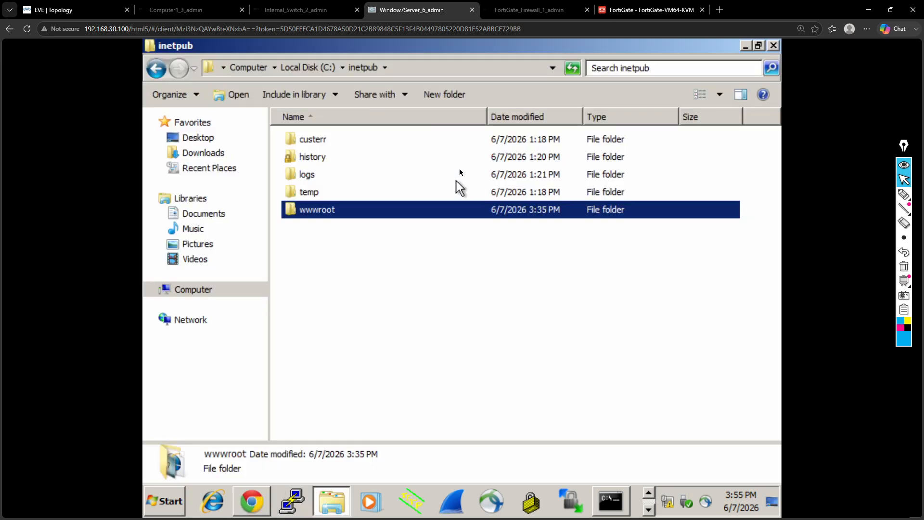
double_click(361, 213)
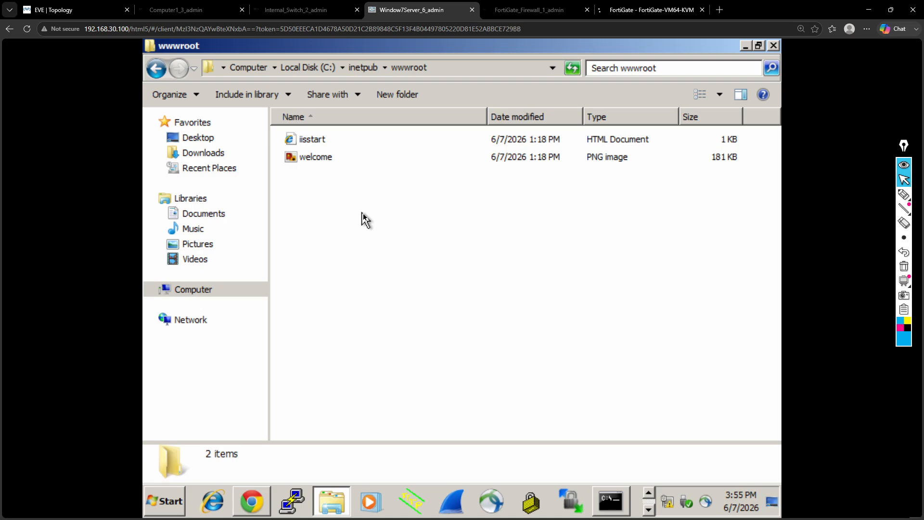
View the welcome PNG image from the wwwroot folder and close the photo viewer.
click(321, 167)
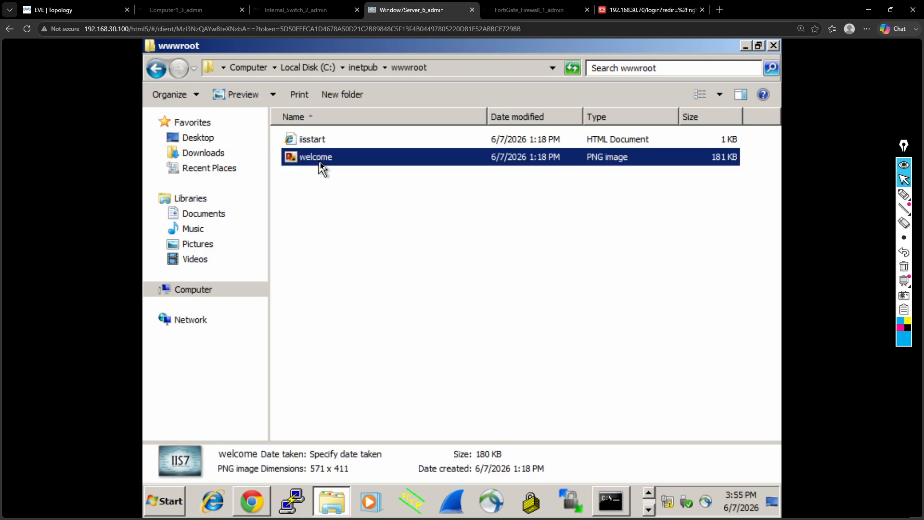
double_click(321, 166)
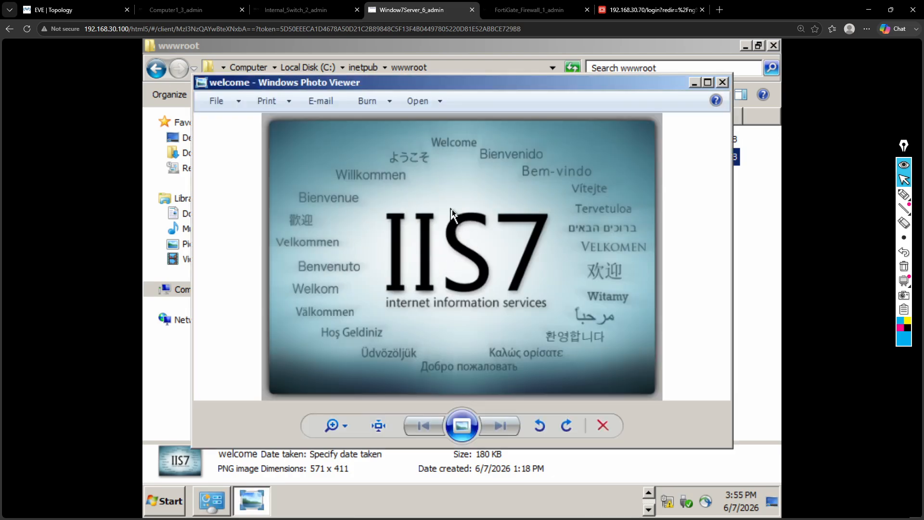
click(722, 82)
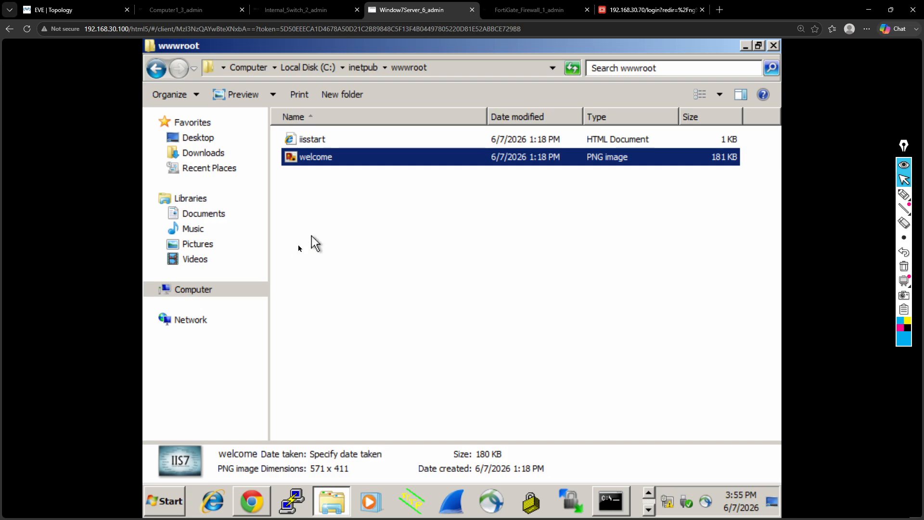
Create a new text document in the wwwroot folder, keeping its default name.
right_click(361, 206)
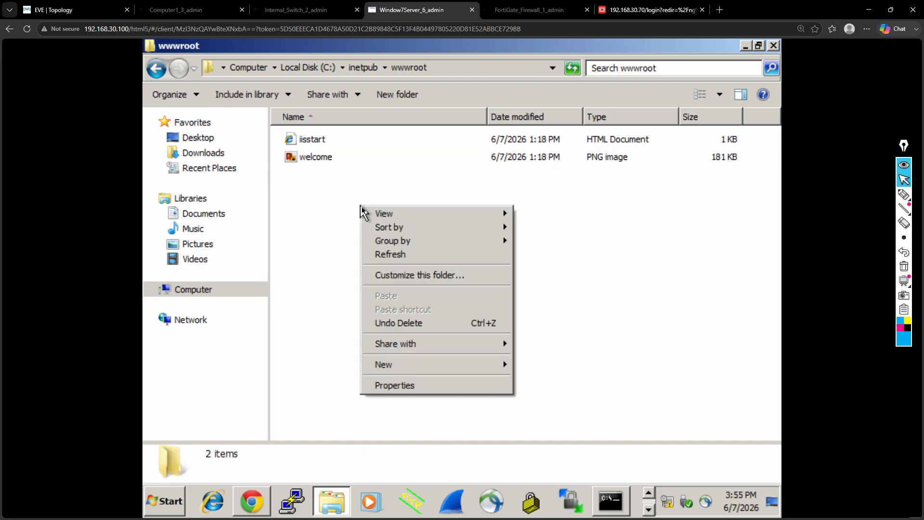
mouse_move(412, 369)
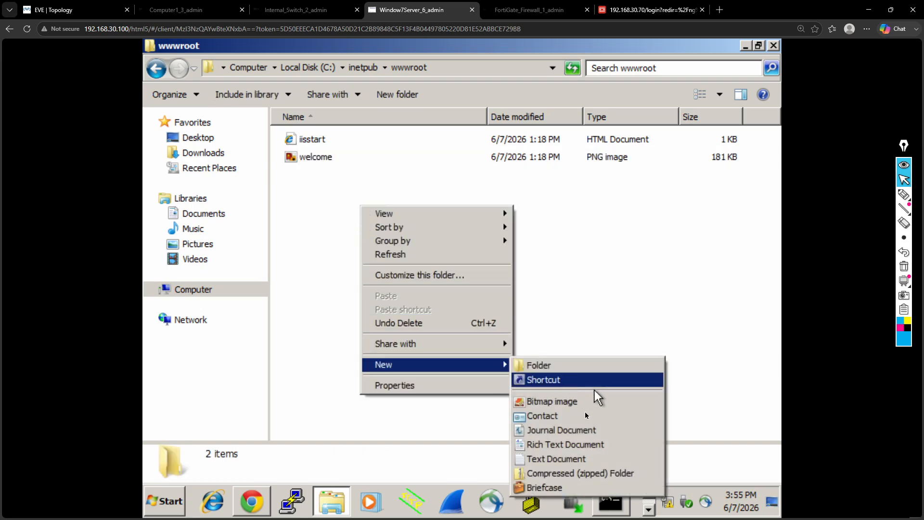
click(577, 459)
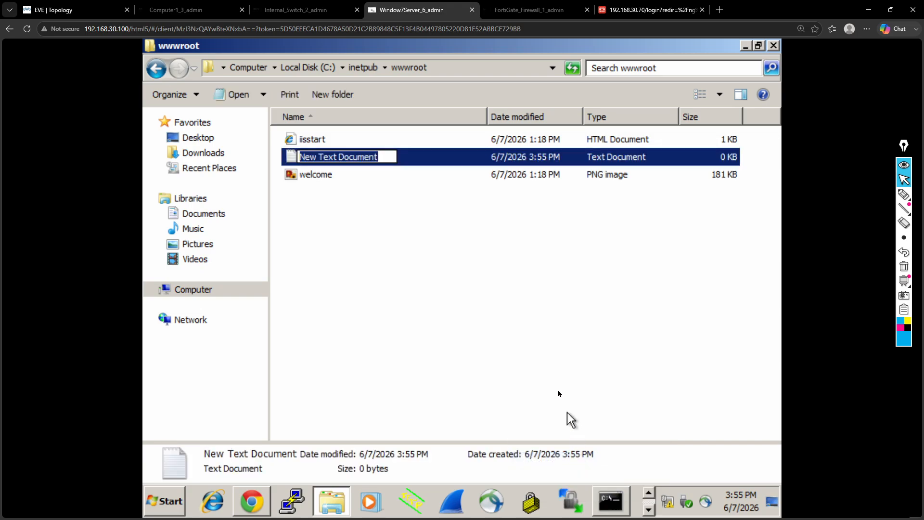
click(477, 294)
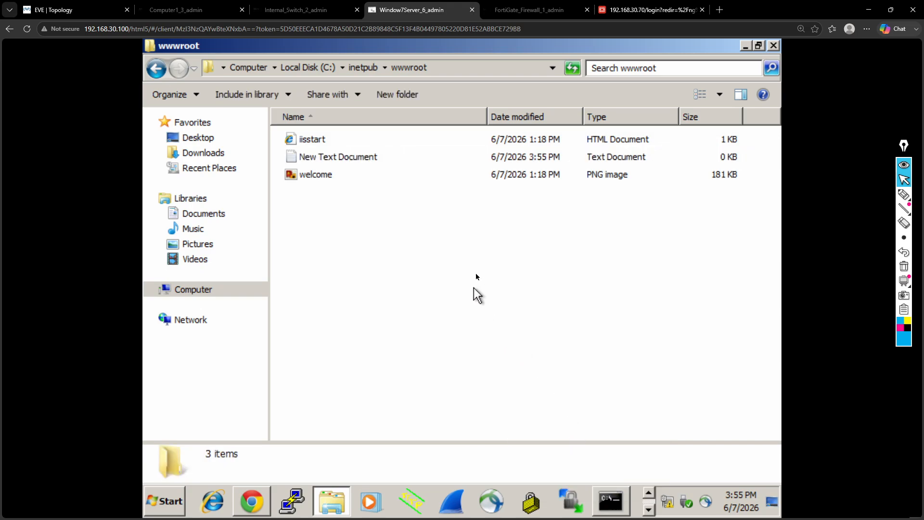
Open the new text document in Notepad and enter 192.168.1.1 and 192.168.20.20 on separate lines.
double_click(348, 162)
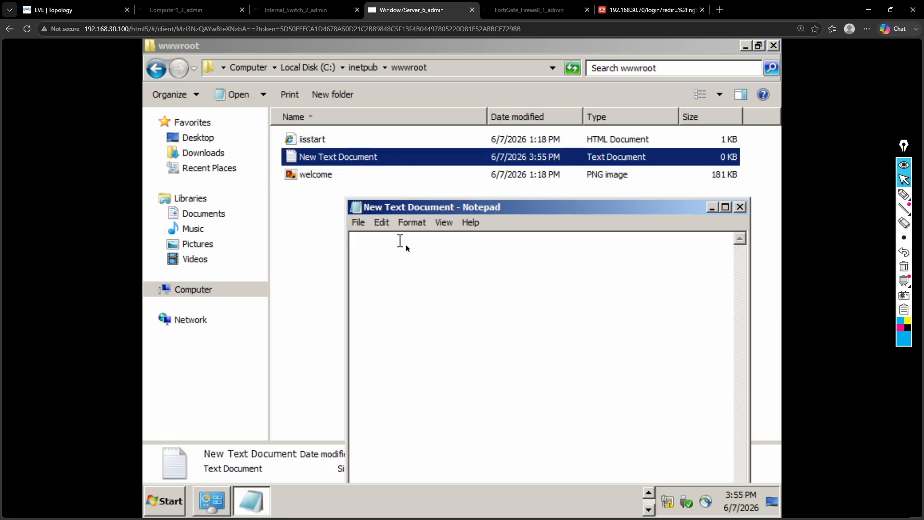
text(192.168.1.1)
key(Return)
text(192.168)
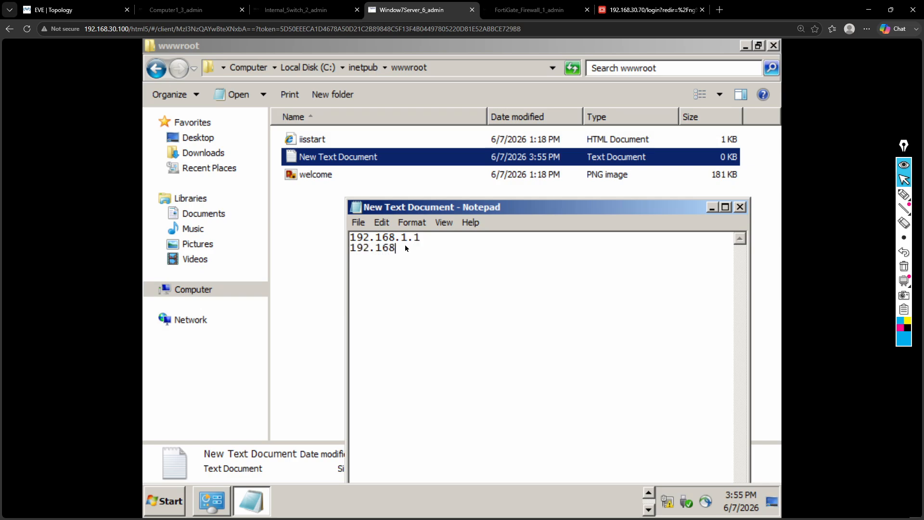
text(.20.20)
Save the Notepad text in the wwwroot folder as Blocklist.html with the file type All Files, and return to the folder window.
click(357, 223)
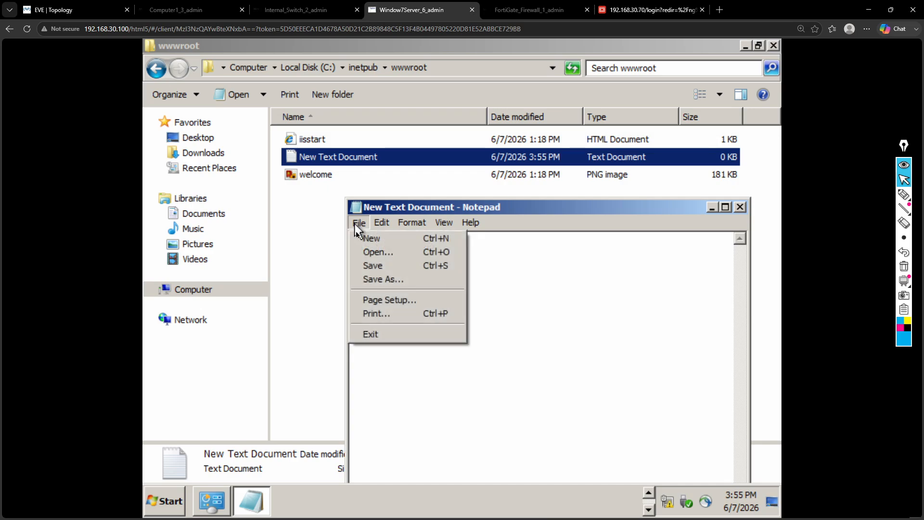
click(380, 280)
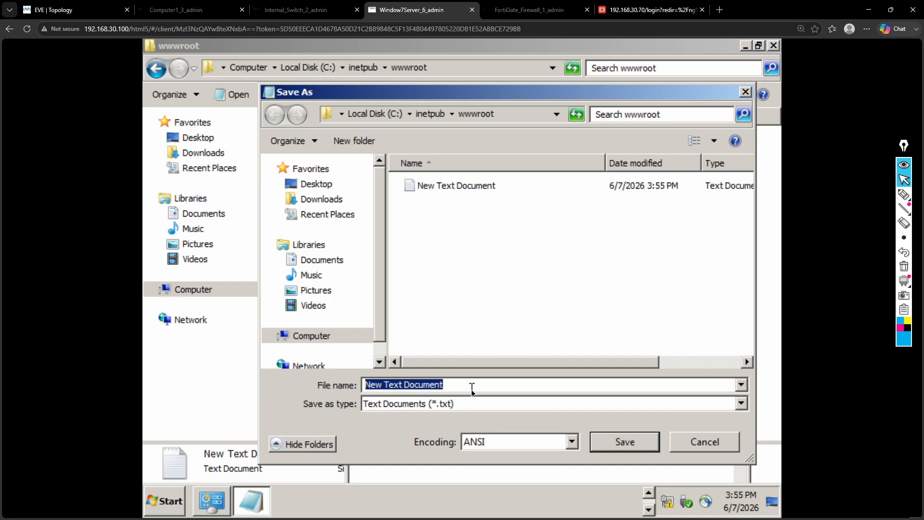
text(Blockl)
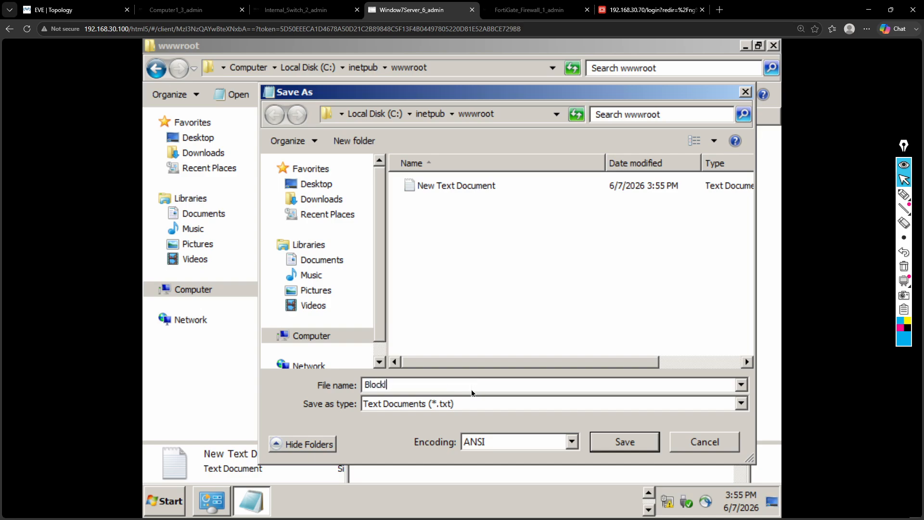
text(ist.html)
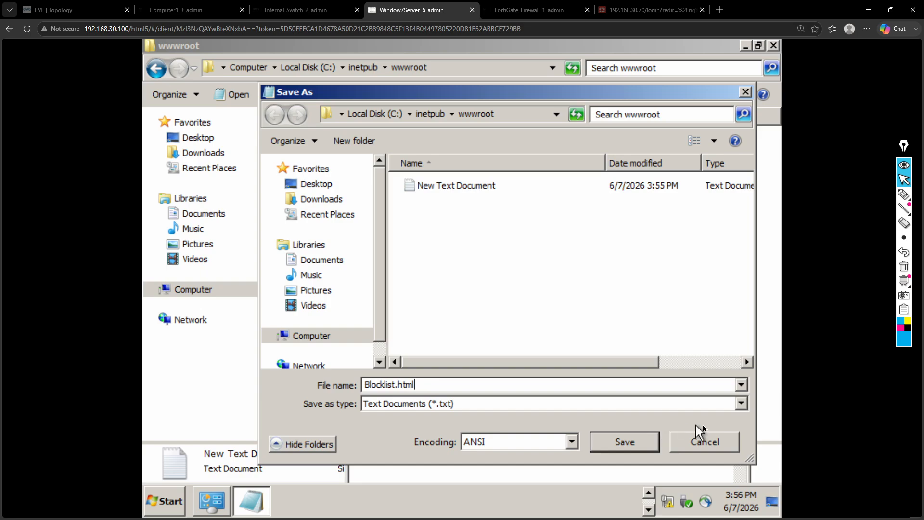
click(741, 405)
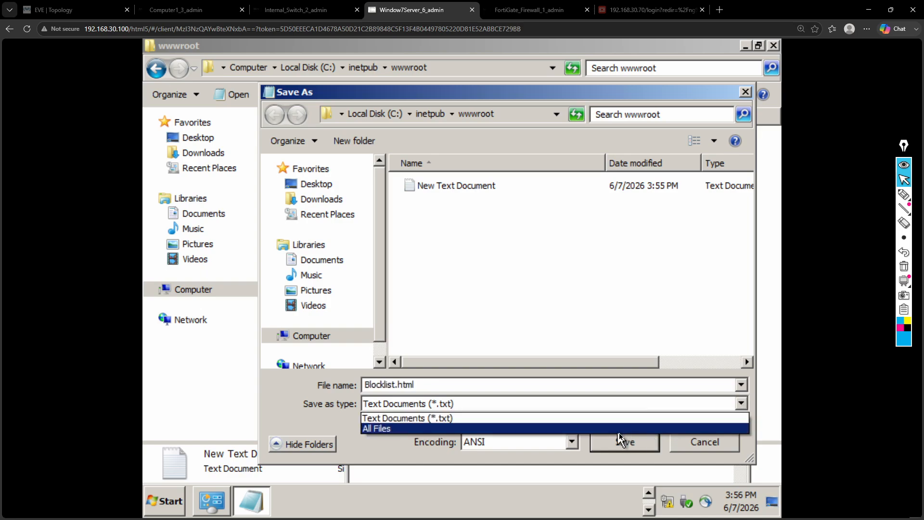
click(621, 428)
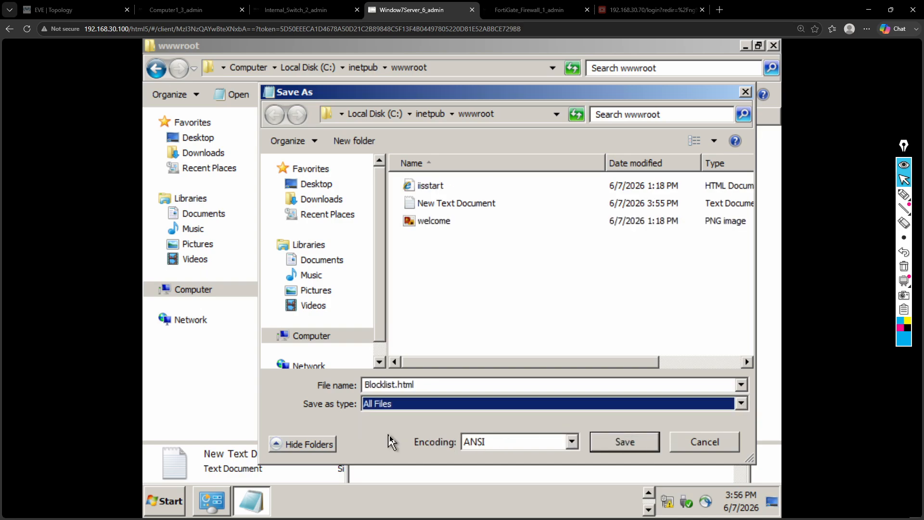
click(621, 441)
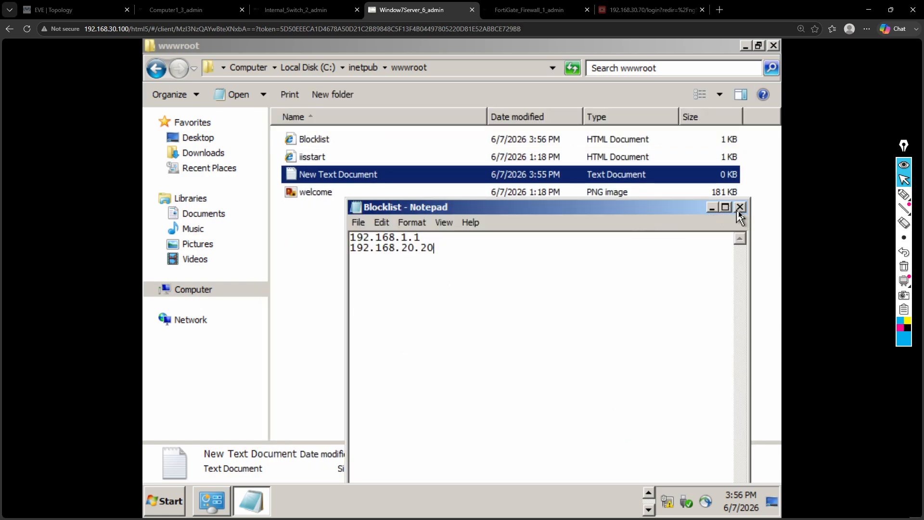
drag(459, 206, 460, 225)
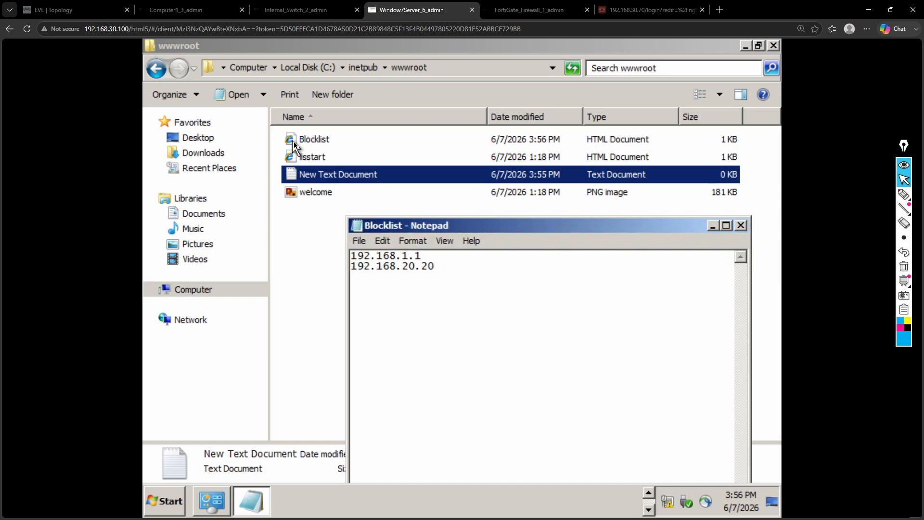
click(326, 274)
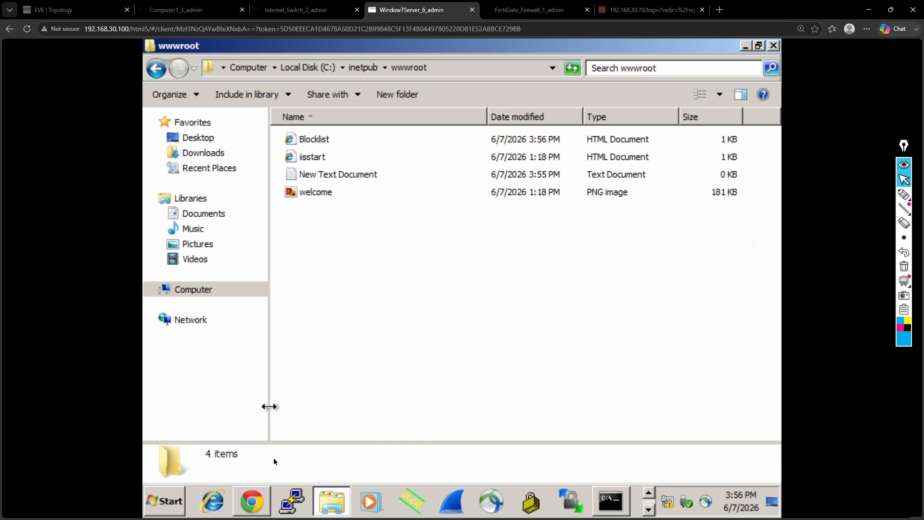
Load localhost/Blocklist.html in the server's Chrome browser and check the IP addresses listed on the page.
click(254, 500)
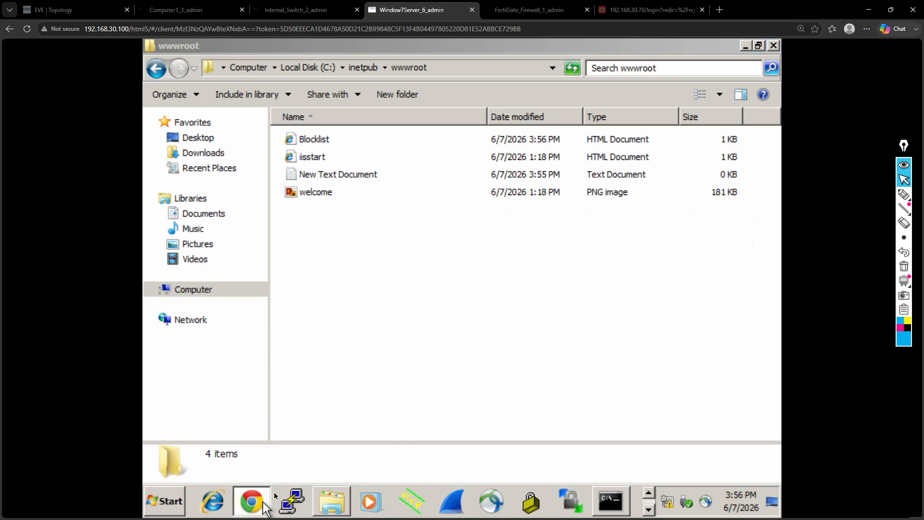
click(322, 75)
click(322, 75)
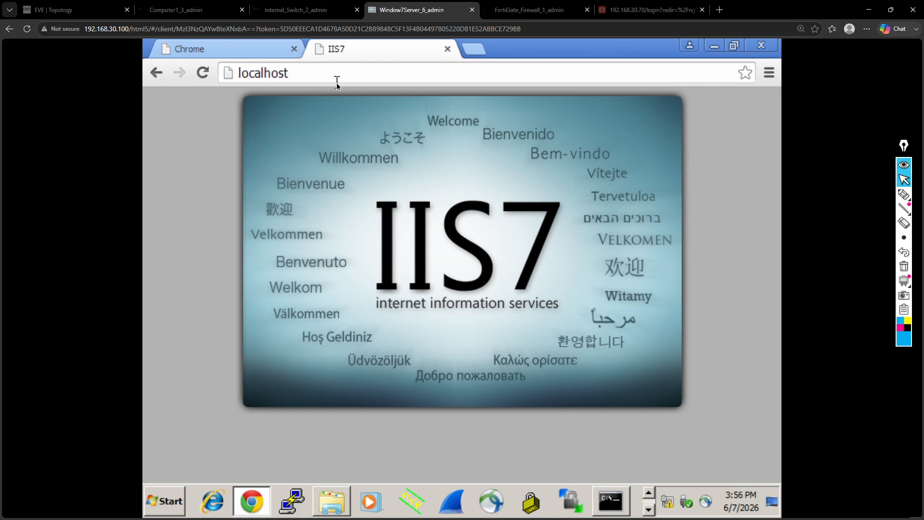
text(/b)
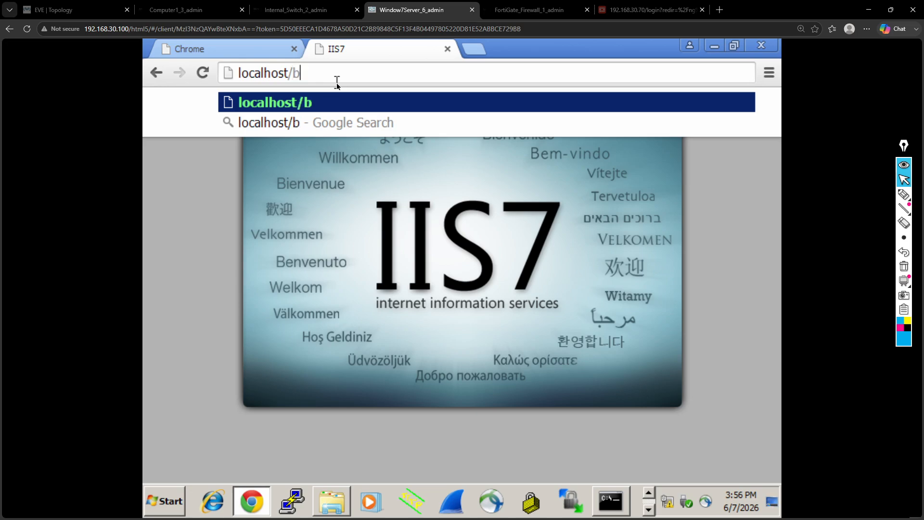
key(BackSpace)
text(Bloac)
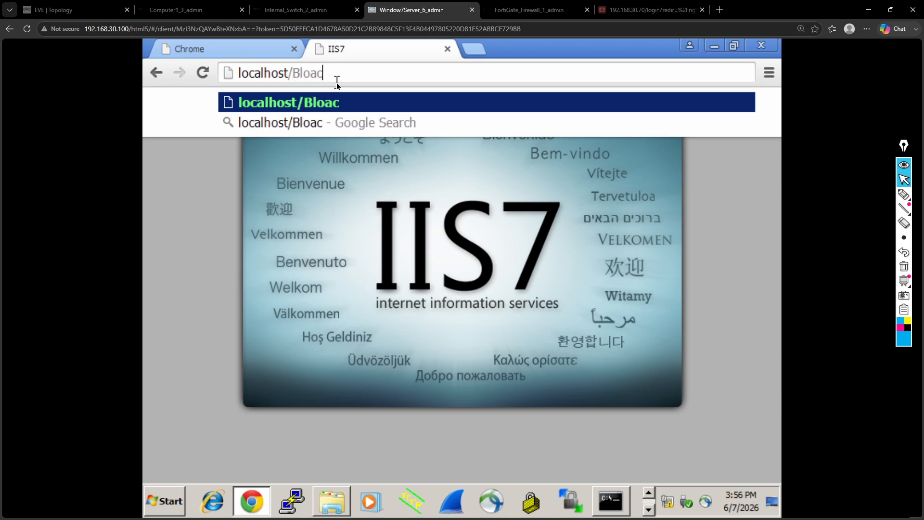
key(BackSpace)
key(BackSpace)
text(cklis)
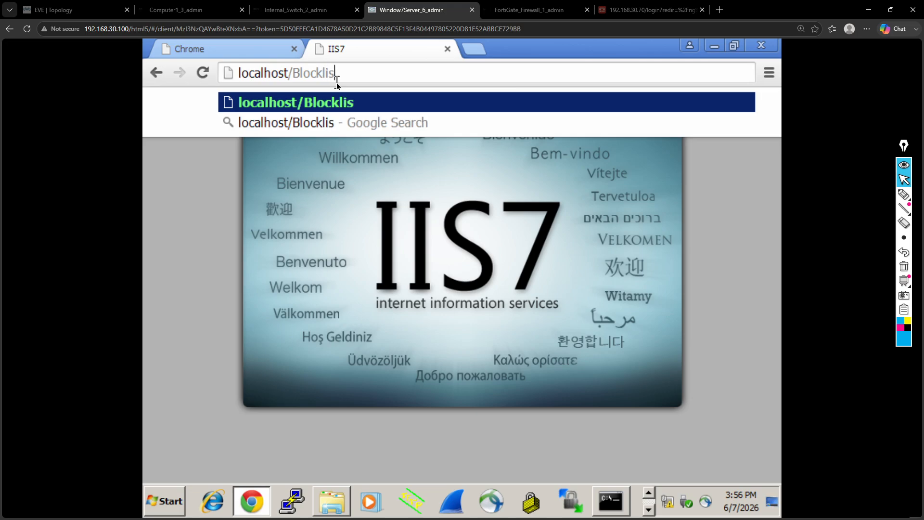
text(t.html)
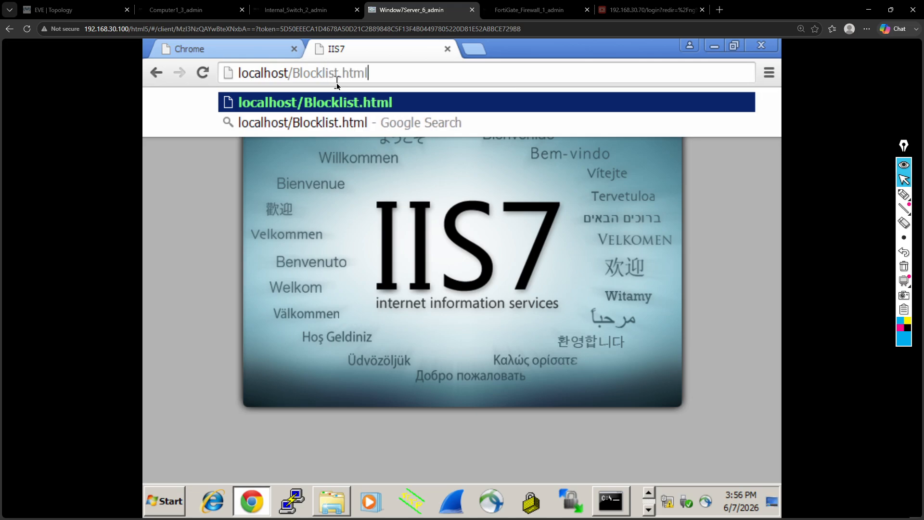
key(Return)
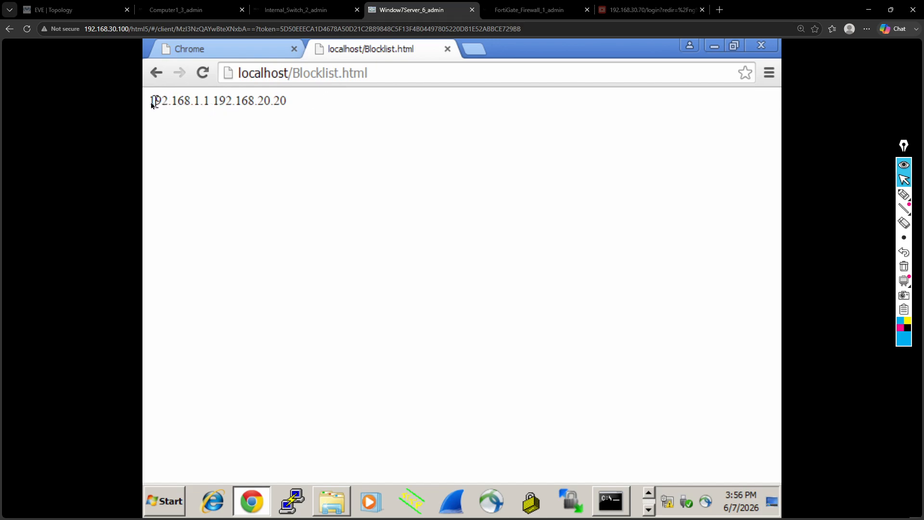
drag(149, 100, 291, 101)
click(272, 159)
Log in to the FortiGate web interface as admin with the account password and postpone the FortiGate setup.
click(62, 10)
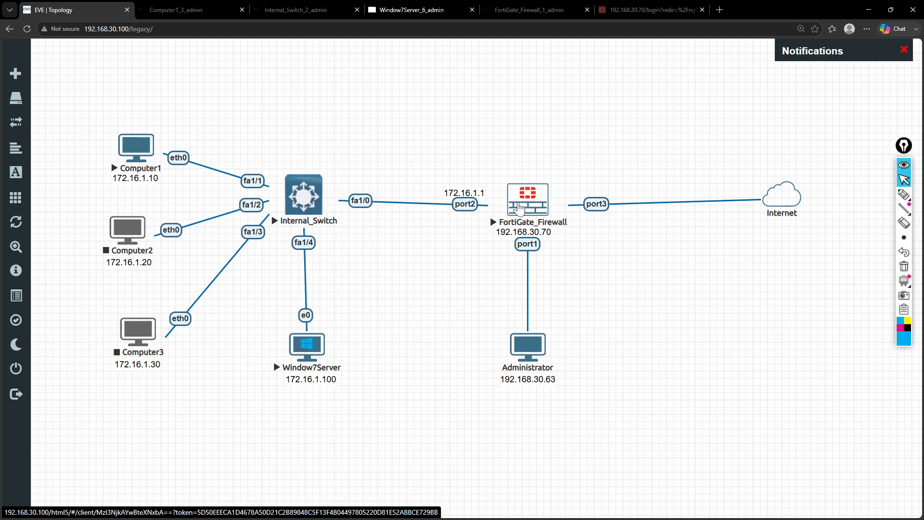
click(640, 4)
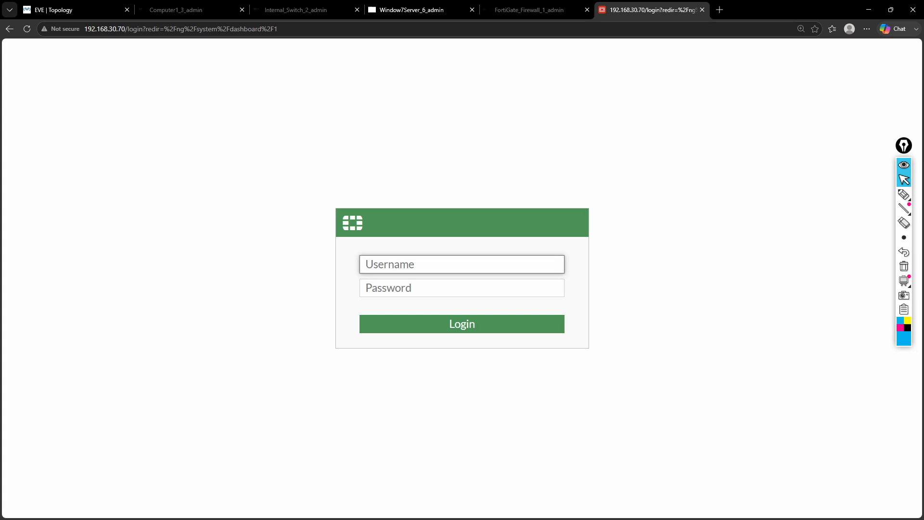
text(admin)
key(Tab)
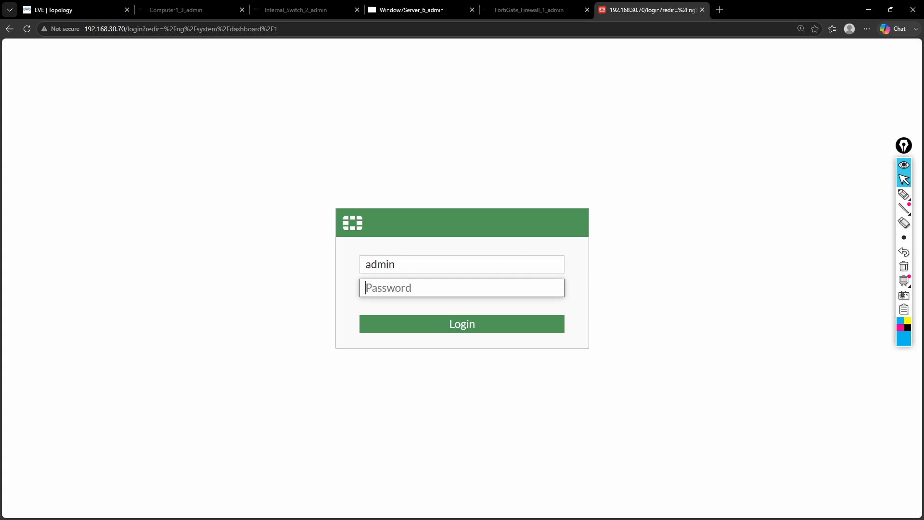
text(********)
key(Return)
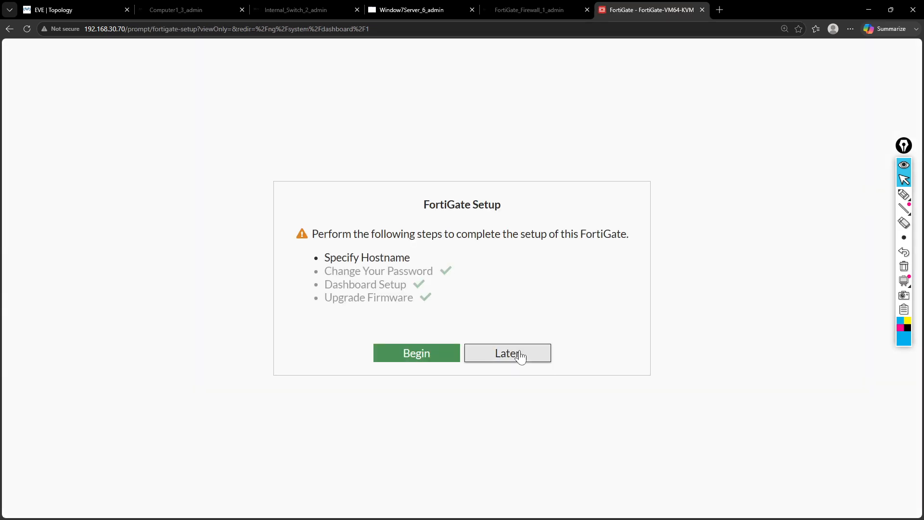
click(520, 357)
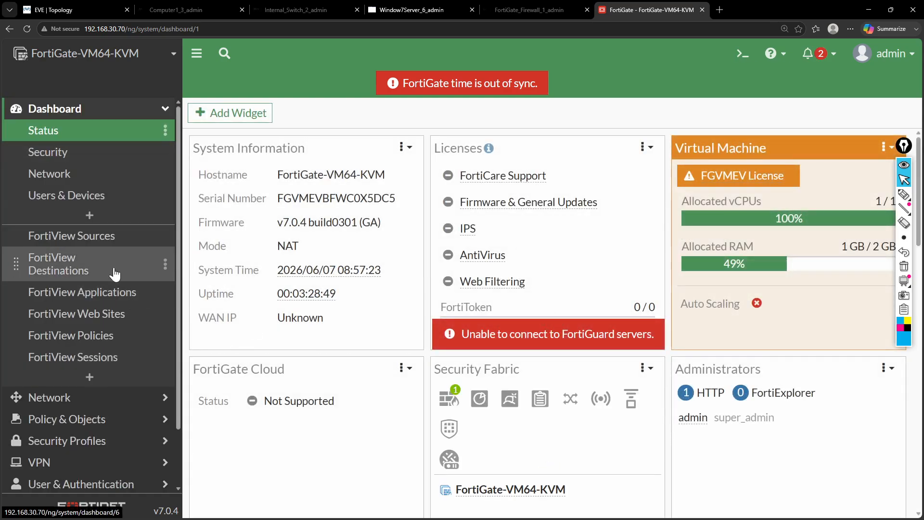
Open the External Connectors page of the Security Fabric.
scroll(114, 274, down, 3)
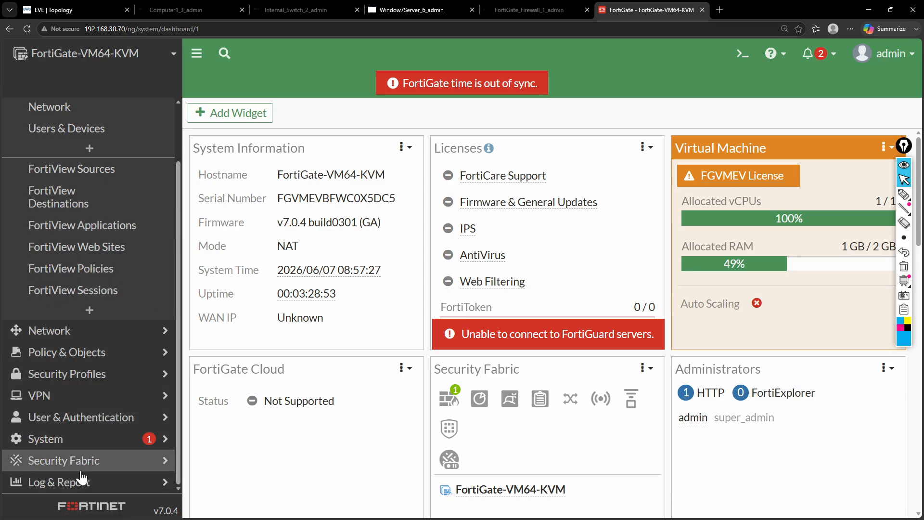
key(ctrl)
key(ctrl)
click(97, 463)
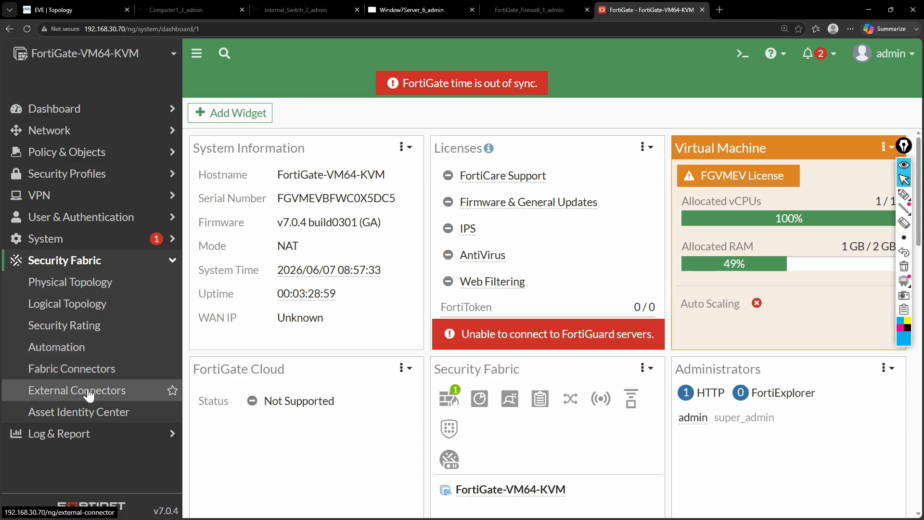
key(ctrl)
click(89, 394)
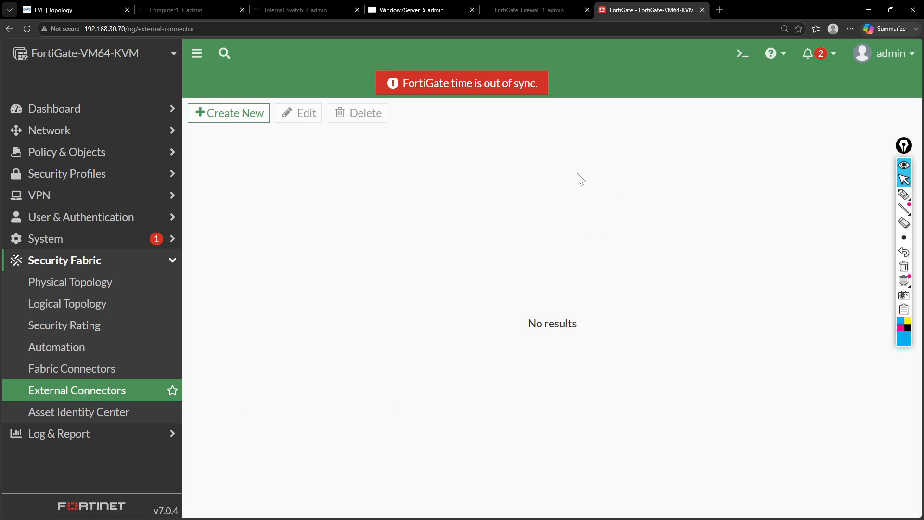
Start a new external connector of the IP Address threat feed type.
click(243, 115)
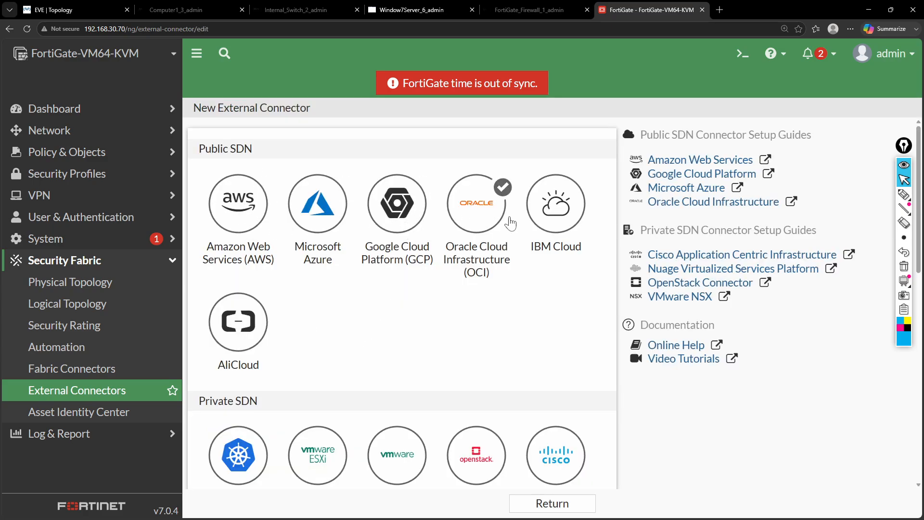
scroll(379, 320, down, 3)
scroll(379, 320, down, 2)
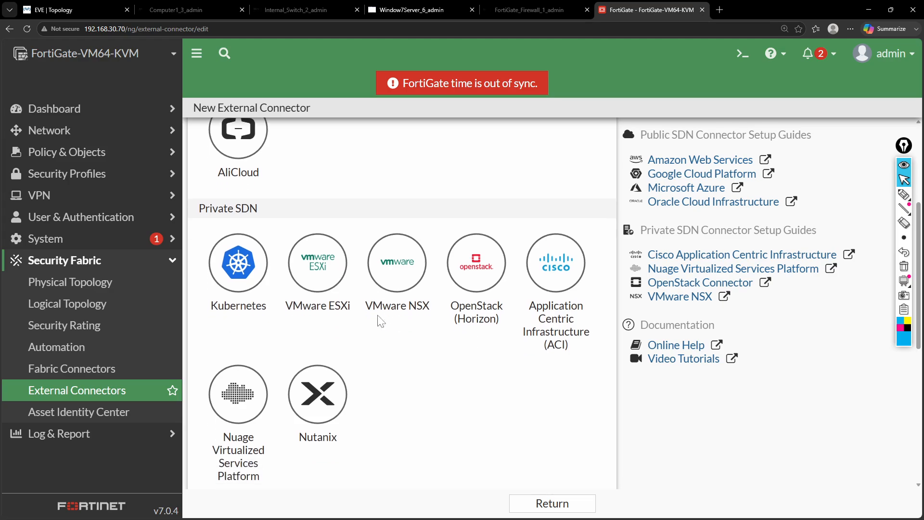
scroll(381, 321, down, 8)
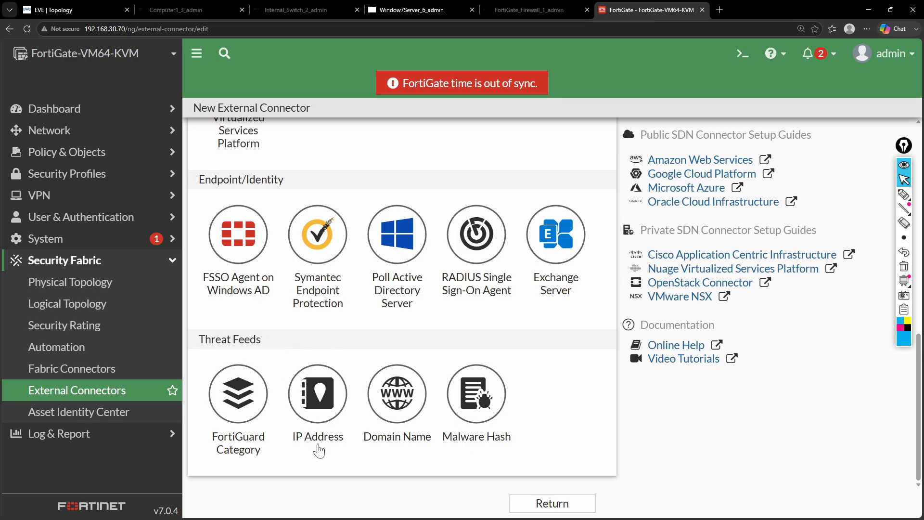
key(ctrl)
key(ctrl)
click(338, 408)
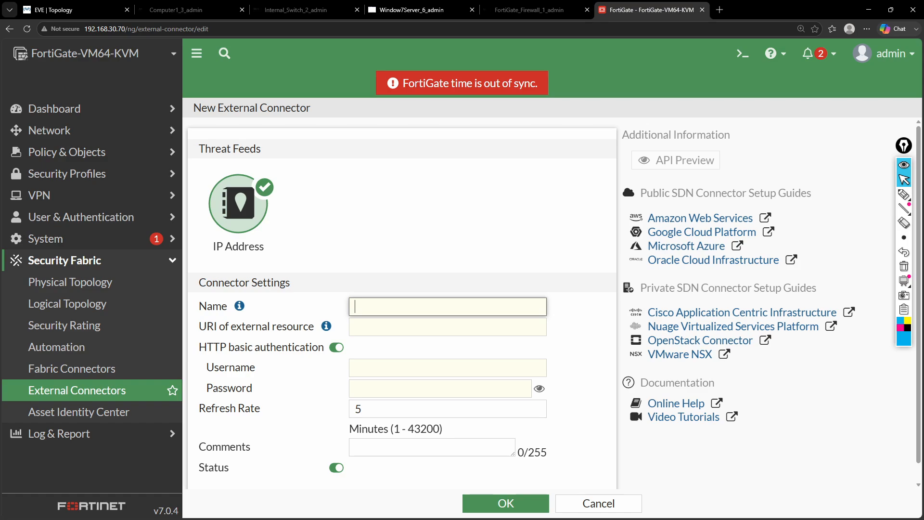
Name the threat feed connector BlaclkistIPs.
text(Blolaclist)
key(BackSpace)
key(BackSpace)
key(BackSpace)
text(ock)
key(BackSpace)
key(BackSpace)
key(BackSpace)
text(laclistkIPs)
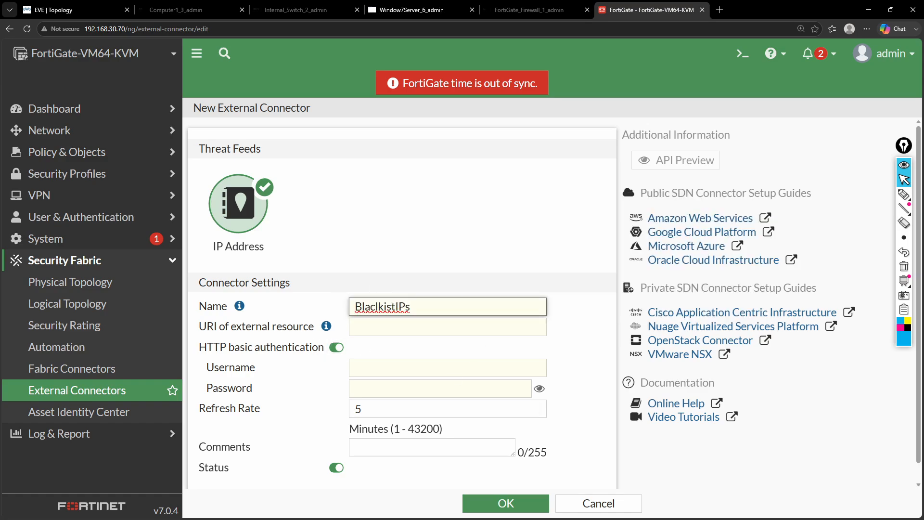
click(409, 327)
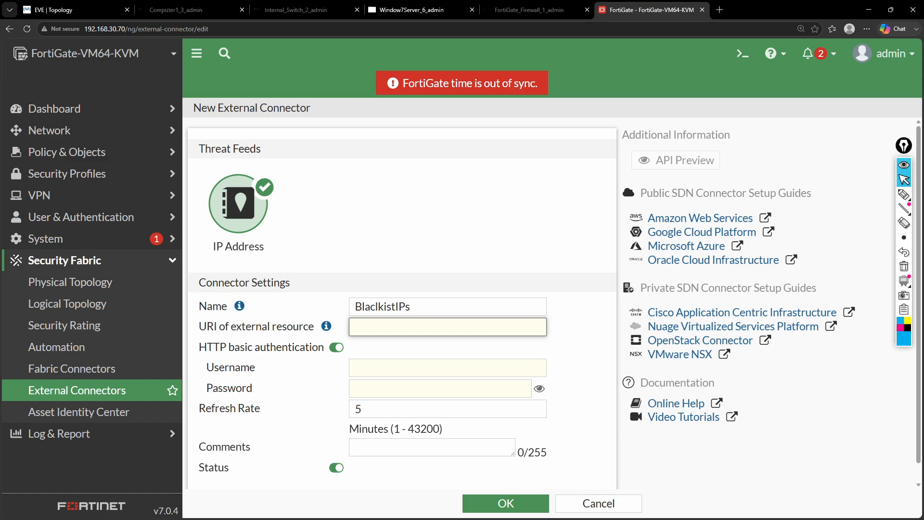
click(56, 18)
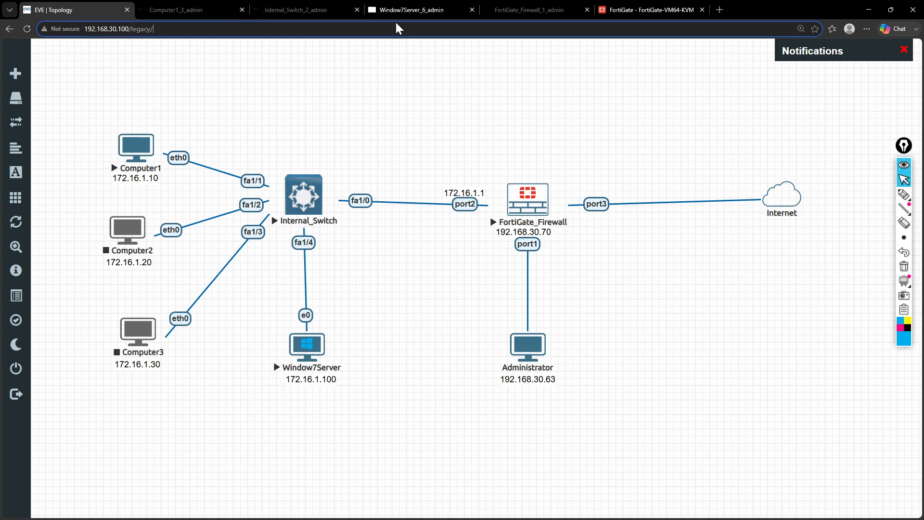
click(402, 11)
drag(239, 73, 376, 74)
click(359, 149)
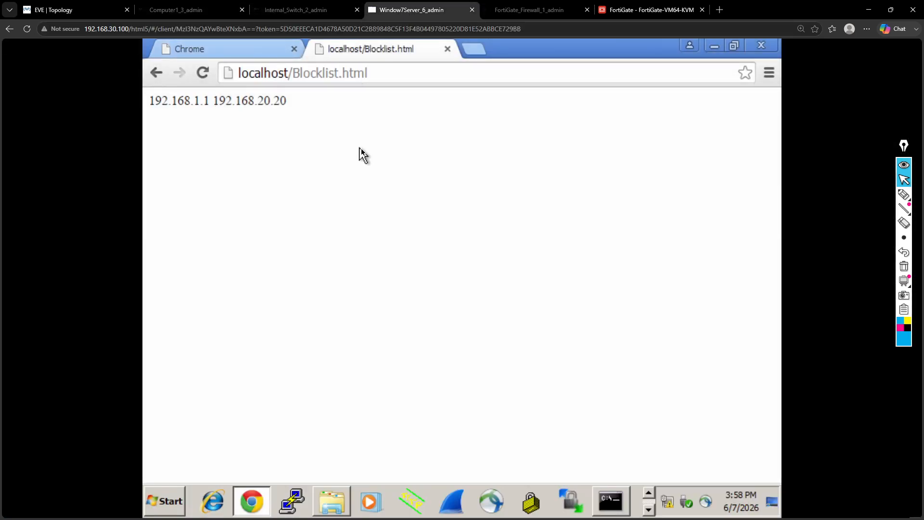
click(45, 9)
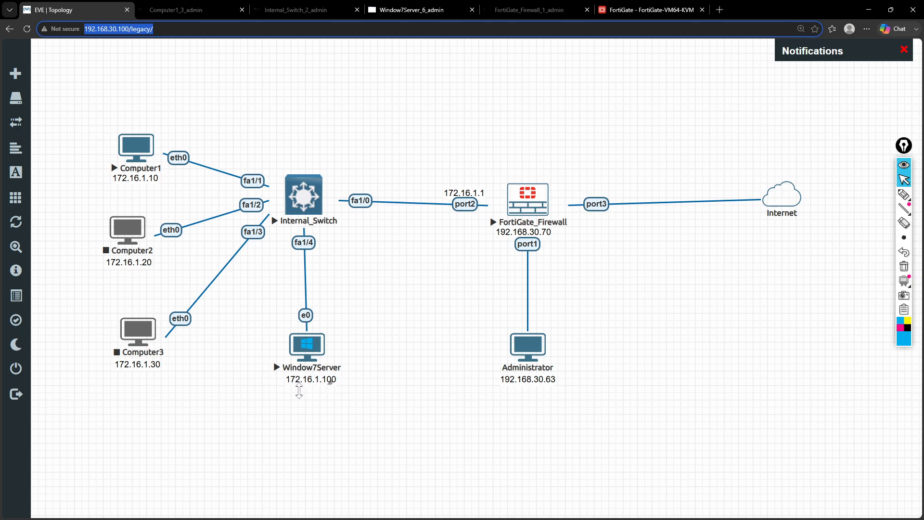
click(620, 16)
text(http)
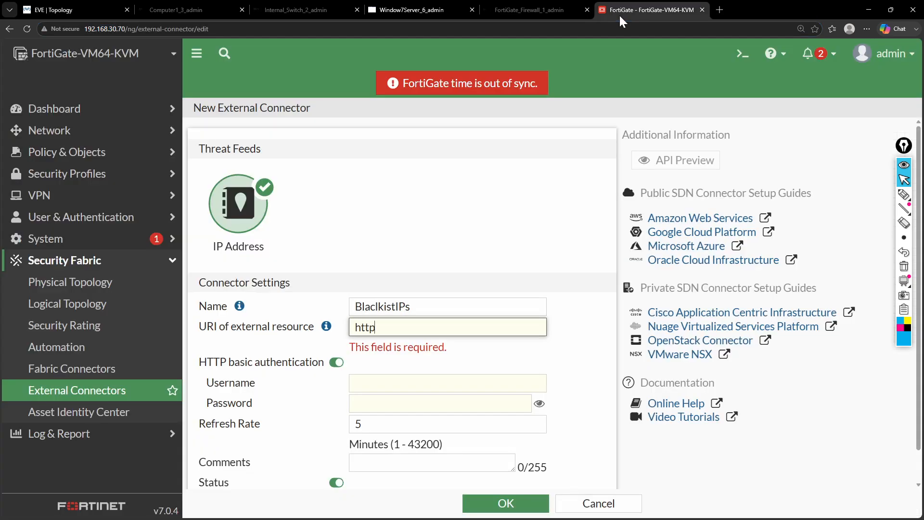
text(://172.16.1.100)
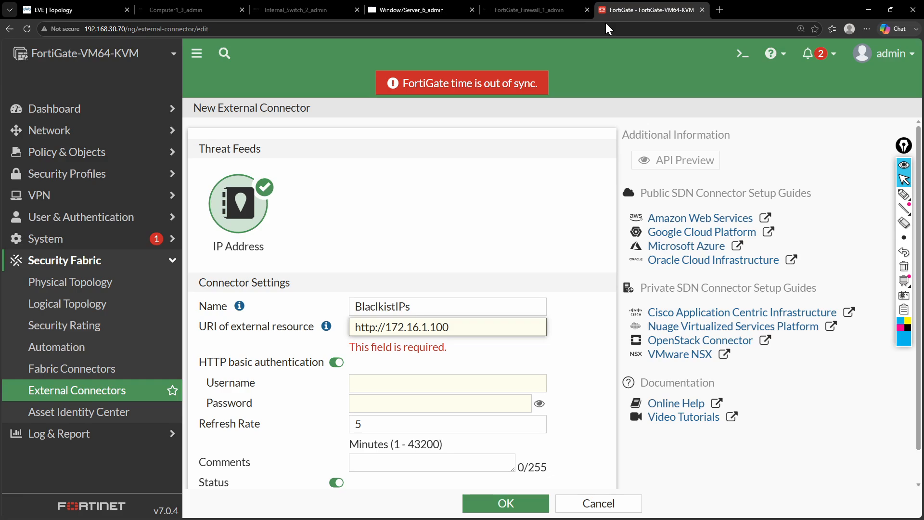
text(/Blocklist.html)
click(536, 350)
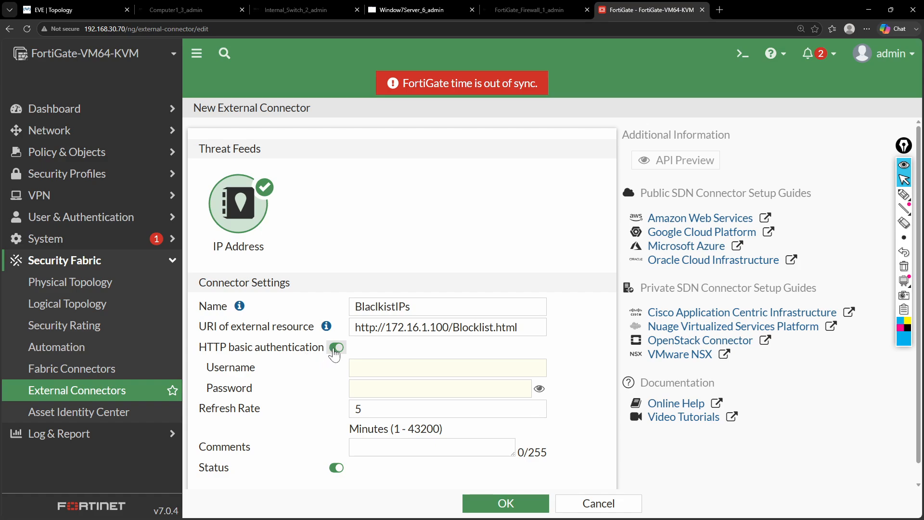
Turn off HTTP basic authentication for the BlaclkistIPs connector.
click(336, 347)
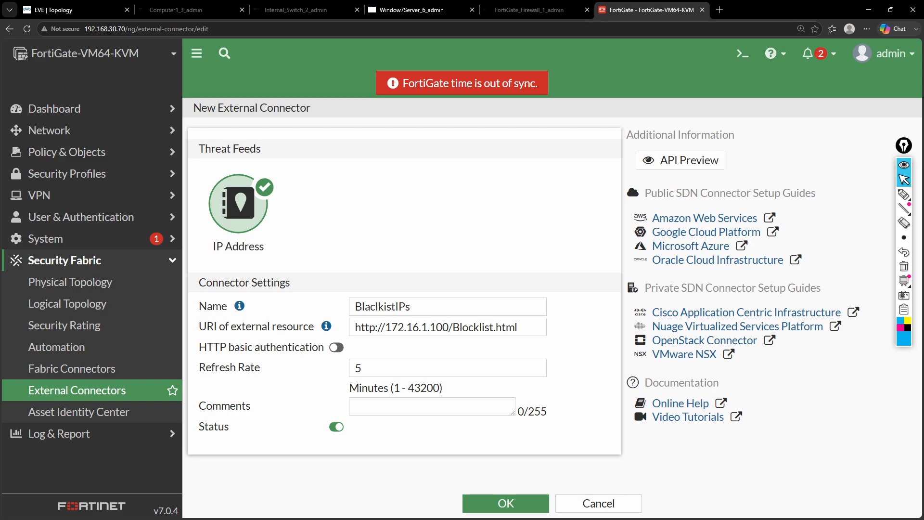
double_click(364, 328)
click(365, 341)
click(376, 327)
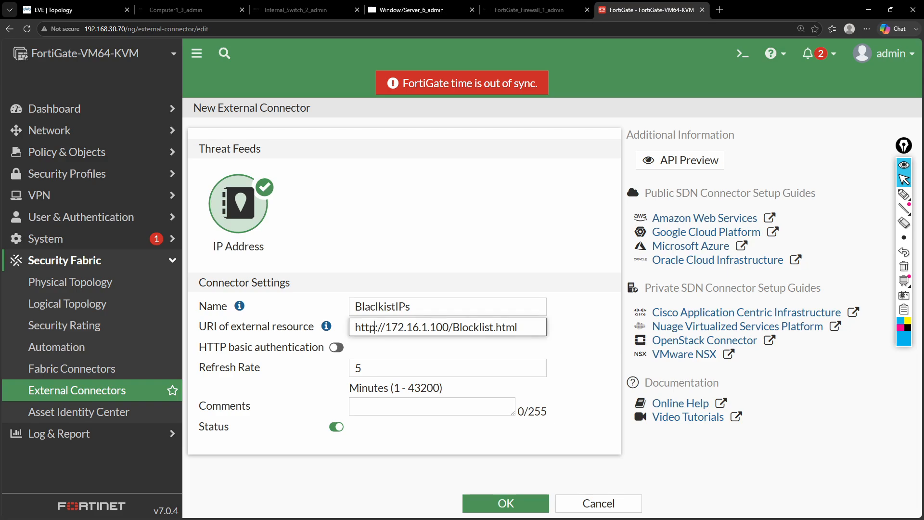
click(374, 350)
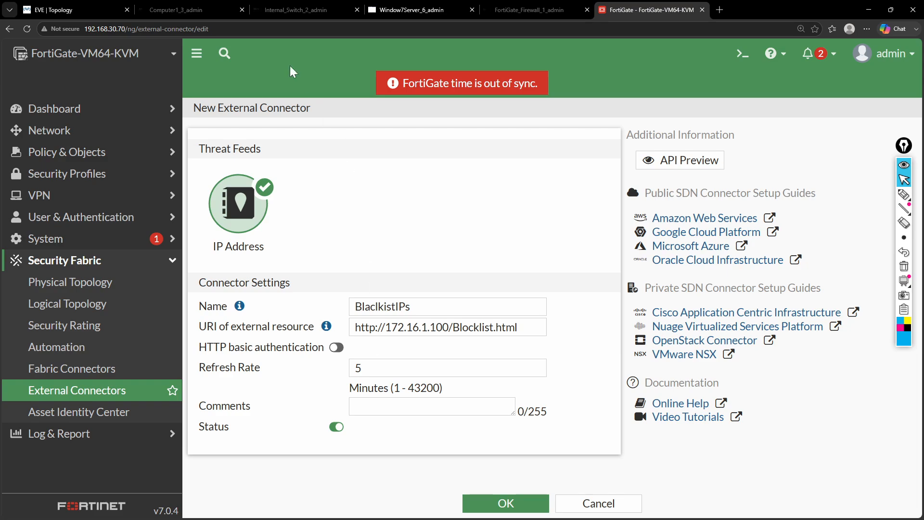
Review the served block list page and save the BlaclkistIPs connector with the default refresh rate and no comment.
click(414, 10)
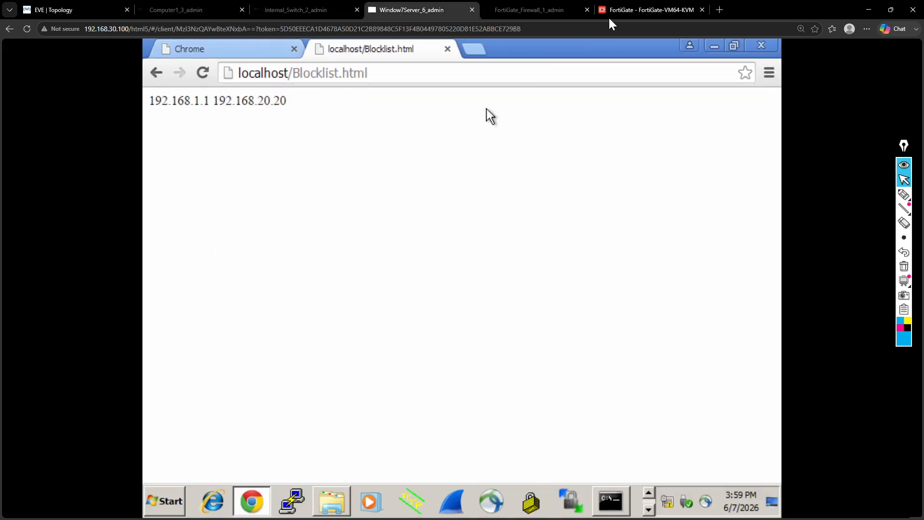
click(638, 11)
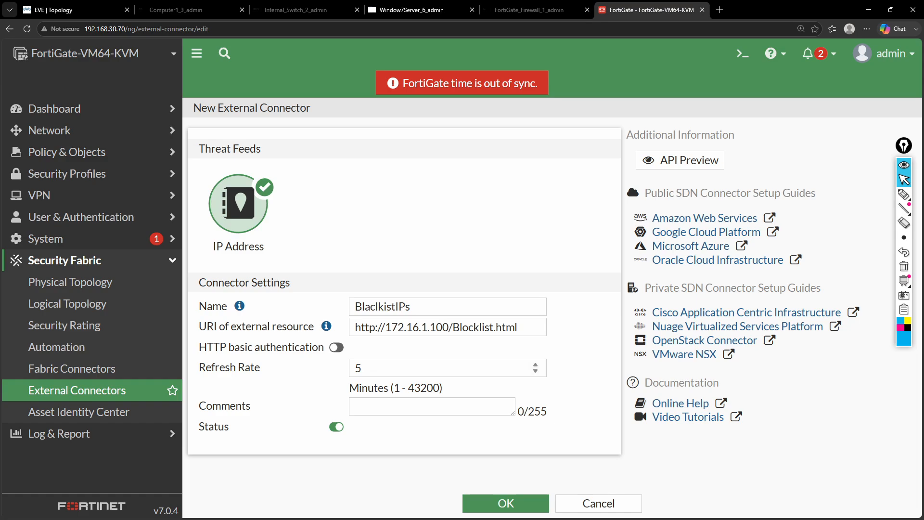
click(336, 368)
click(299, 389)
click(385, 406)
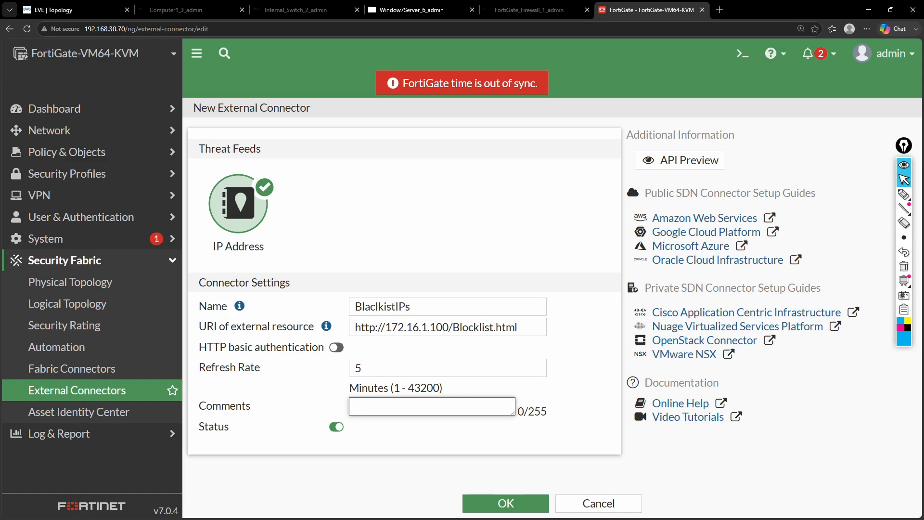
click(413, 451)
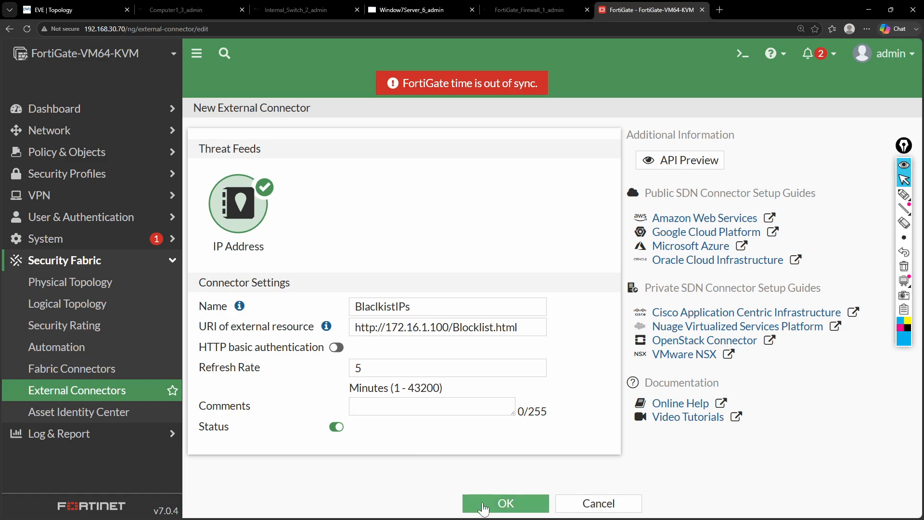
click(483, 505)
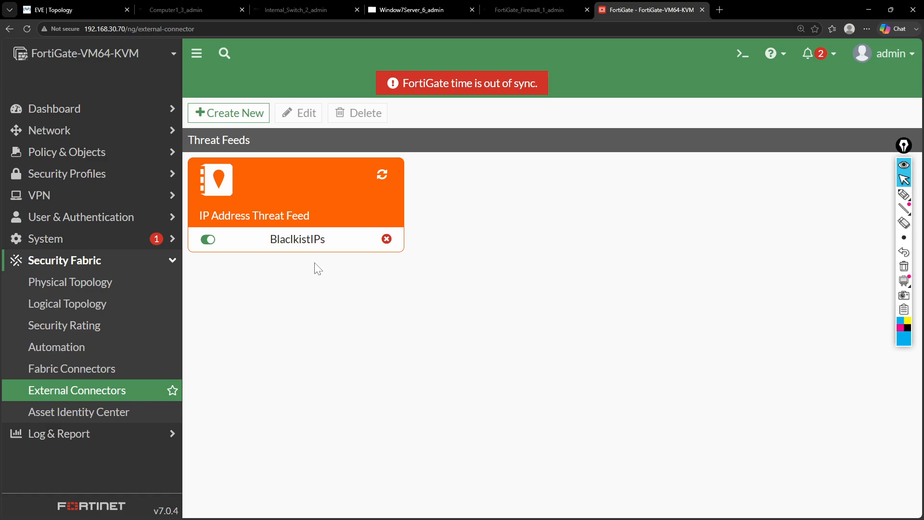
Check the connection status of the BlaclkistIPs threat feed and refresh it.
mouse_move(310, 240)
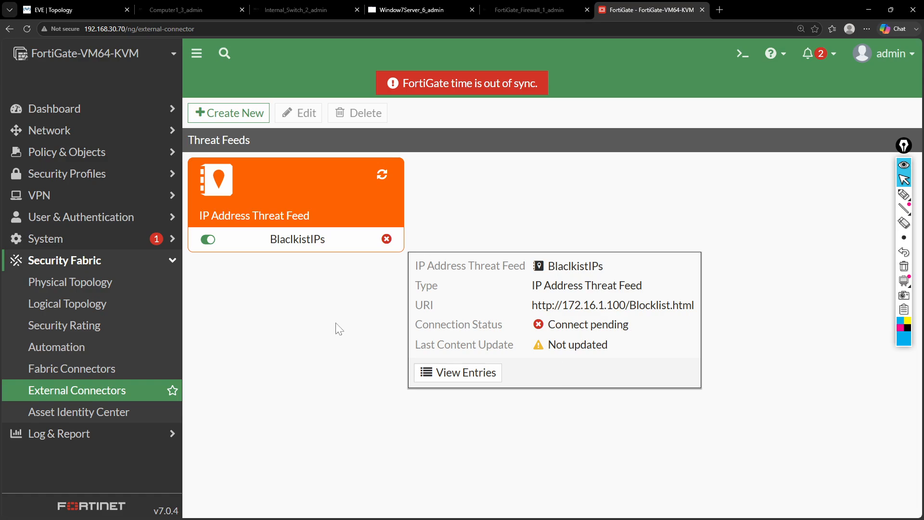
click(383, 179)
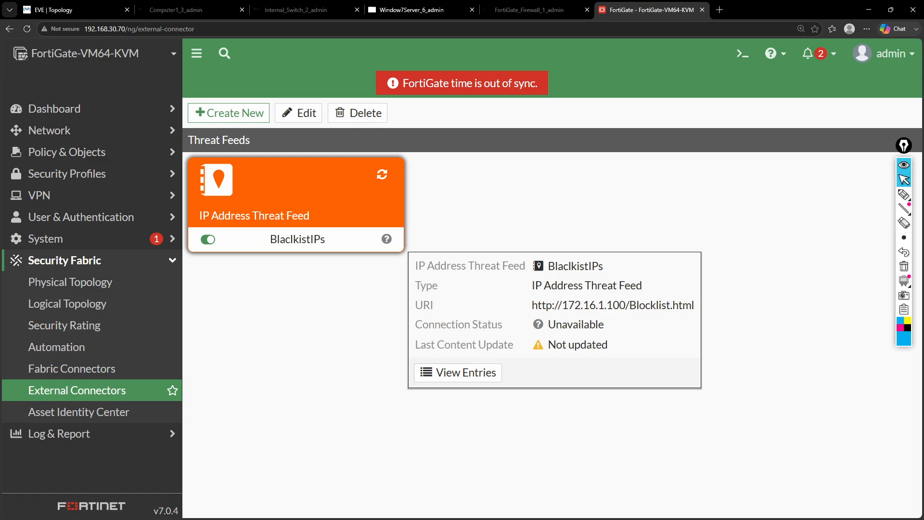
click(404, 7)
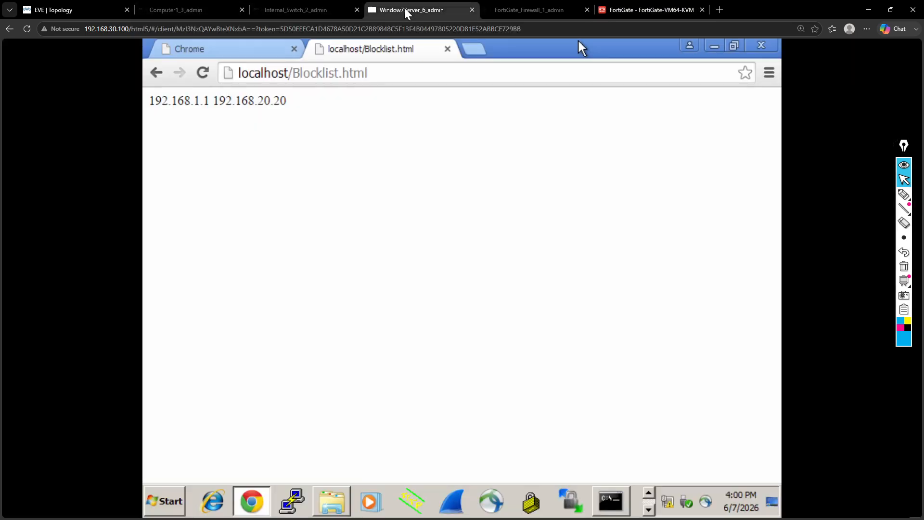
click(626, 13)
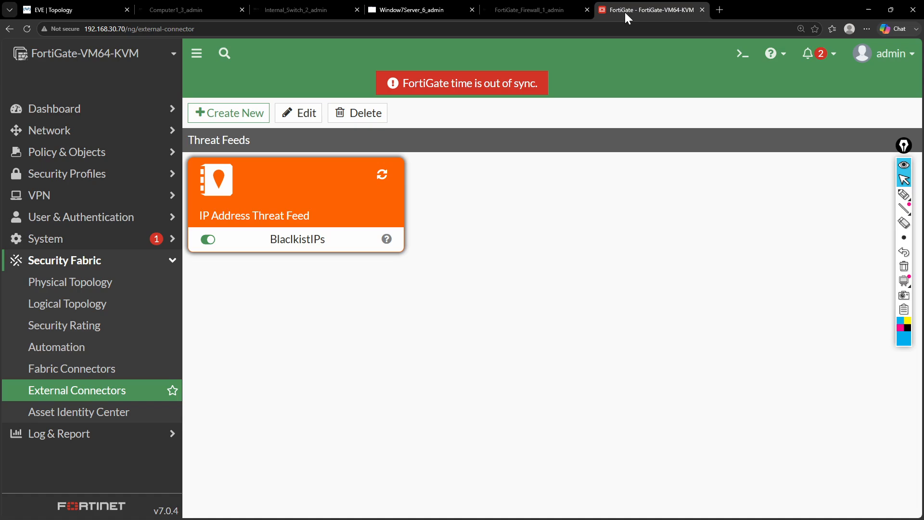
click(376, 176)
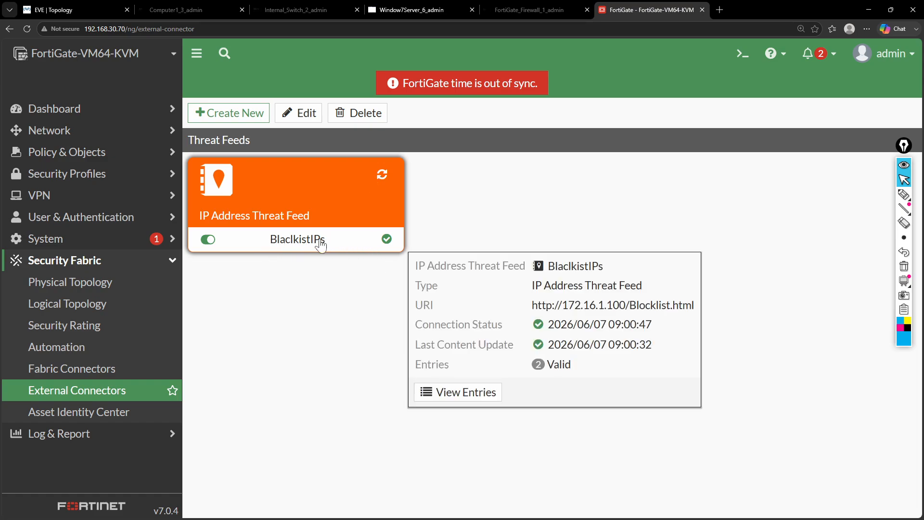
Open the list of entries of the BlaclkistIPs threat feed.
click(399, 250)
click(399, 249)
click(450, 391)
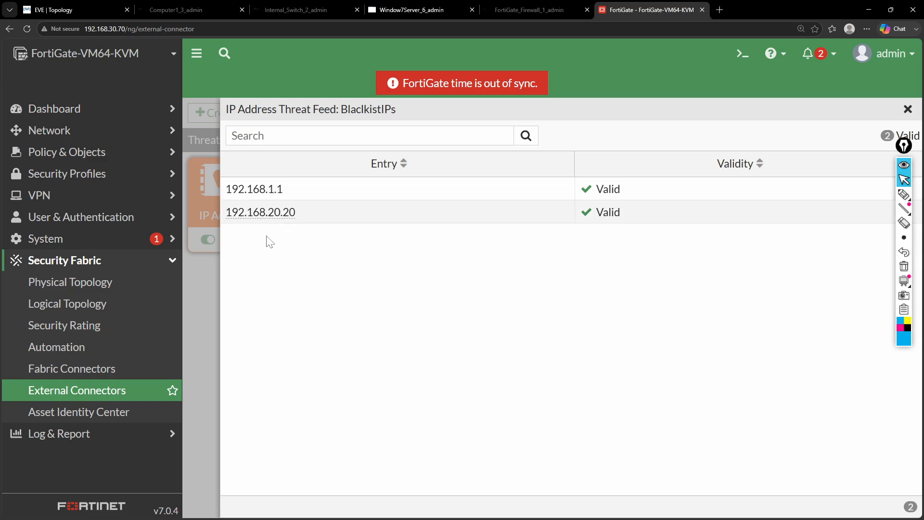
Compare the feed's entries with the Blocklist page and the Blocklist file in Notepad on Window7Server, and close the entries list.
click(405, 10)
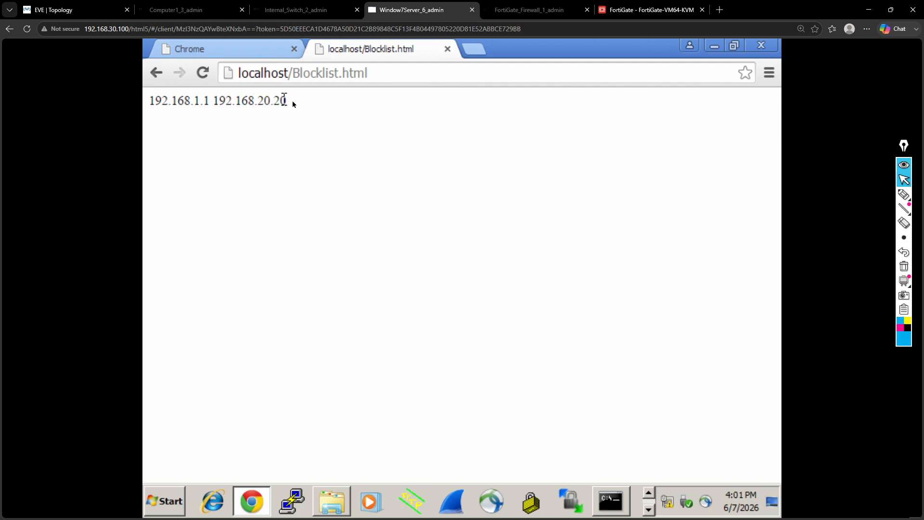
click(338, 503)
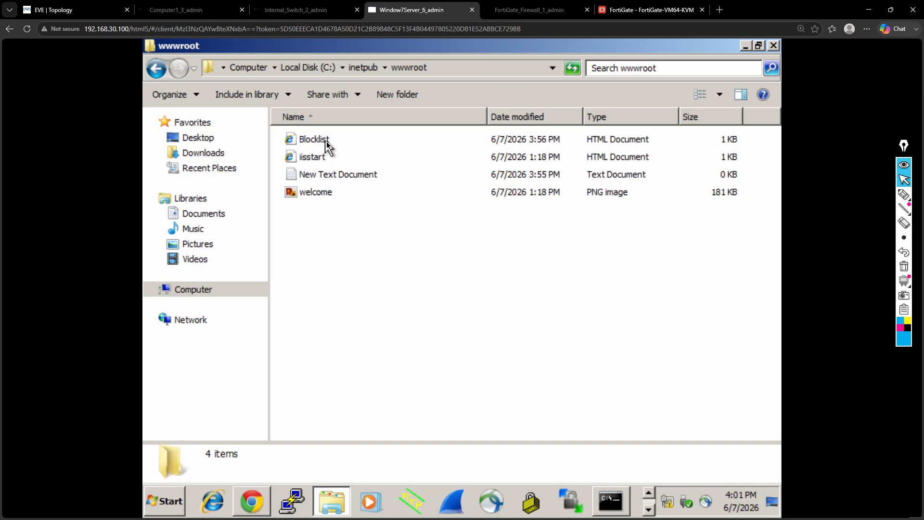
click(327, 140)
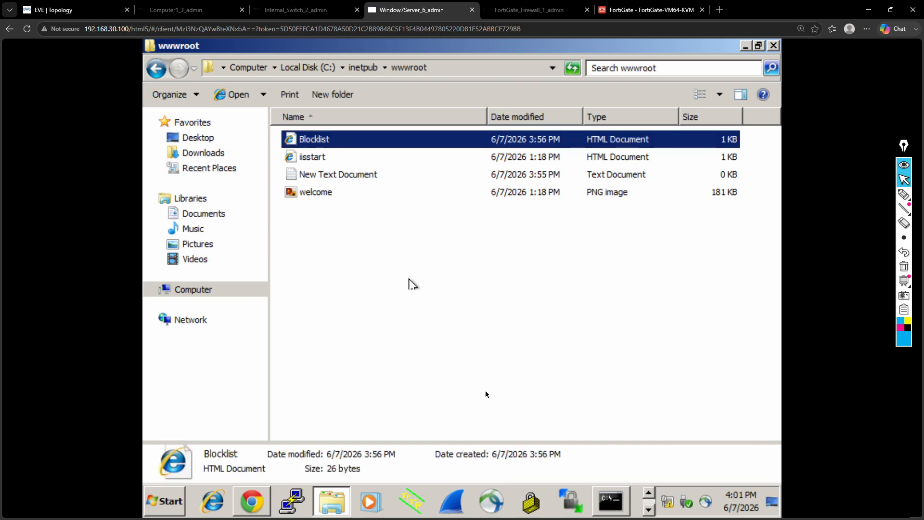
click(648, 510)
click(251, 501)
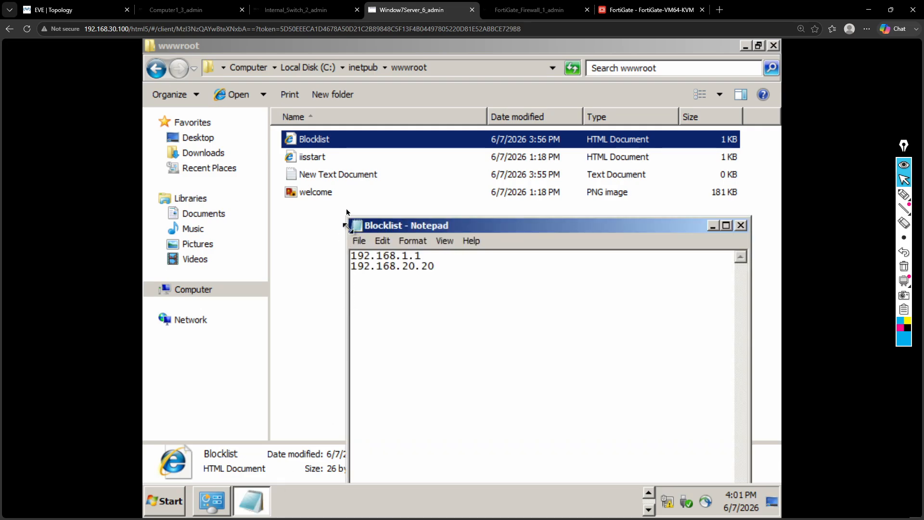
drag(315, 143, 425, 308)
drag(445, 268, 352, 254)
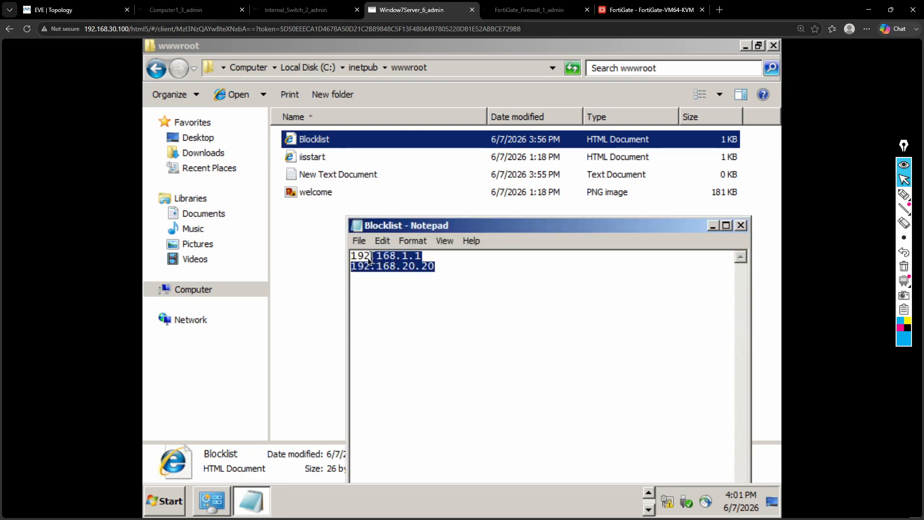
click(325, 274)
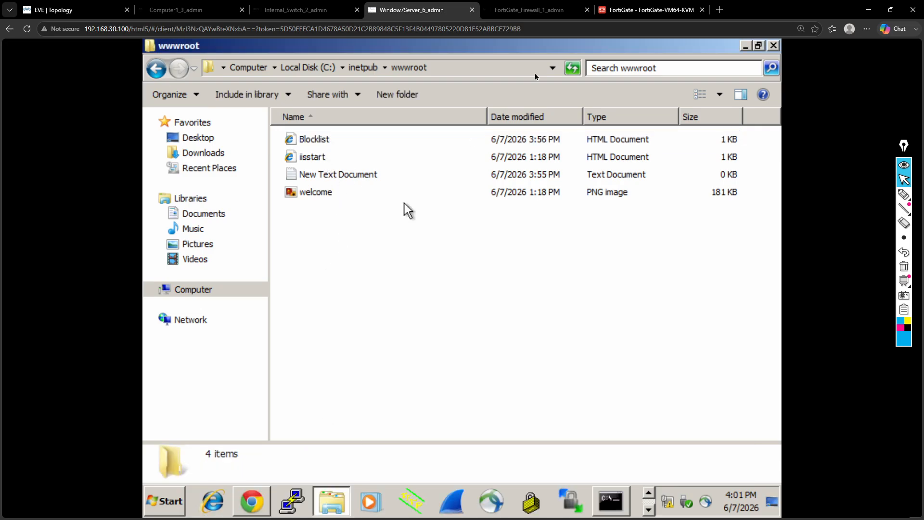
click(632, 16)
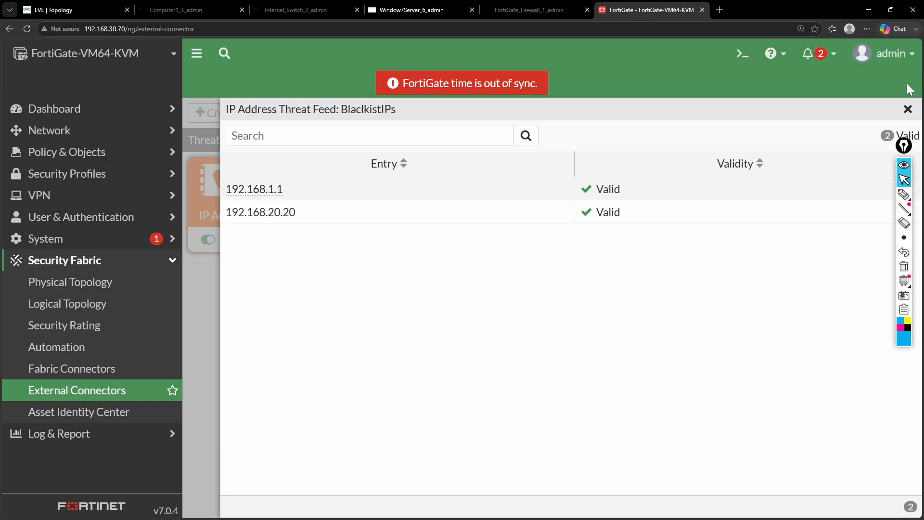
click(908, 108)
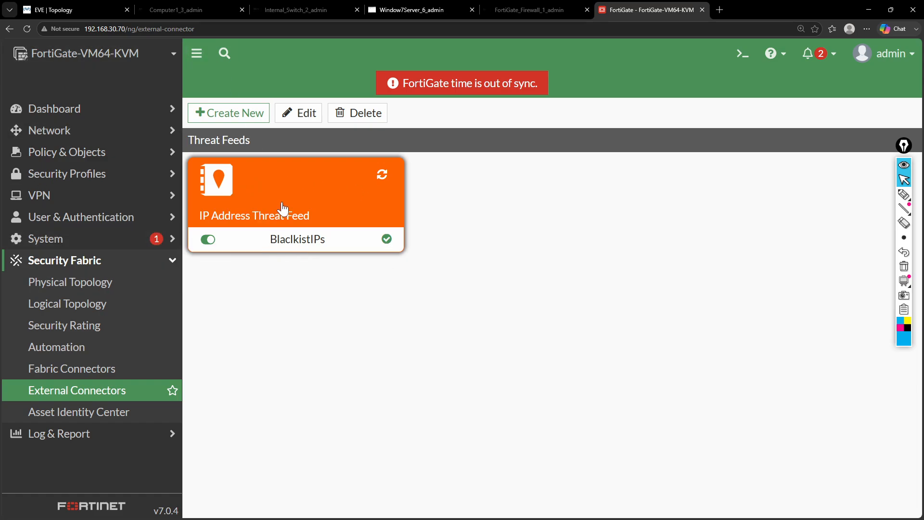
Switch to Computer1's console from the topology and try to ping "8.8.8.8.".
click(88, 10)
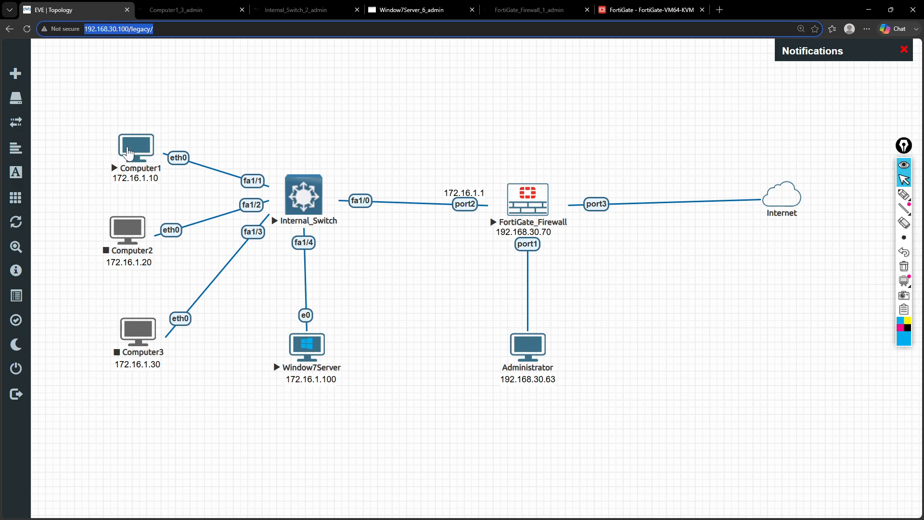
click(390, 107)
click(139, 153)
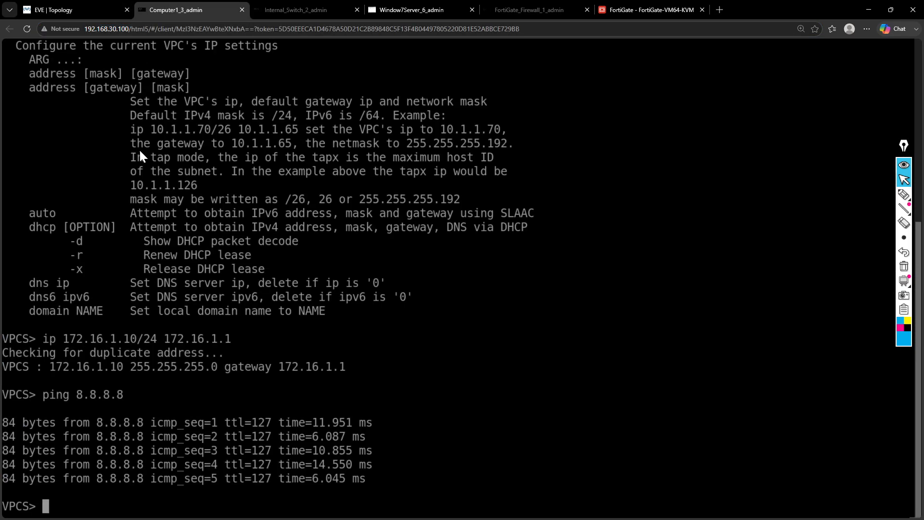
click(460, 318)
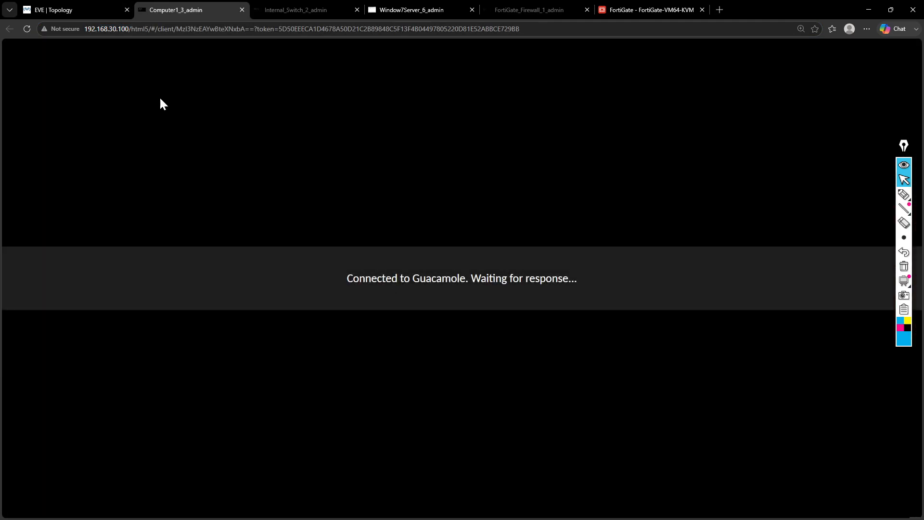
click(76, 9)
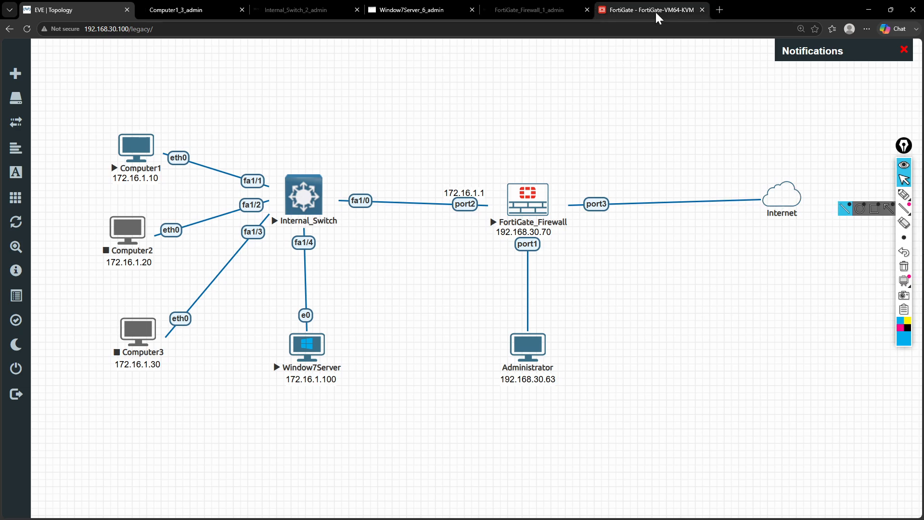
click(198, 9)
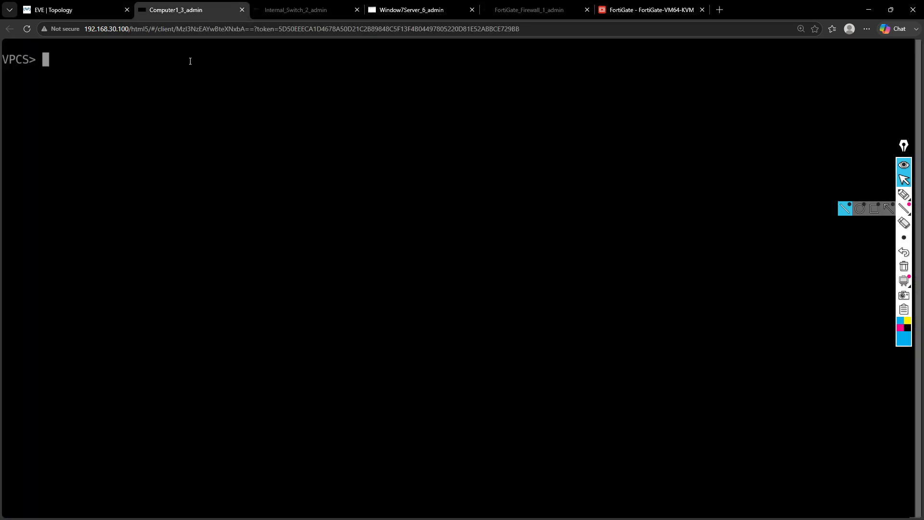
text(ping 8.8.8.8.)
key(Return)
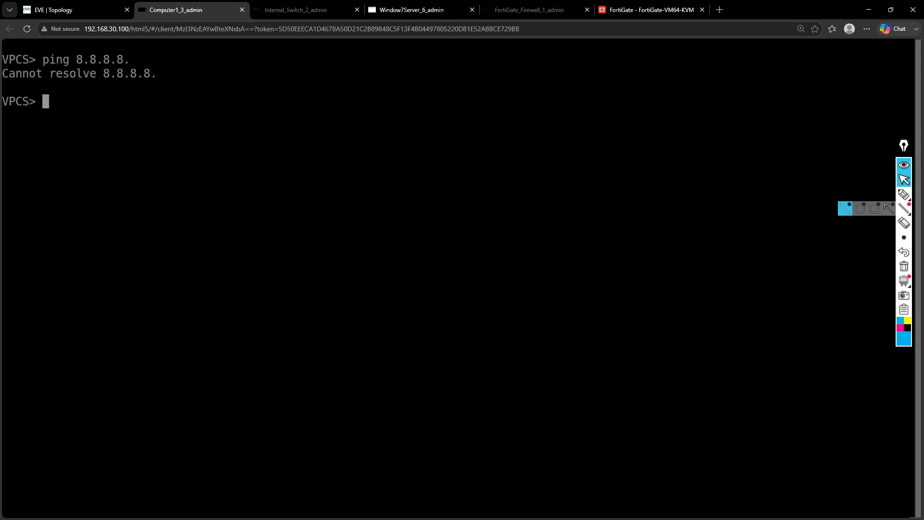
Correct the address of the previous command in Computer1's console and ping 8.8.8.8.
key(Up)
key(BackSpace)
key(Return)
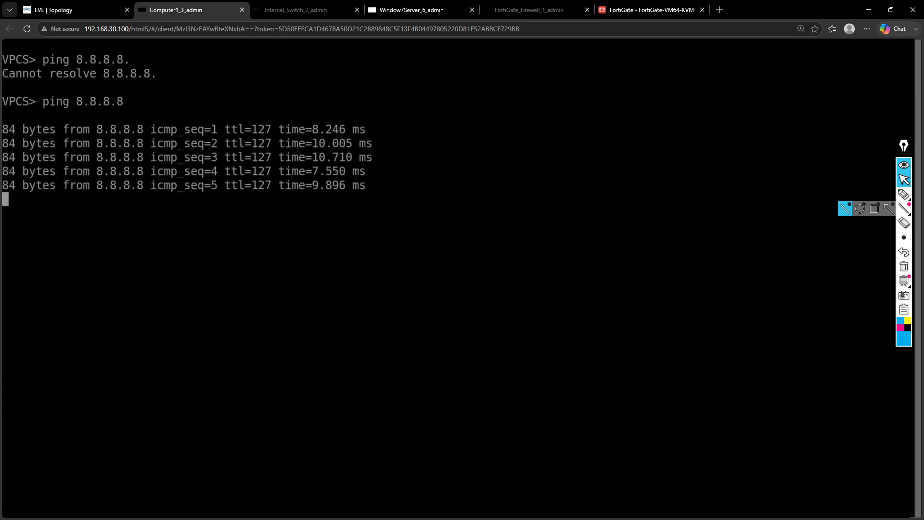
Switch to FortiGate and start a new firewall policy named "Blacklist IPs".
click(629, 9)
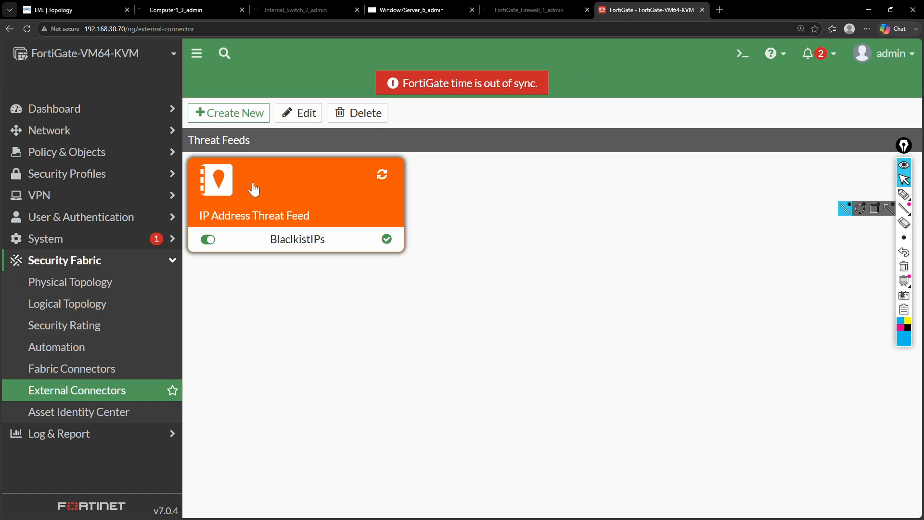
click(102, 155)
click(89, 186)
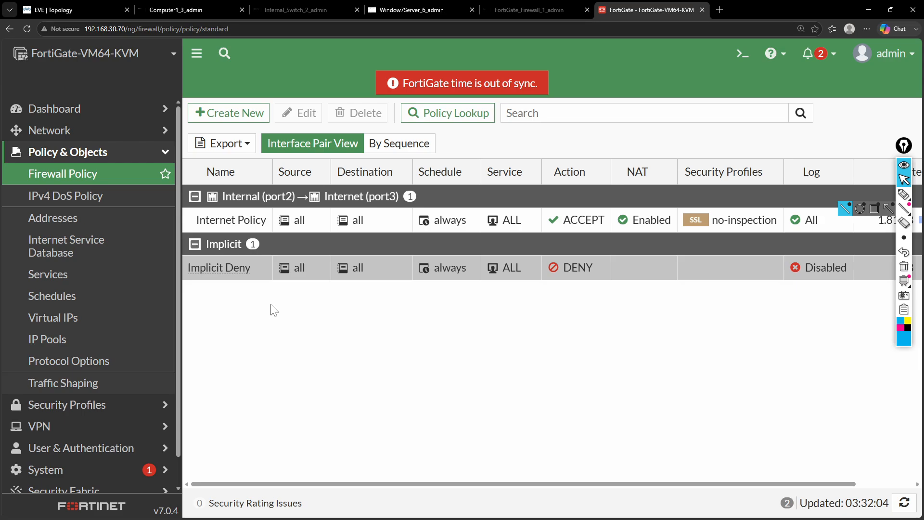
click(463, 10)
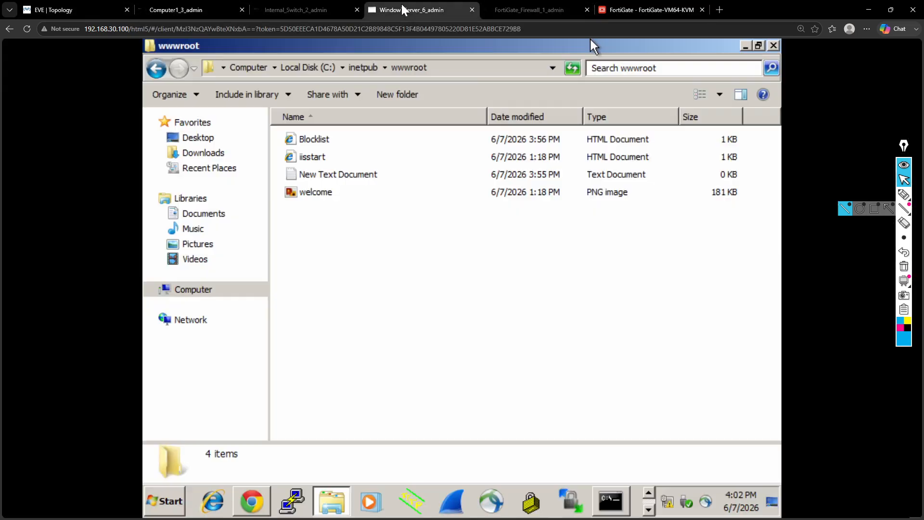
click(645, 9)
click(229, 119)
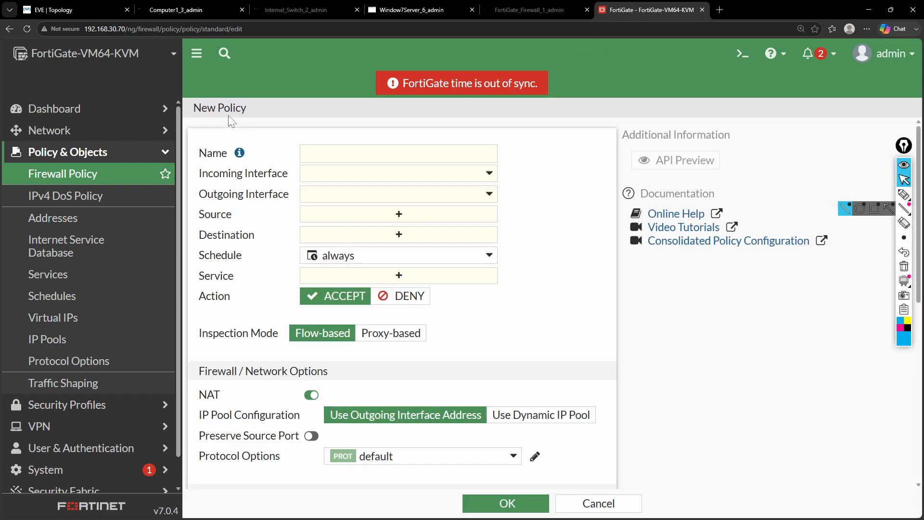
click(428, 154)
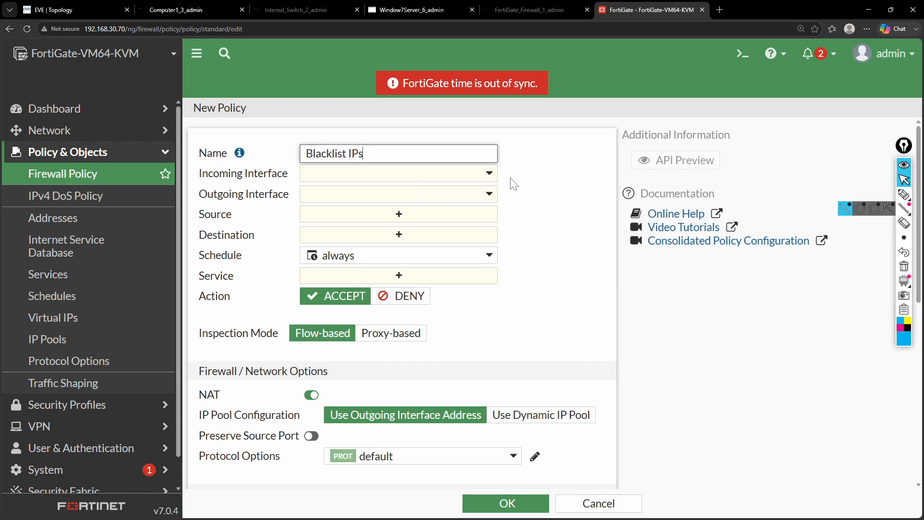
Set the policy's incoming interface to Internal (port2) and its outgoing interface to Internet (port3), checking the ports against the topology.
click(476, 176)
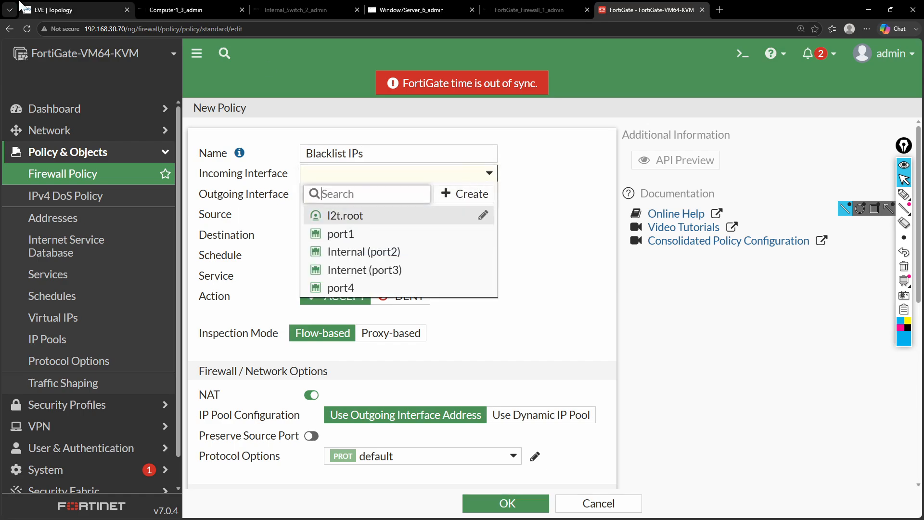
click(47, 17)
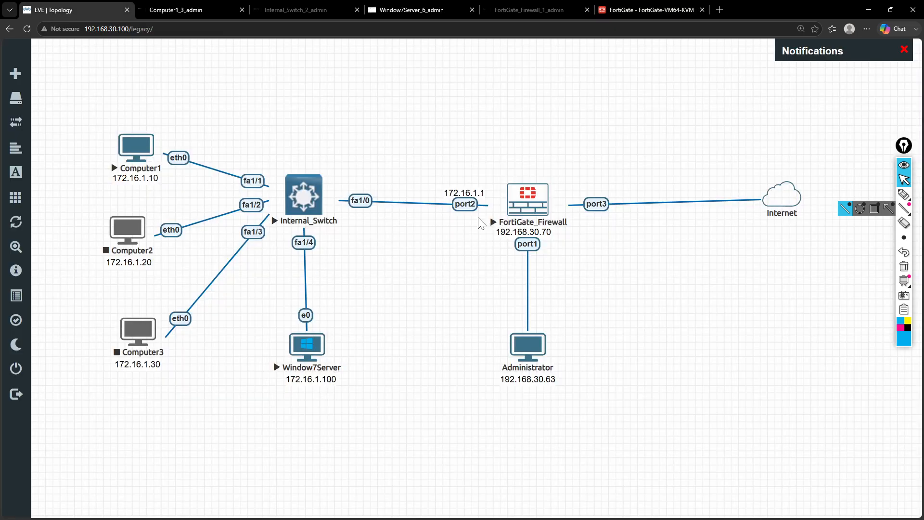
drag(528, 200, 529, 202)
click(645, 9)
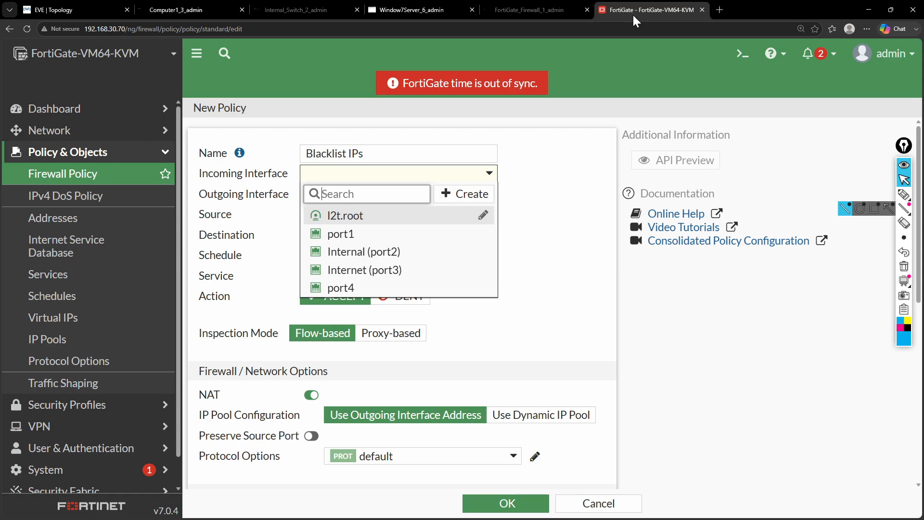
click(380, 251)
click(398, 192)
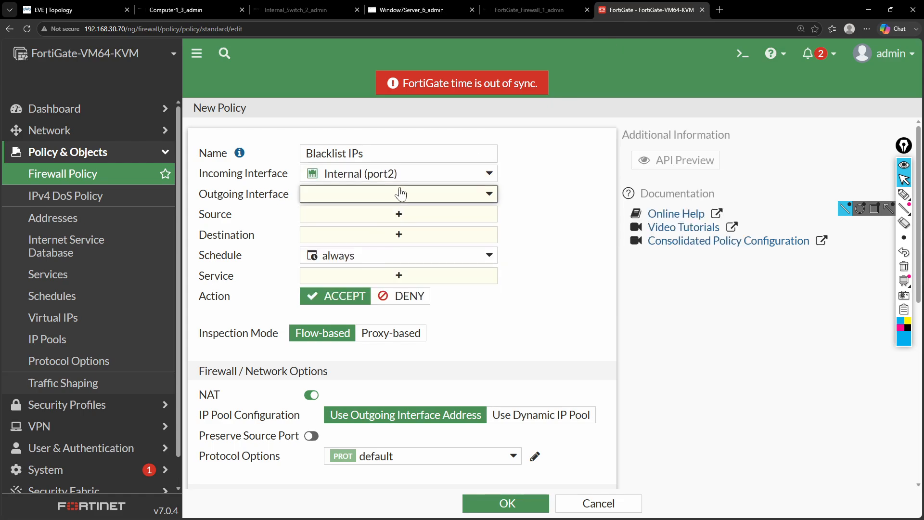
click(371, 290)
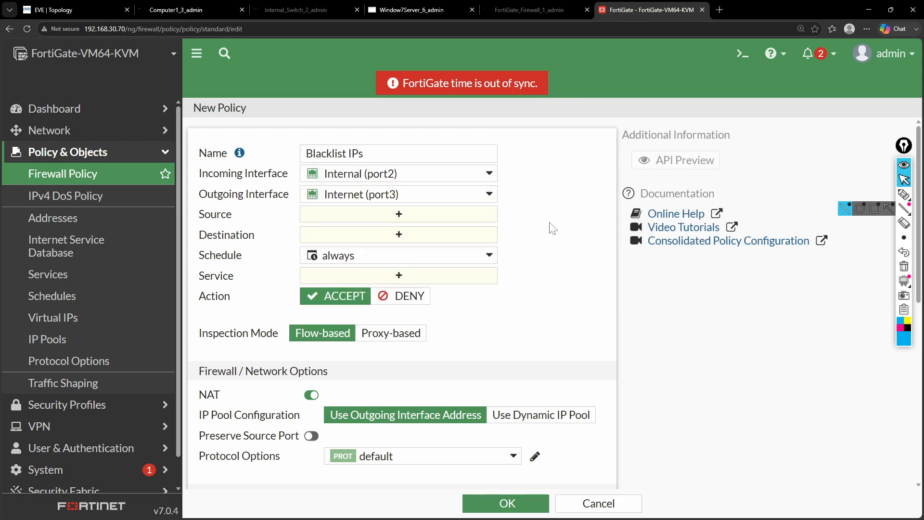
Set the policy's source to the IP address threat feed BlaclkistIPs.
click(418, 218)
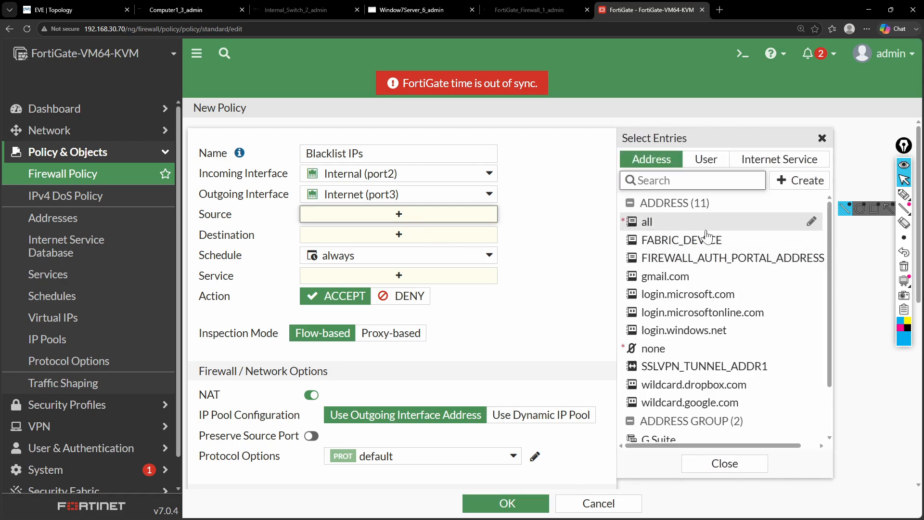
mouse_move(705, 235)
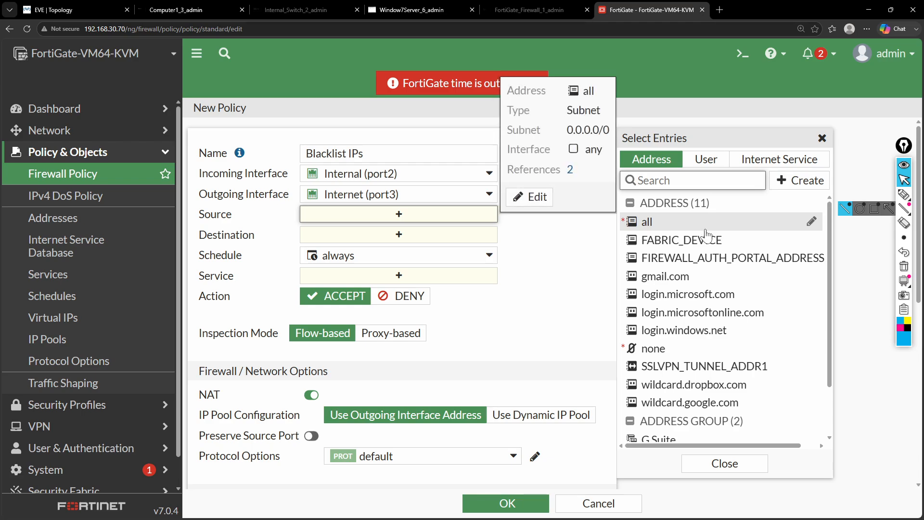
scroll(694, 284, down, 1)
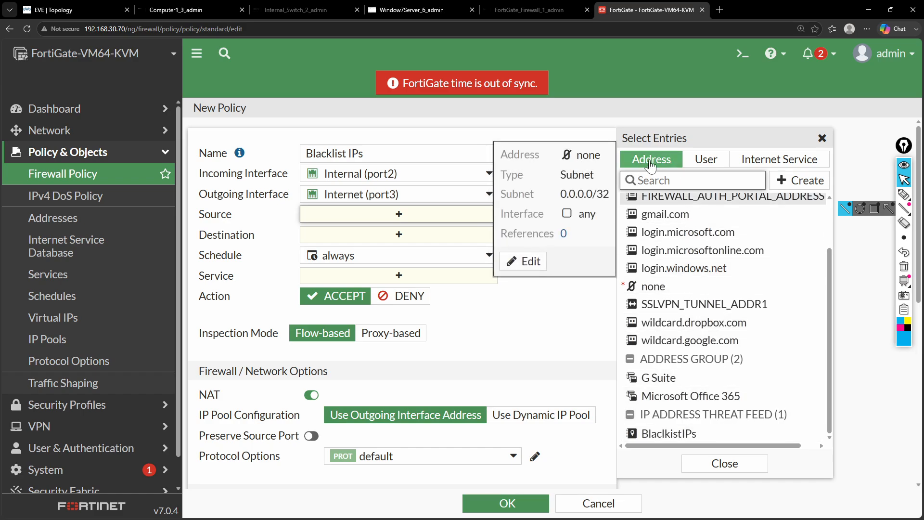
mouse_move(656, 433)
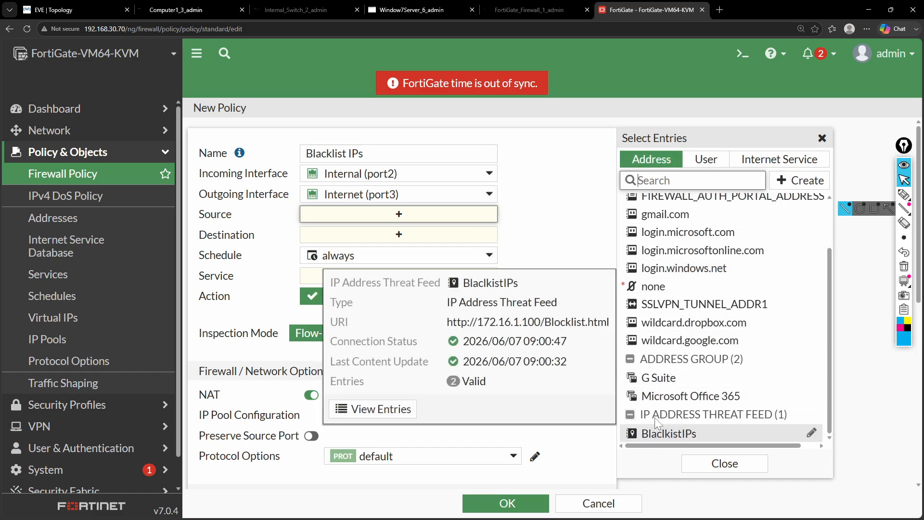
click(674, 438)
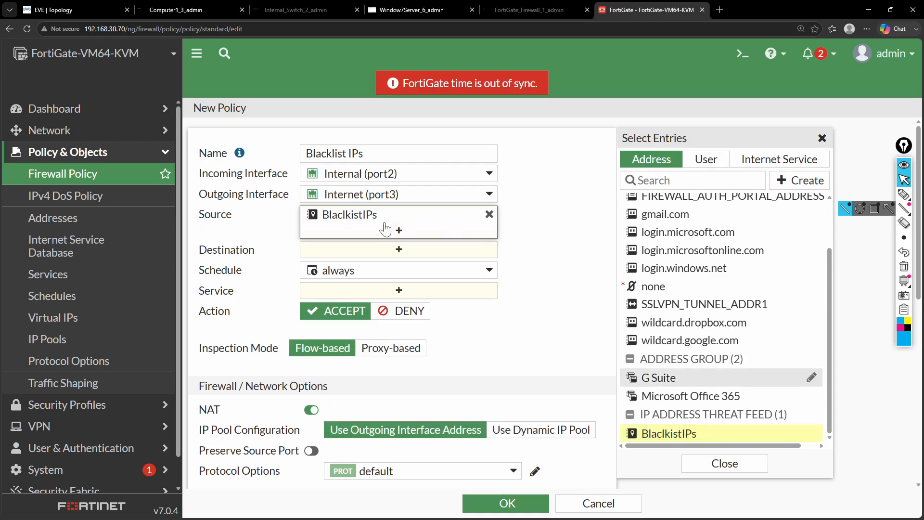
Set the policy's destination to all and its service to ALL.
click(433, 250)
click(650, 222)
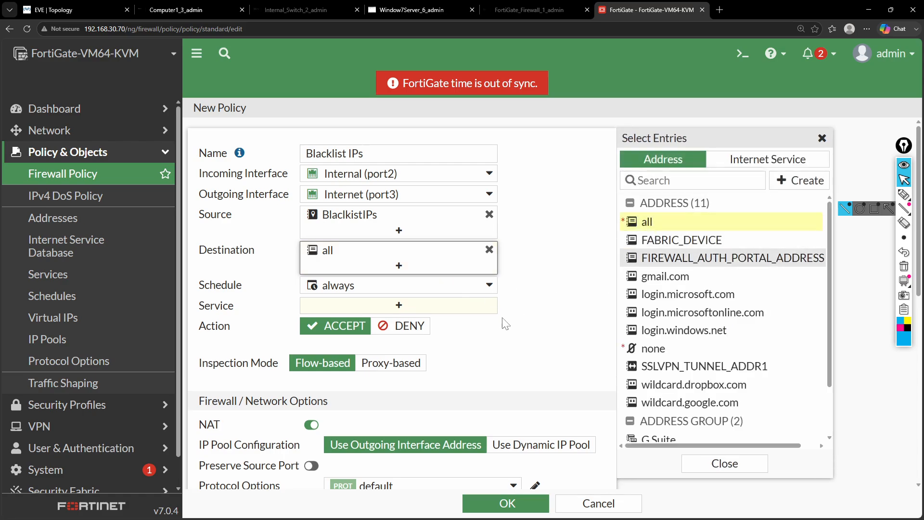
click(461, 307)
click(670, 218)
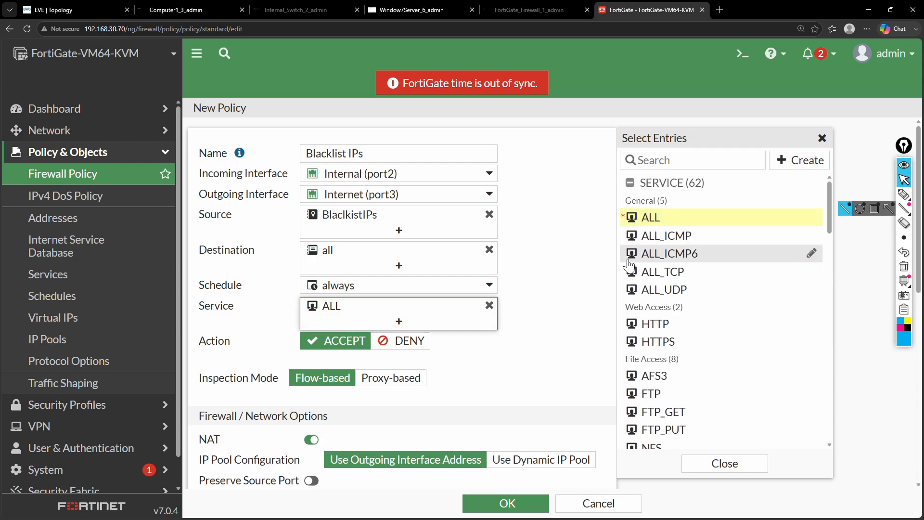
click(570, 316)
Set the policy's action to DENY and enable logging of violation traffic.
scroll(408, 339, down, 2)
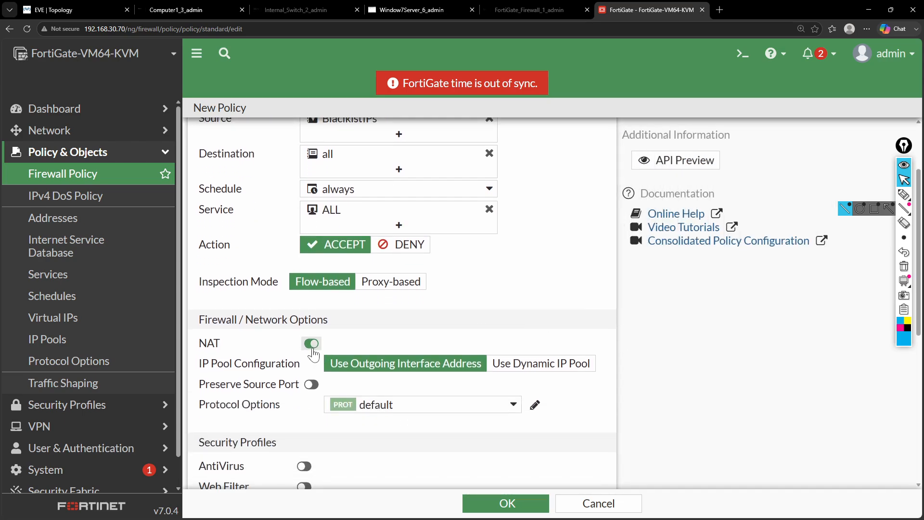
click(405, 248)
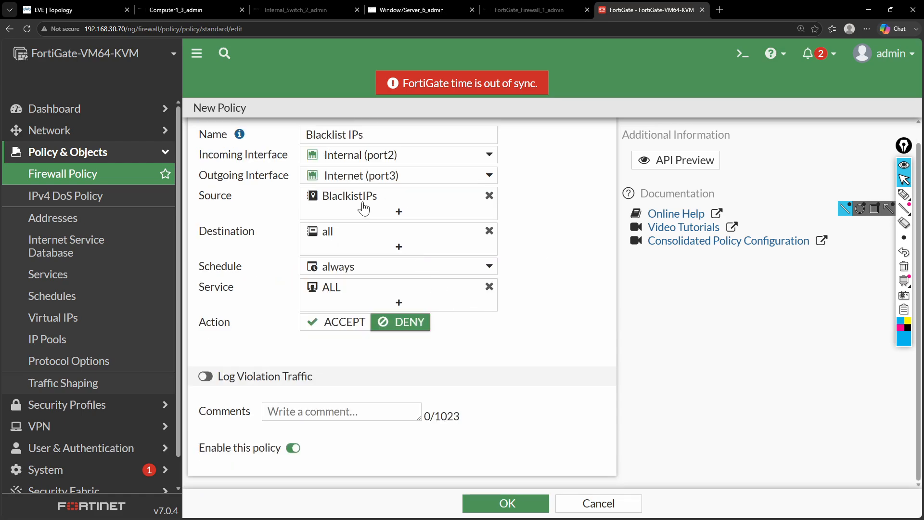
mouse_move(374, 204)
click(205, 379)
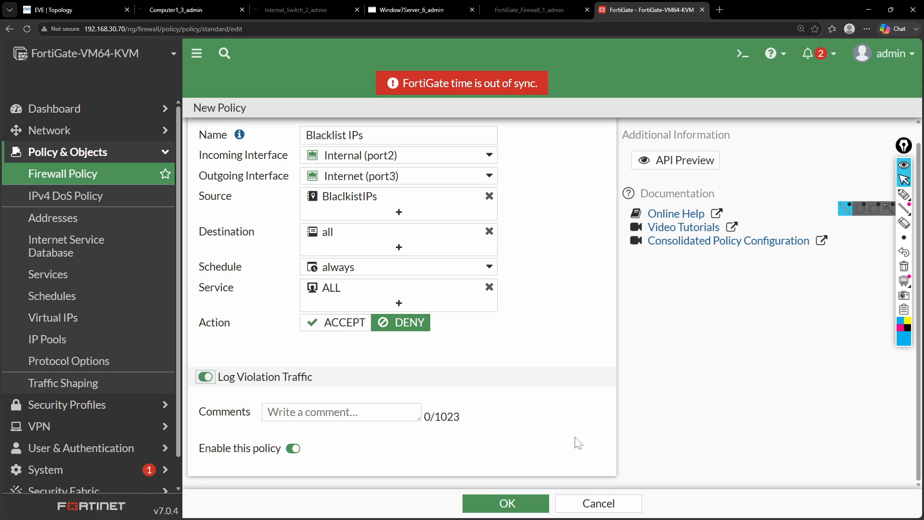
Save the Blacklist IPs policy and move it above Internet Policy in the policy list.
click(502, 506)
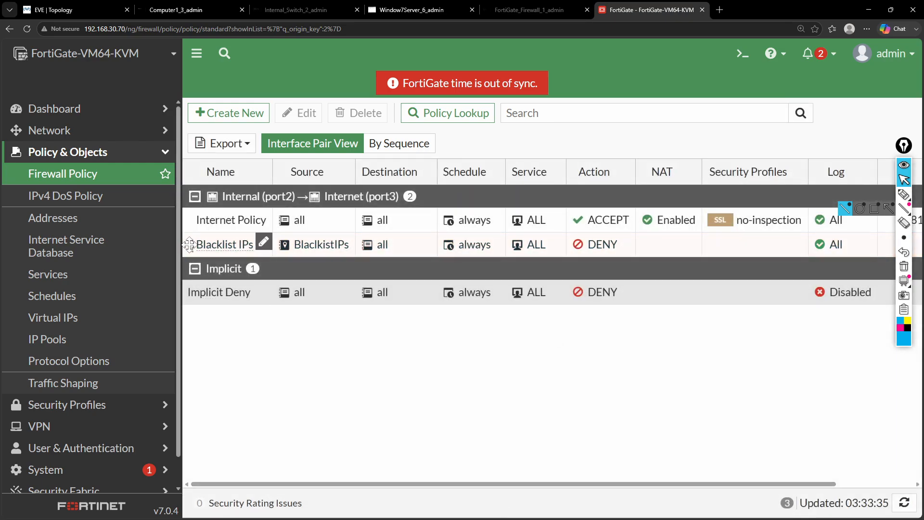
drag(191, 236, 192, 223)
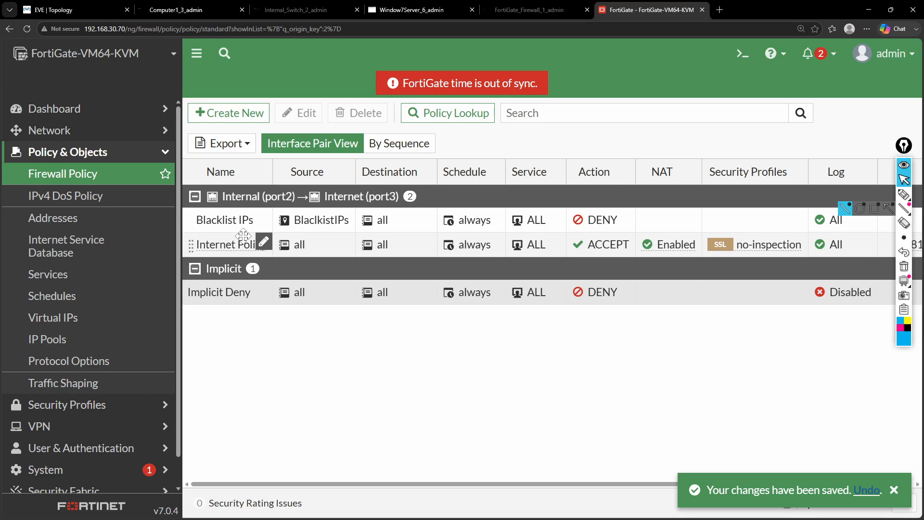
Switch to Computer1's console and repeat the ping to 8.8.8.8 with the deny policy in place.
click(193, 10)
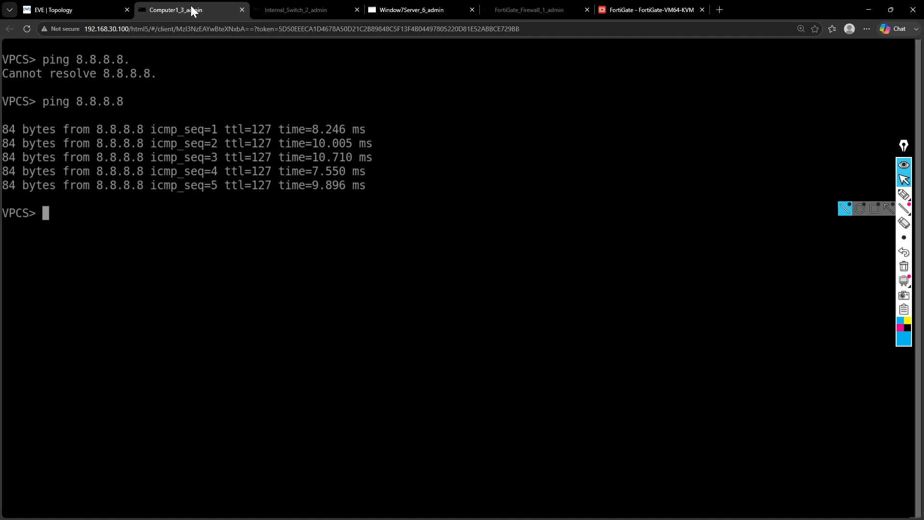
key(Up)
key(Return)
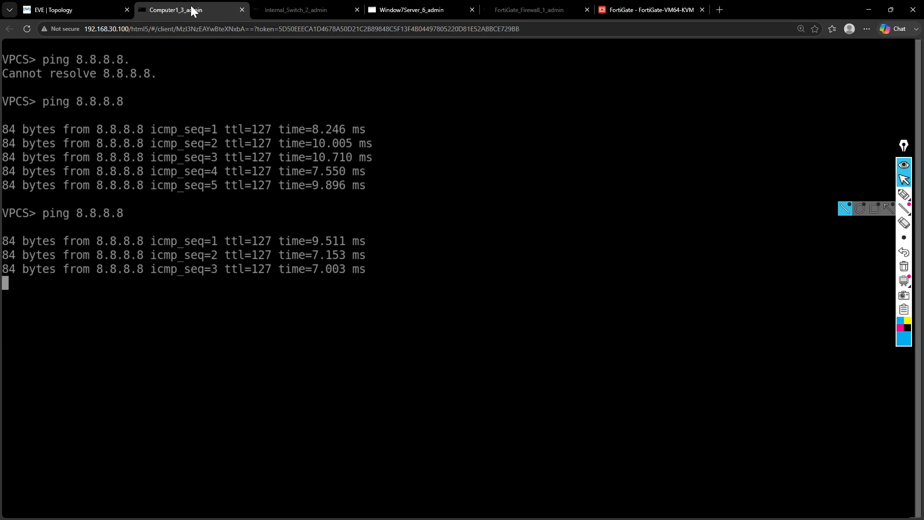
Add Computer1's address 172.16.1.10 on a new line of the Blocklist file in Notepad on Window7Server, and save and close the file.
click(95, 7)
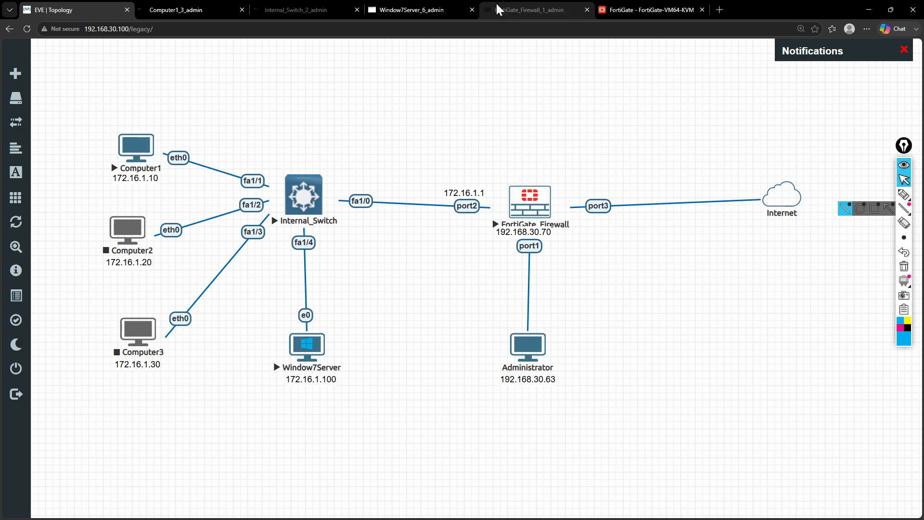
click(397, 8)
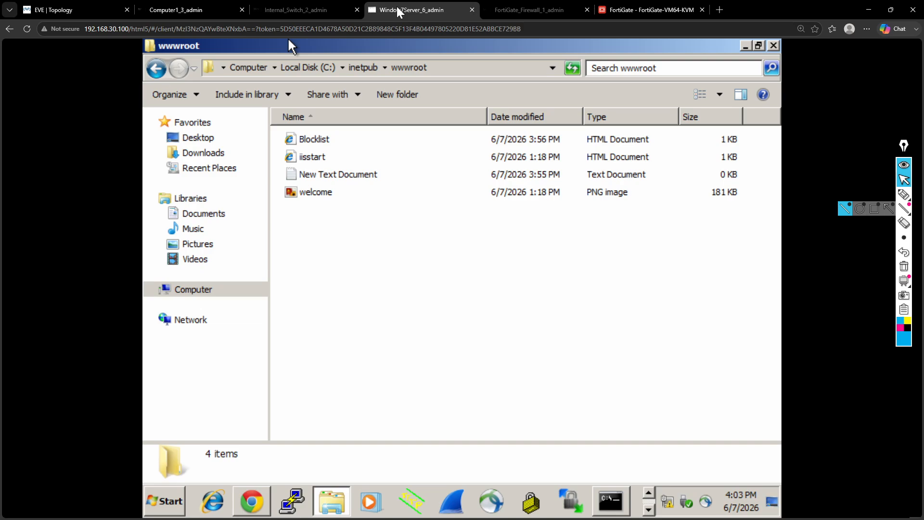
click(320, 141)
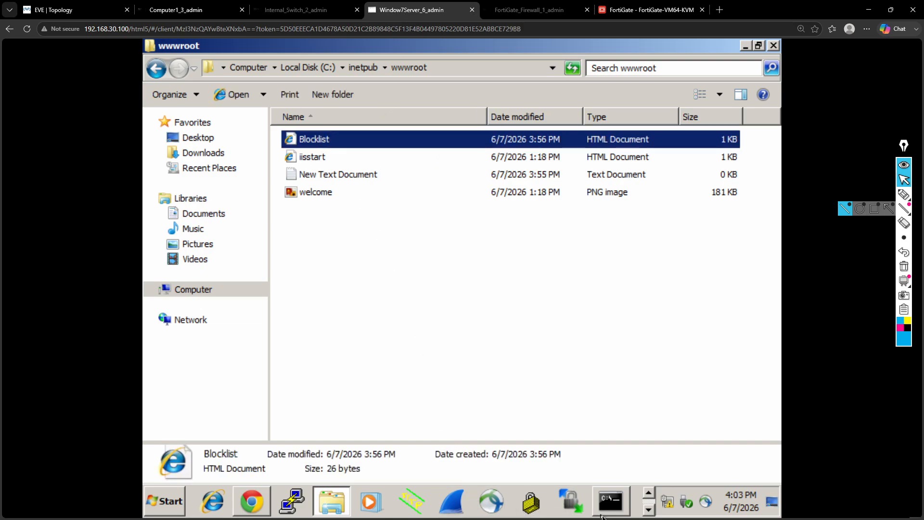
click(645, 511)
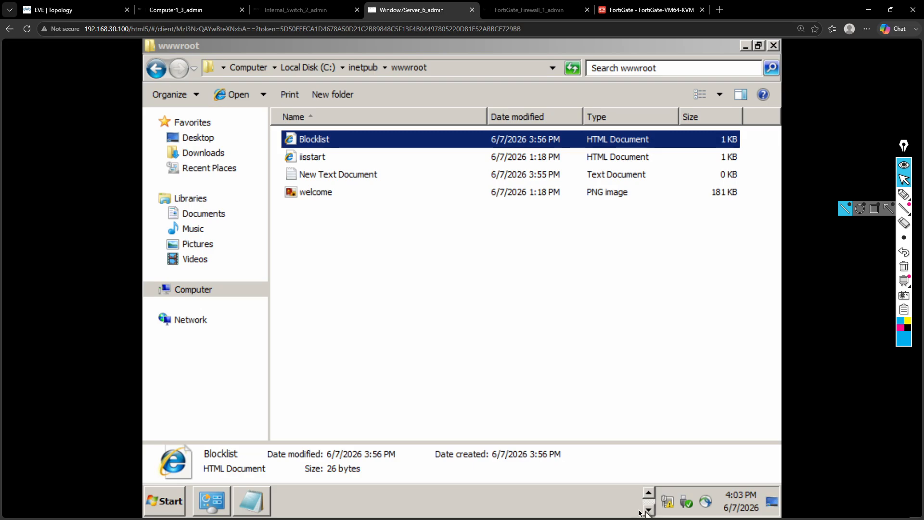
click(252, 501)
click(439, 269)
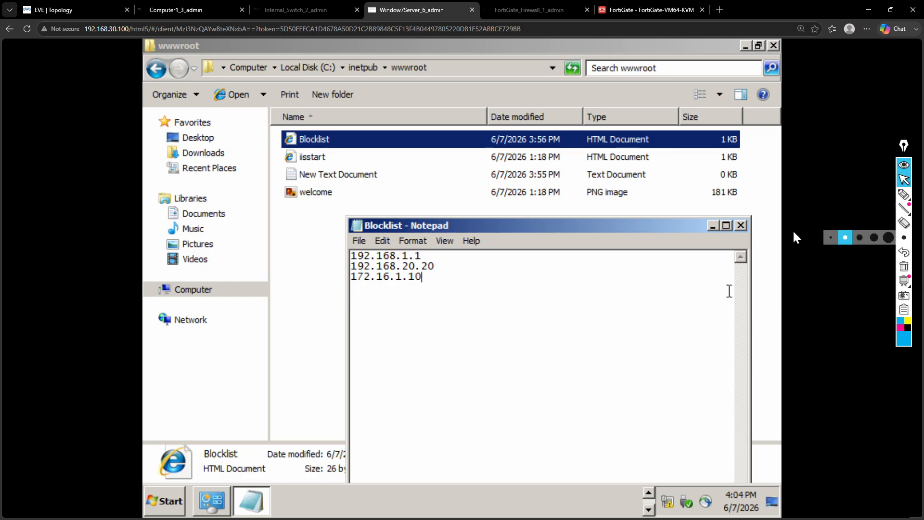
key(ctrl+s)
click(741, 226)
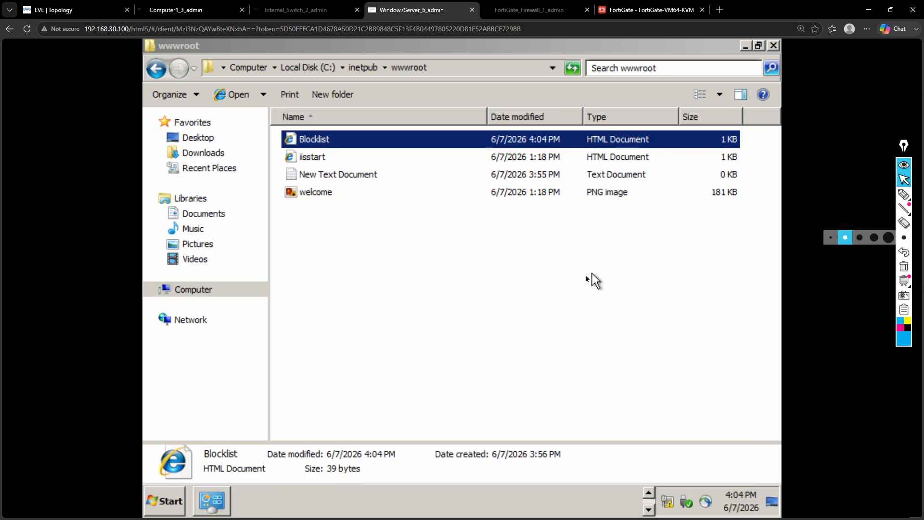
Switch to FortiGate and refresh the BlaclkistIPs threat feed in the Security Fabric's external connectors.
click(676, 8)
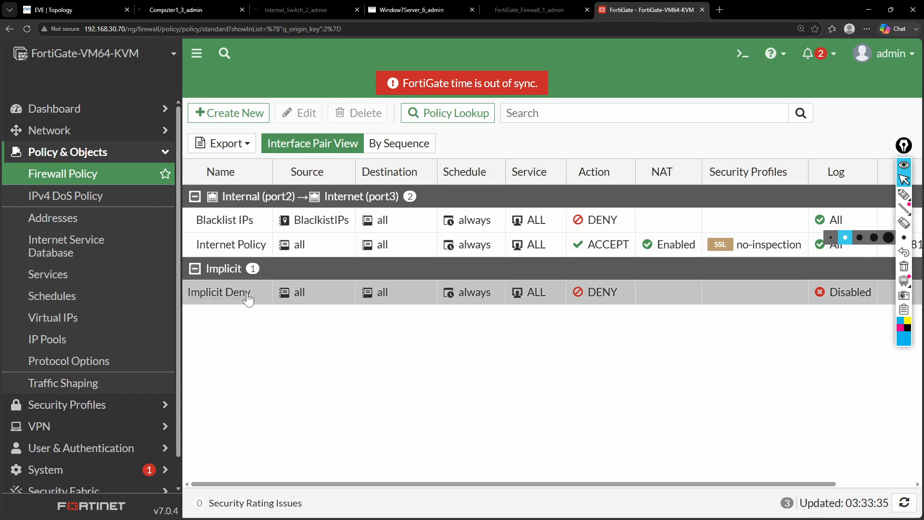
scroll(98, 327, down, 1)
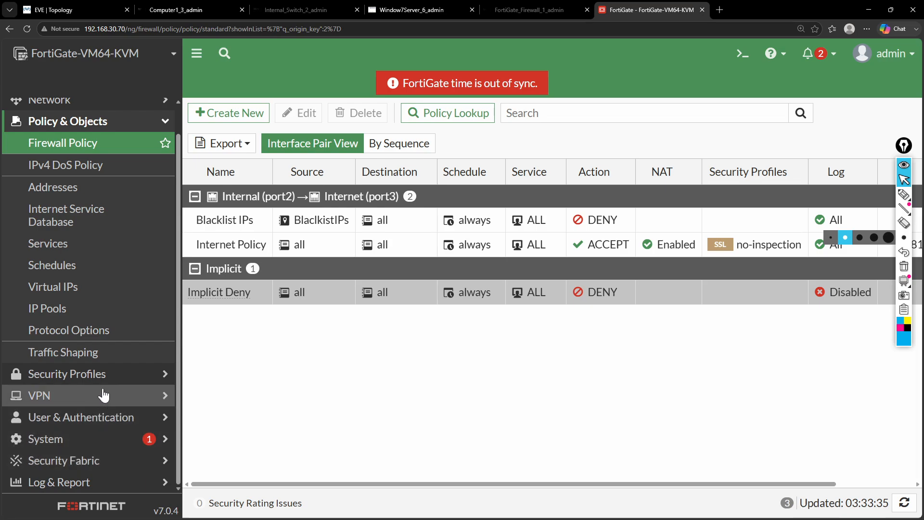
click(71, 462)
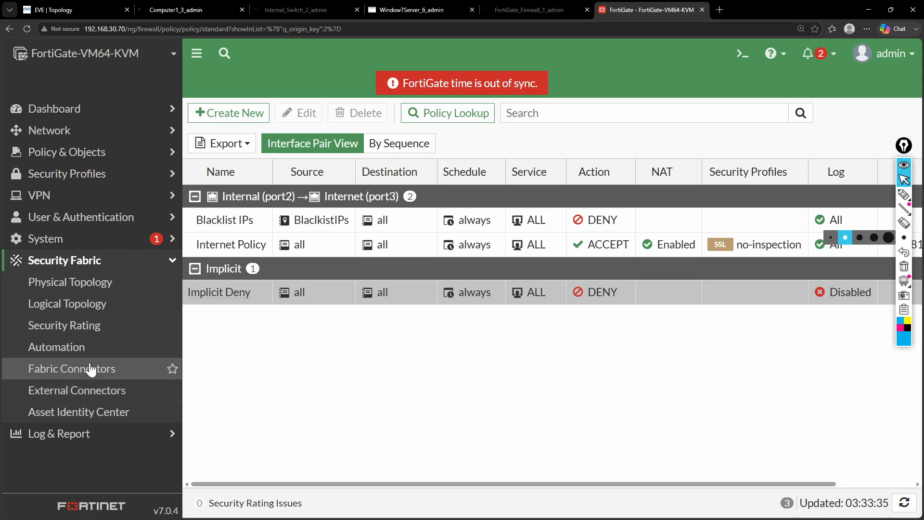
click(75, 392)
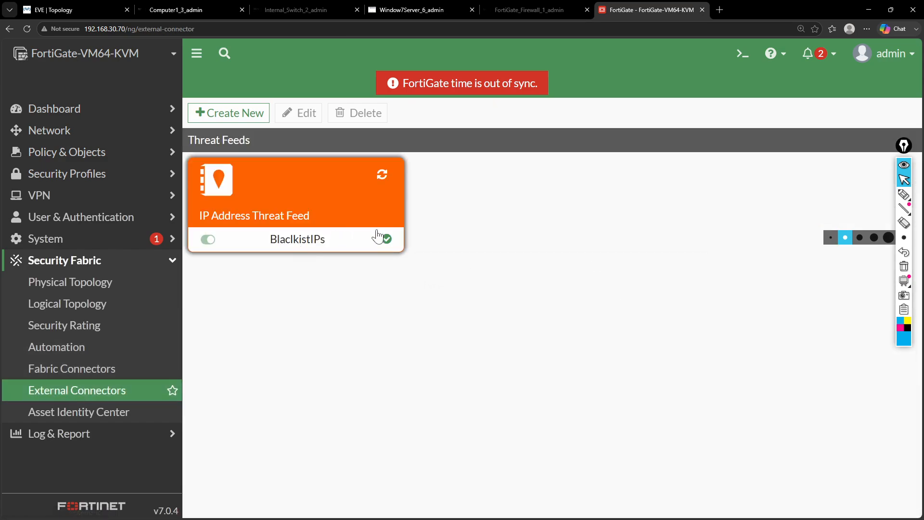
mouse_move(385, 244)
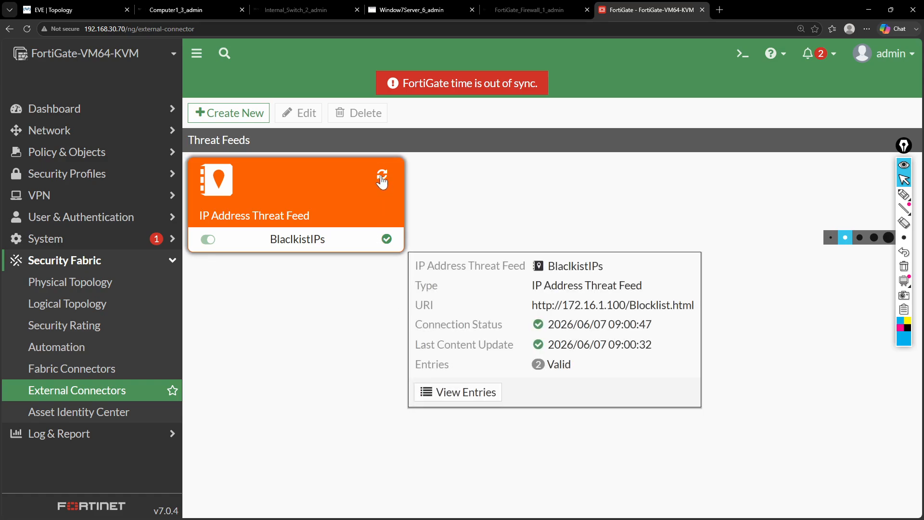
click(382, 179)
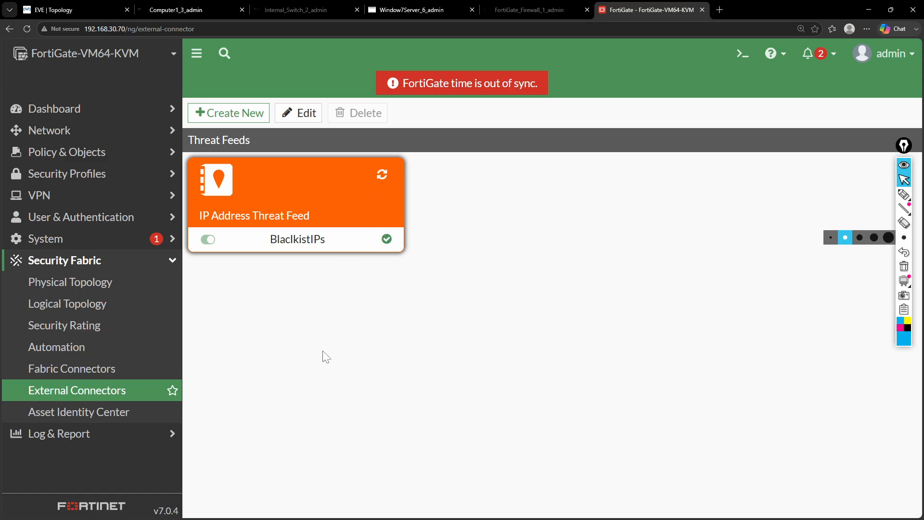
View the entries of the BlaclkistIPs threat feed and close the list.
mouse_move(386, 254)
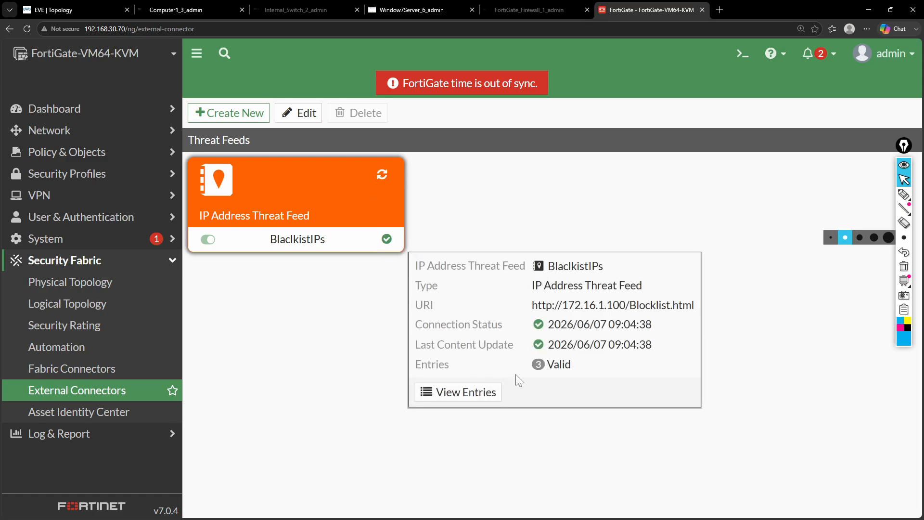
click(462, 400)
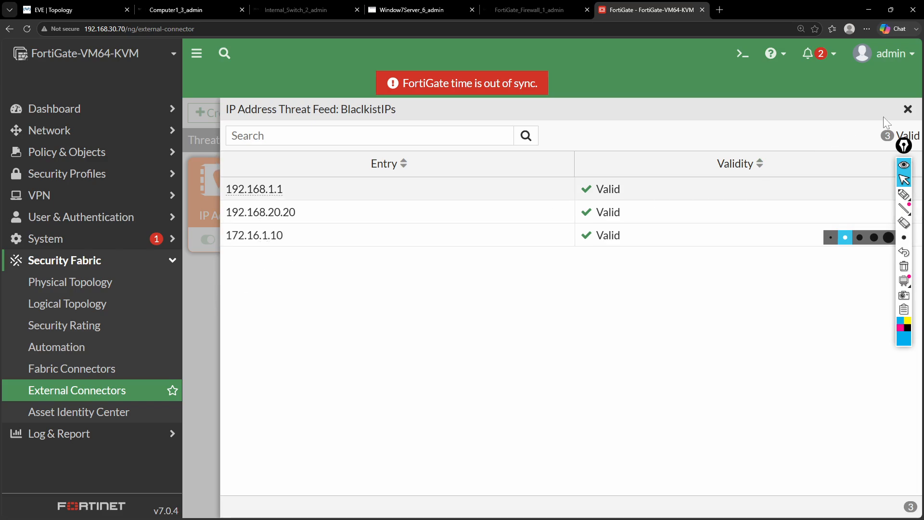
click(908, 110)
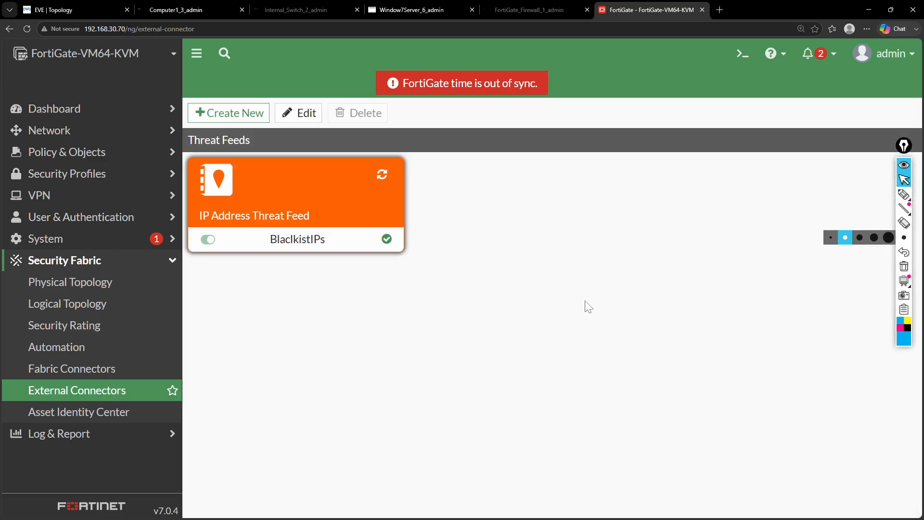
Switch to Computer1's console and ping 8.8.8.8 again with its address in the threat feed.
click(201, 14)
key(Up)
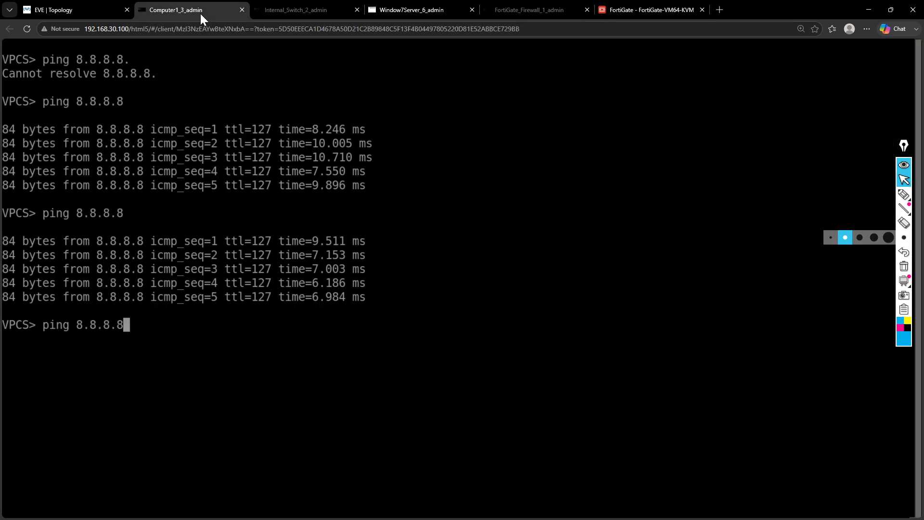
key(Return)
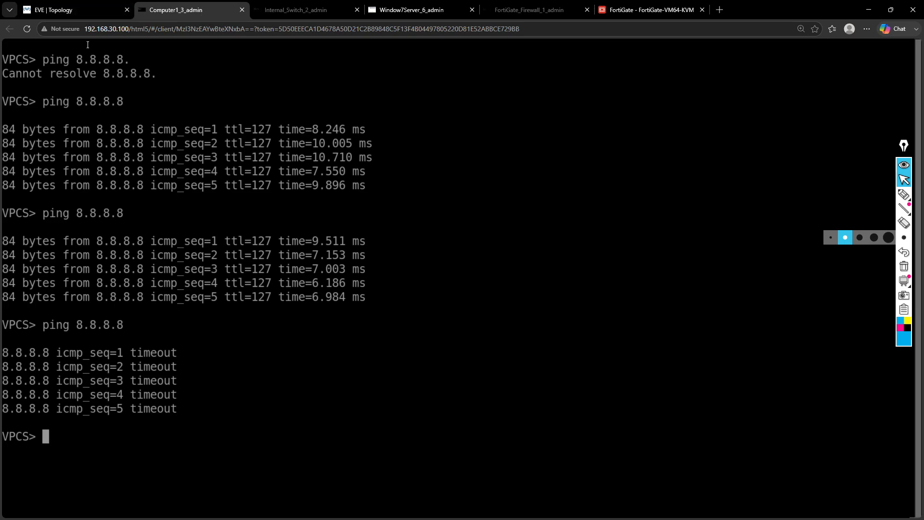
Start Computer2 in the EVE topology and open its console.
click(74, 12)
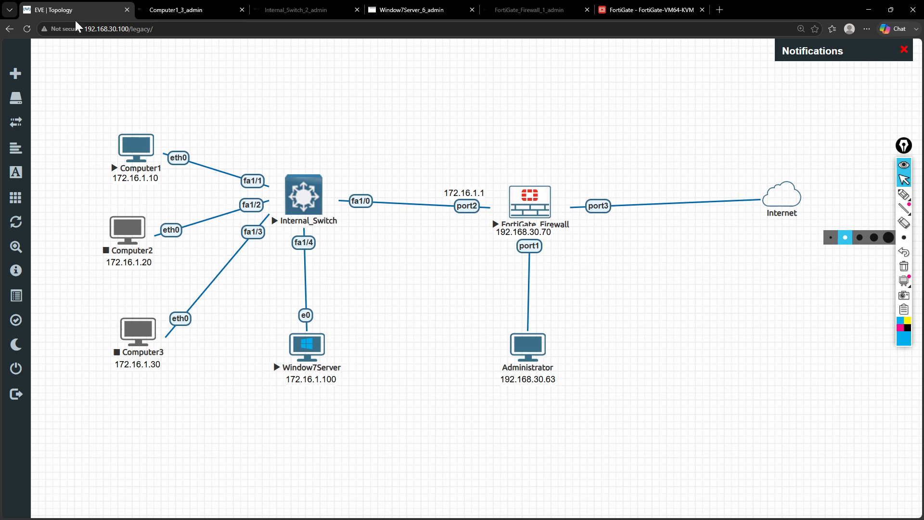
right_click(126, 239)
click(165, 266)
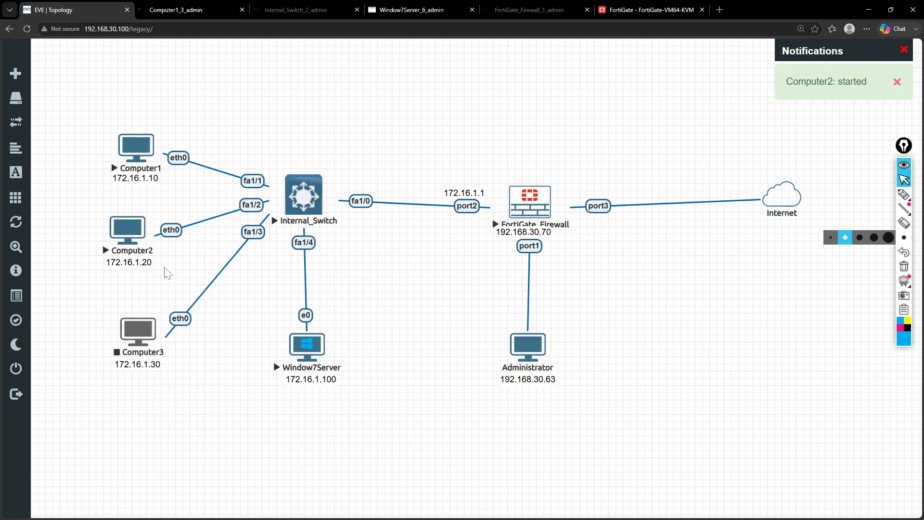
click(137, 234)
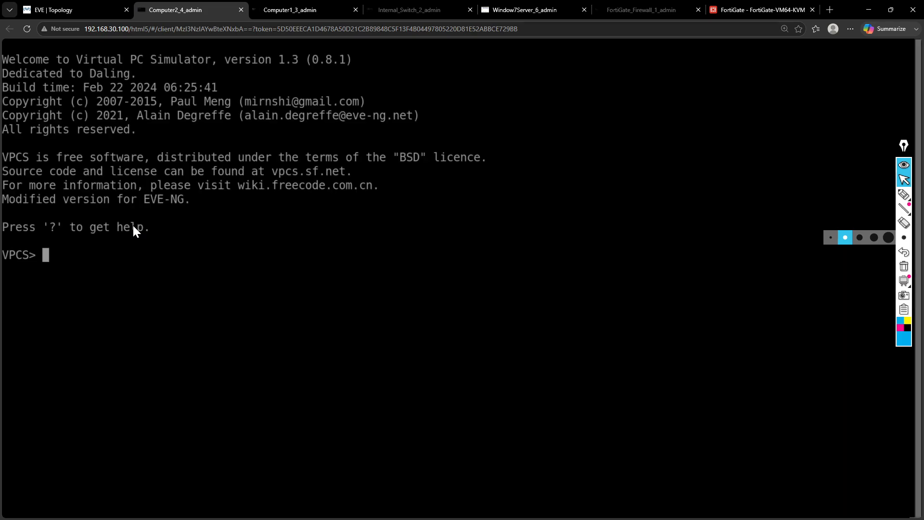
Assign Computer2 the IP address 172.16.1.20/24 with gateway 172.16.1.1.
text(ip 172.16.1.)
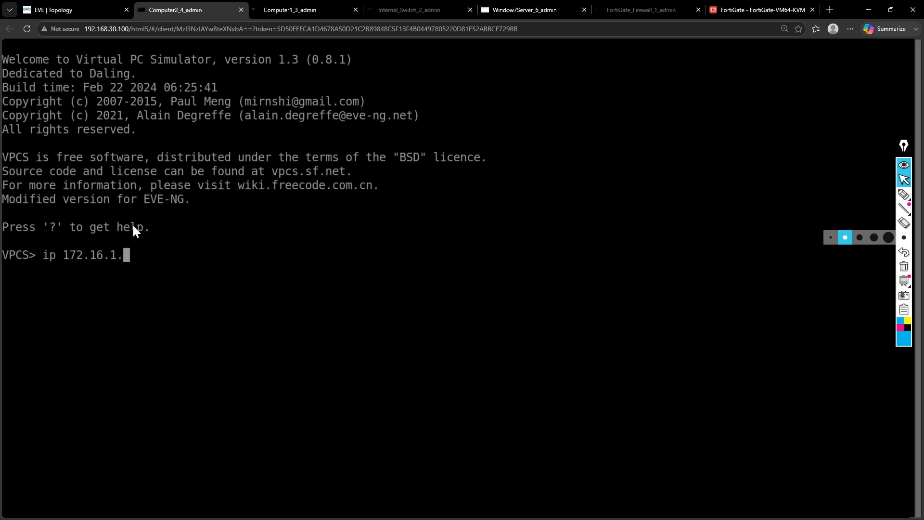
text(20/)
key(Left)
key(Left)
text(6)
key(Right)
key(Right)
key(Right)
text(24 17)
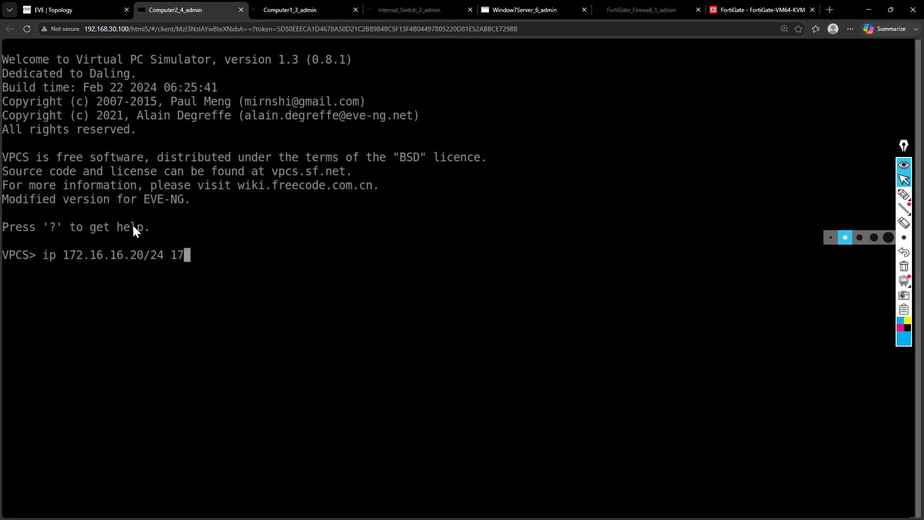
text(2.16.)
key(Left)
key(Left)
key(Left)
key(Left)
key(Left)
key(Left)
key(Left)
key(Left)
key(Left)
key(Left)
key(Left)
key(Left)
key(Left)
key(Left)
key(BackSpace)
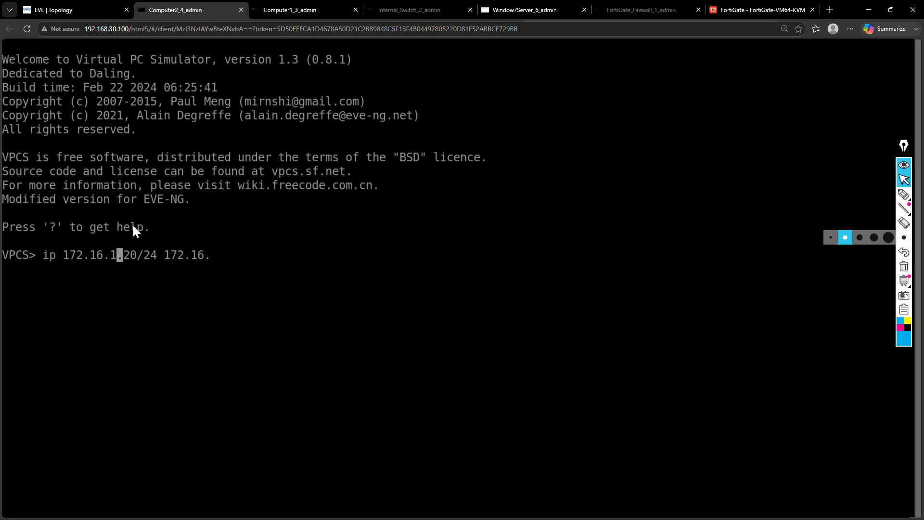
key(Right)
key(Right)
key(Right)
key(Right)
key(Right)
key(Right)
key(Right)
key(Right)
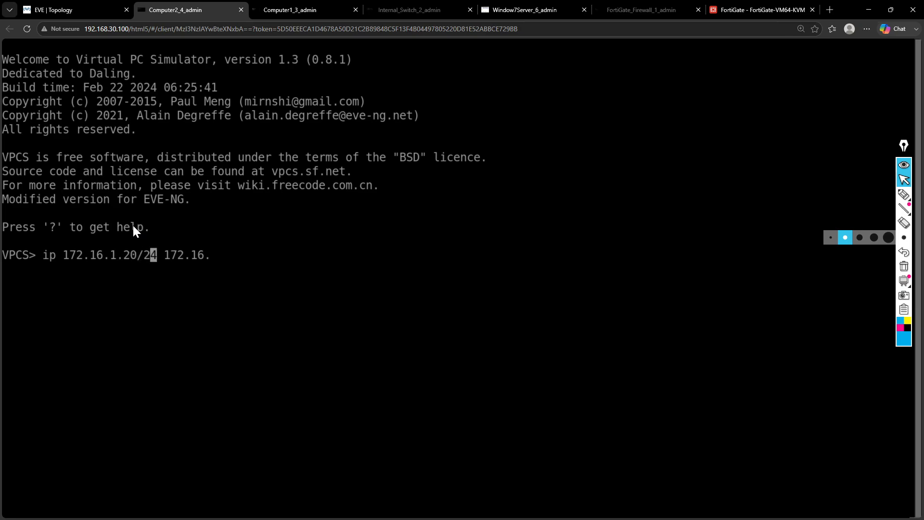
key(Right)
key(Right)
key(Right)
key(Right)
key(Right)
key(Right)
text(1.1)
key(Return)
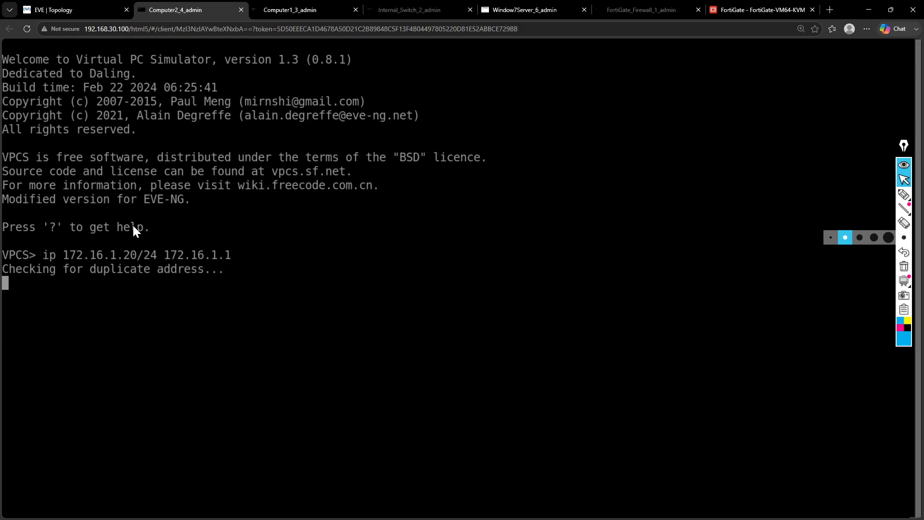
Ping 8.8.8.8 from Computer2 to test its internet access.
text(pi)
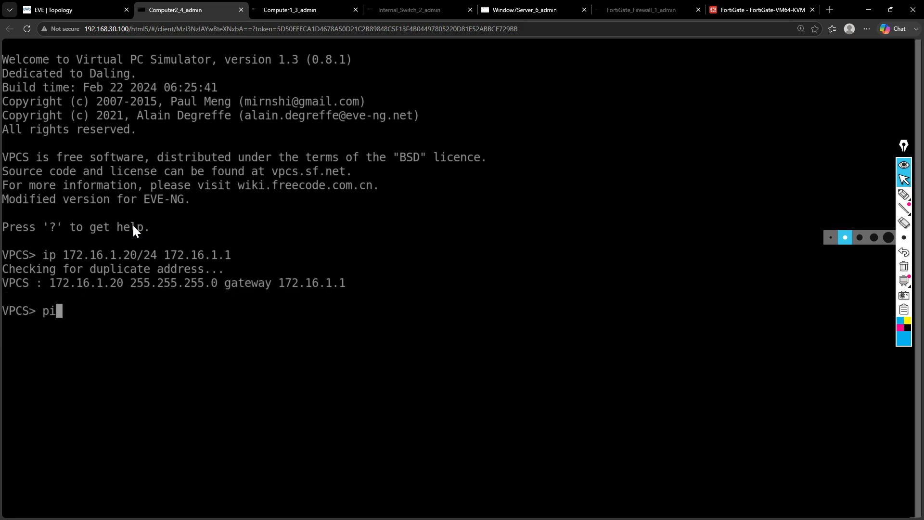
text(ng 8.8.8.8.8)
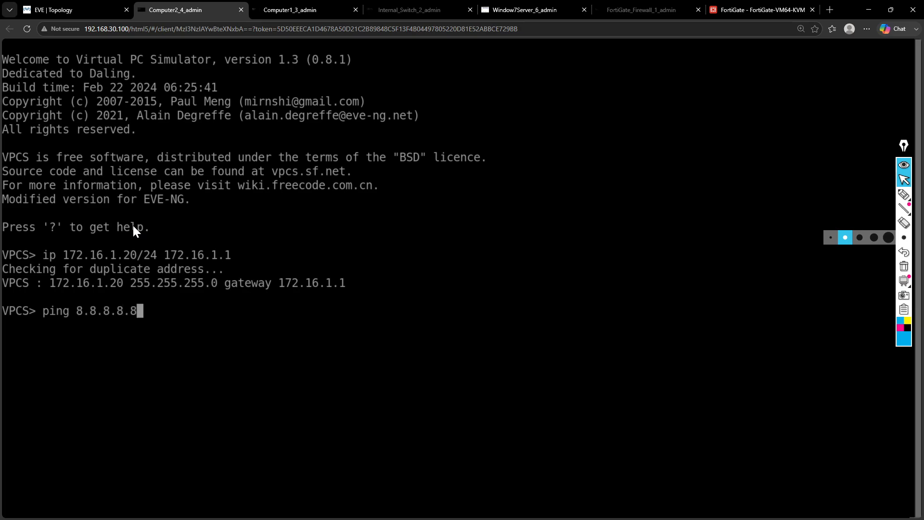
key(BackSpace)
key(BackSpace)
key(Return)
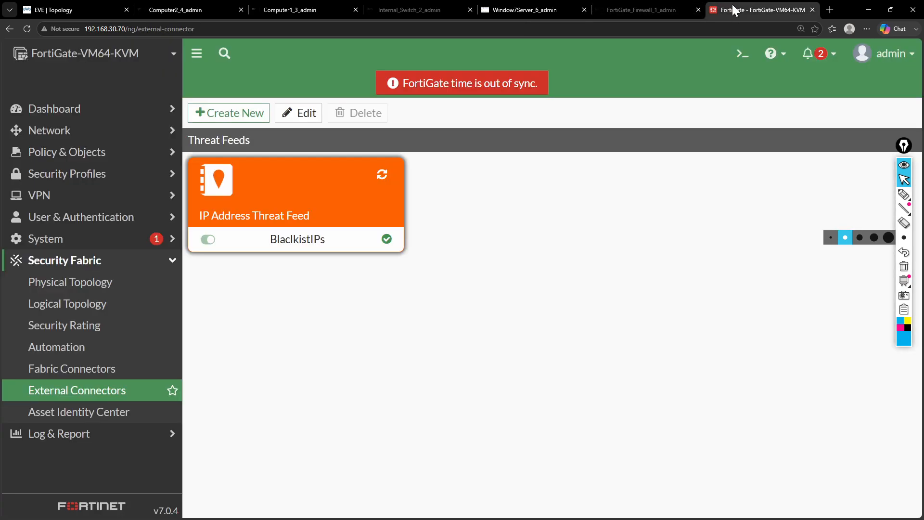
On Window7Server, open Blocklist in Notepad, change the last entry to Computer2's address 172.16.1.20, and save and close the file.
click(733, 9)
click(522, 10)
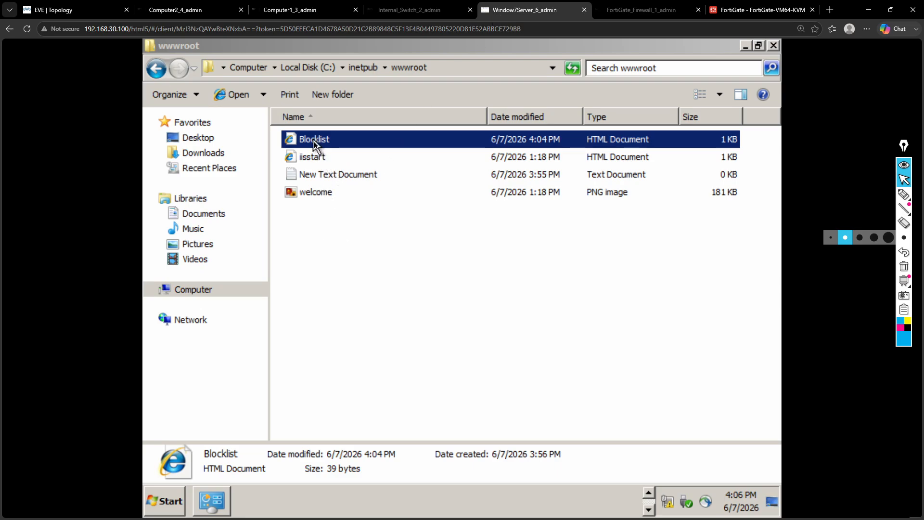
double_click(346, 182)
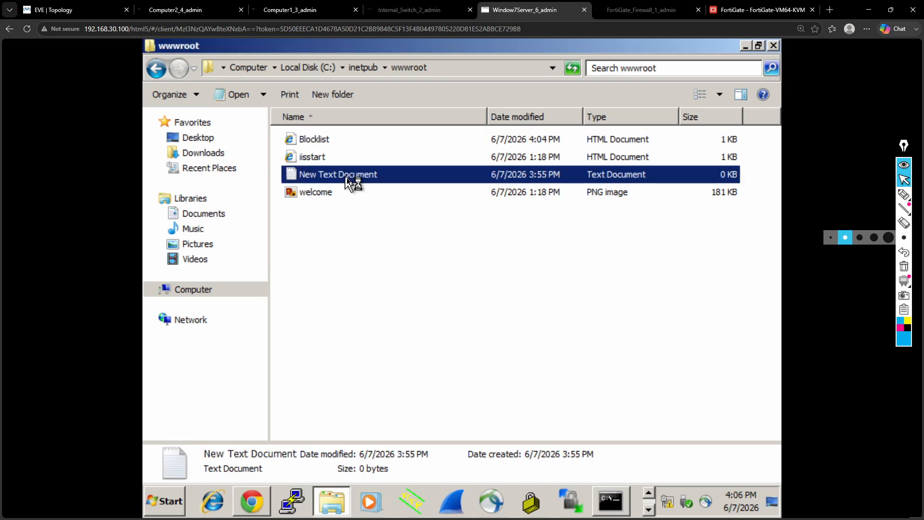
drag(324, 142, 452, 301)
click(431, 276)
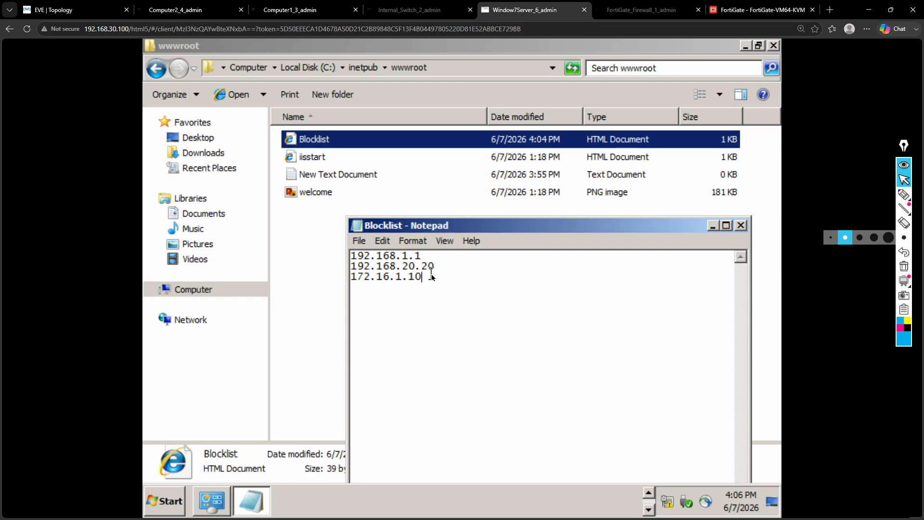
key(Left)
key(BackSpace)
text(2)
click(390, 276)
key(ctrl+s)
click(742, 226)
Switch to FortiGate, refresh the BlaclkistIPs threat feed again and view its updated entries.
click(729, 10)
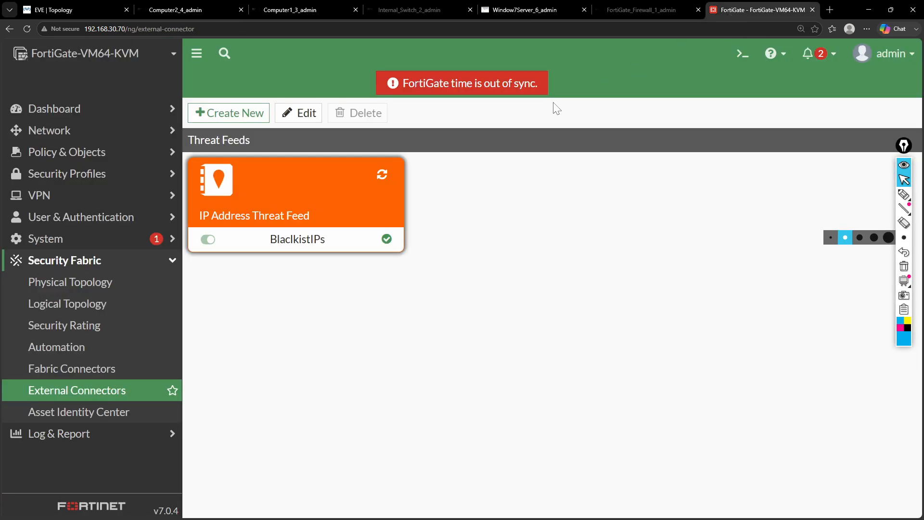
mouse_move(383, 177)
click(382, 174)
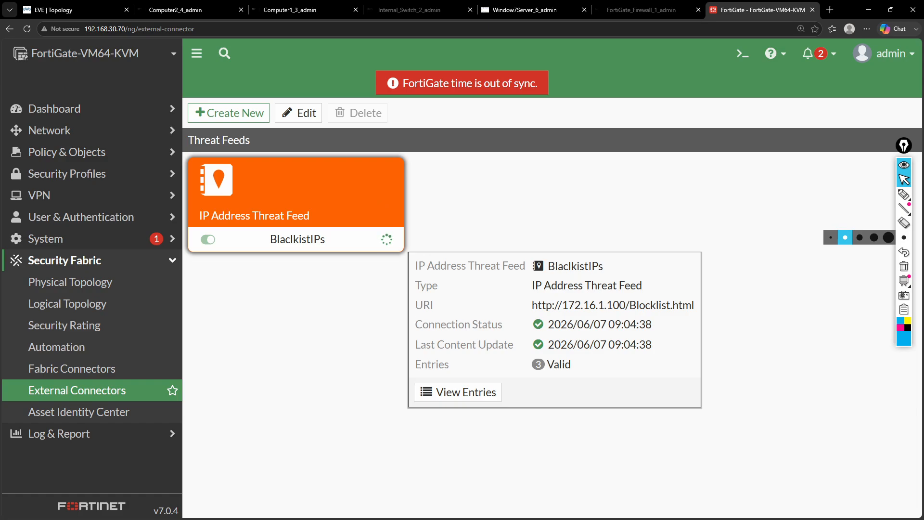
click(450, 394)
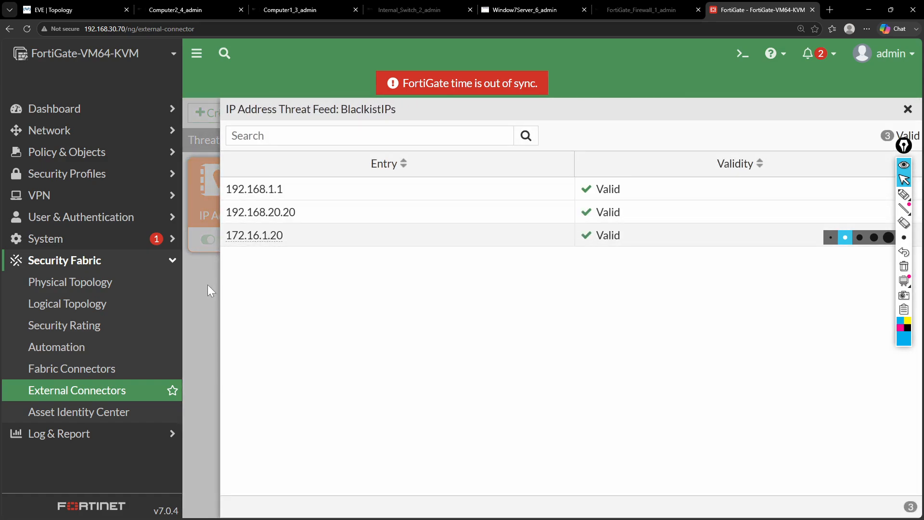
Switch to Computer2's console and repeat the ping to 8.8.8.8 with its address in the threat feed.
click(209, 9)
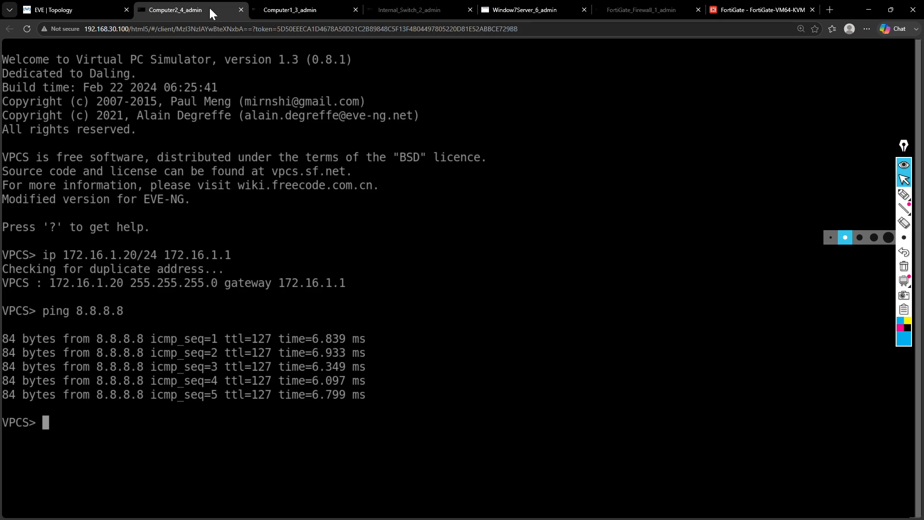
key(Up)
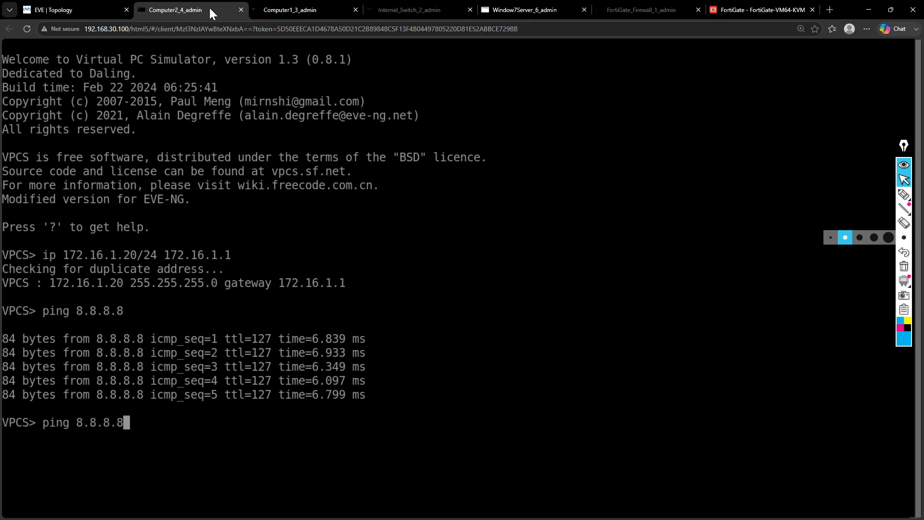
key(Return)
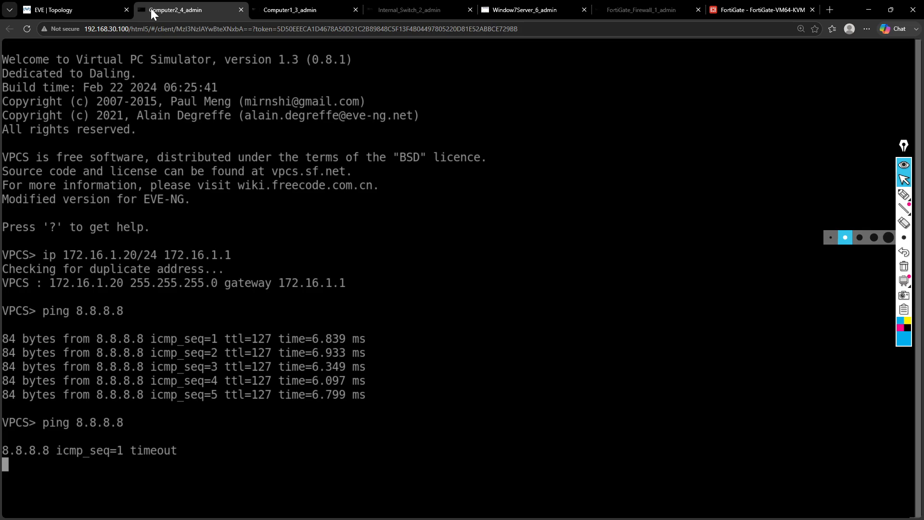
Ping 8.8.8.8 again from Computer1 and compare the output with Computer2's ping.
click(282, 9)
key(Up)
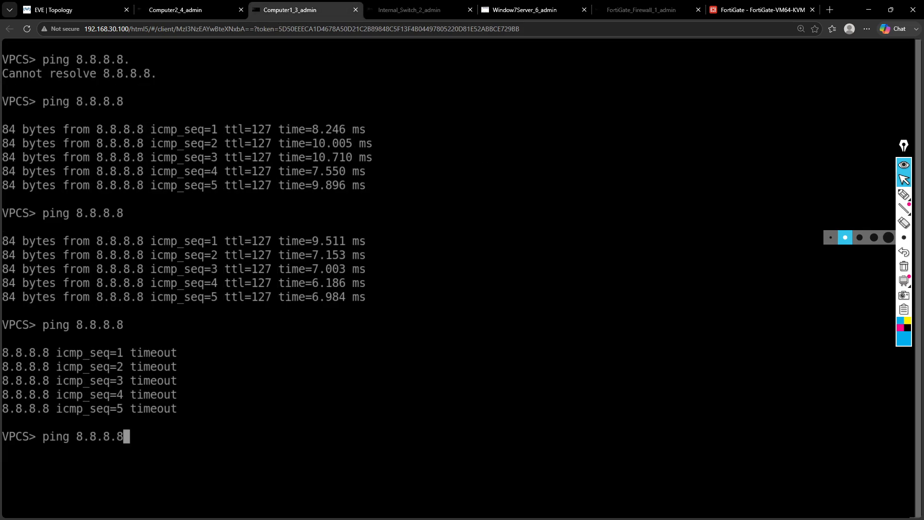
key(Return)
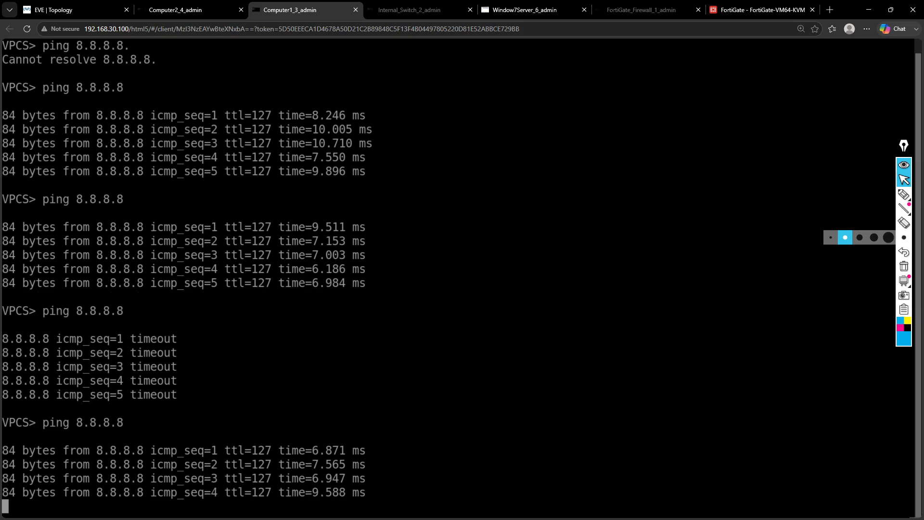
click(290, 13)
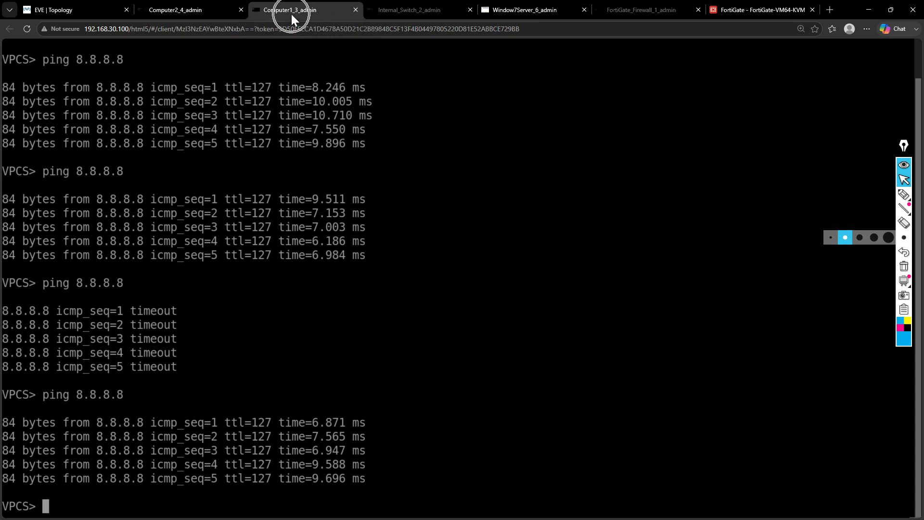
click(193, 10)
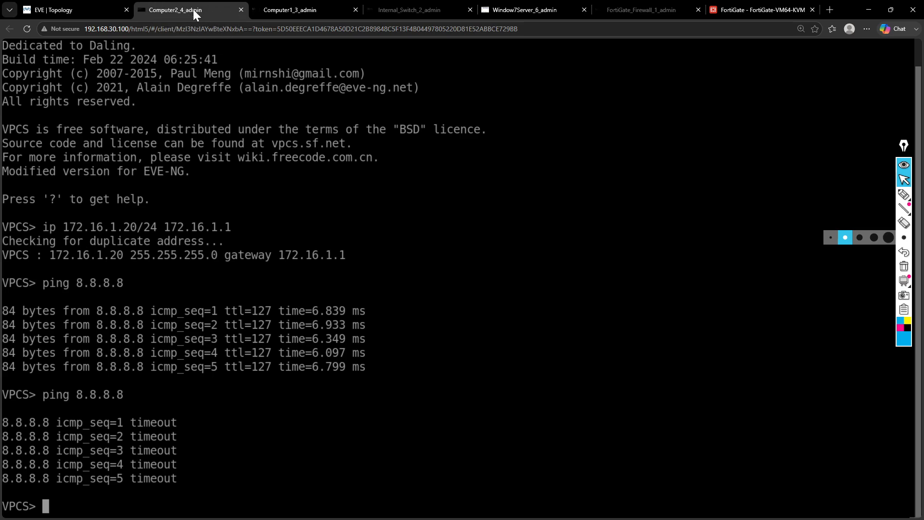
Close the threat feed's entries list in FortiGate and return to the EVE topology.
click(754, 10)
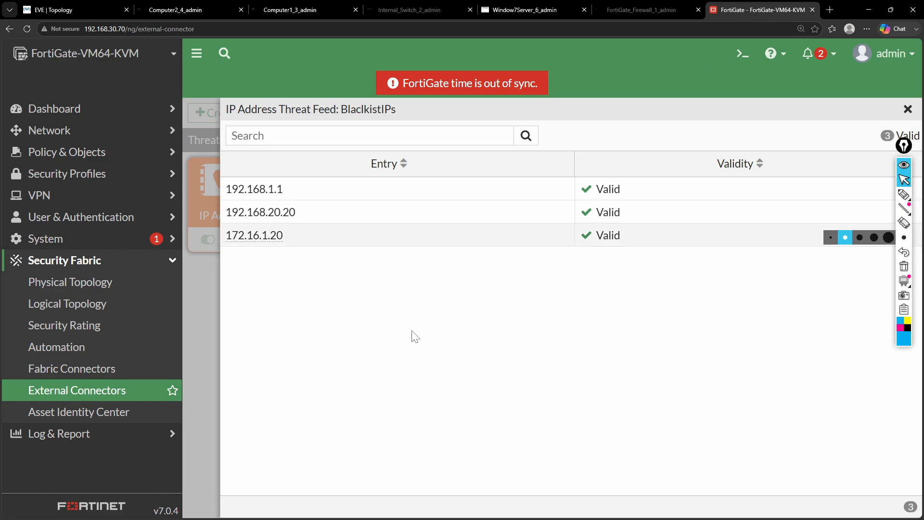
click(907, 110)
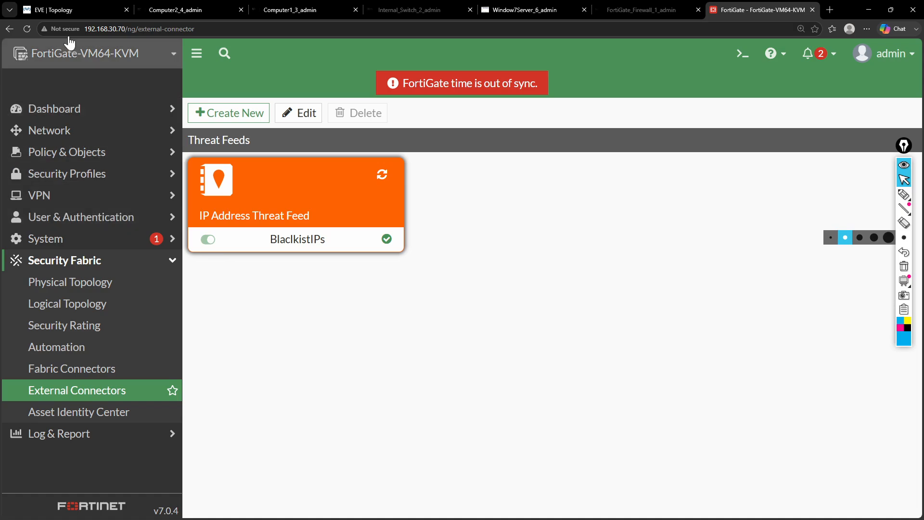
click(46, 19)
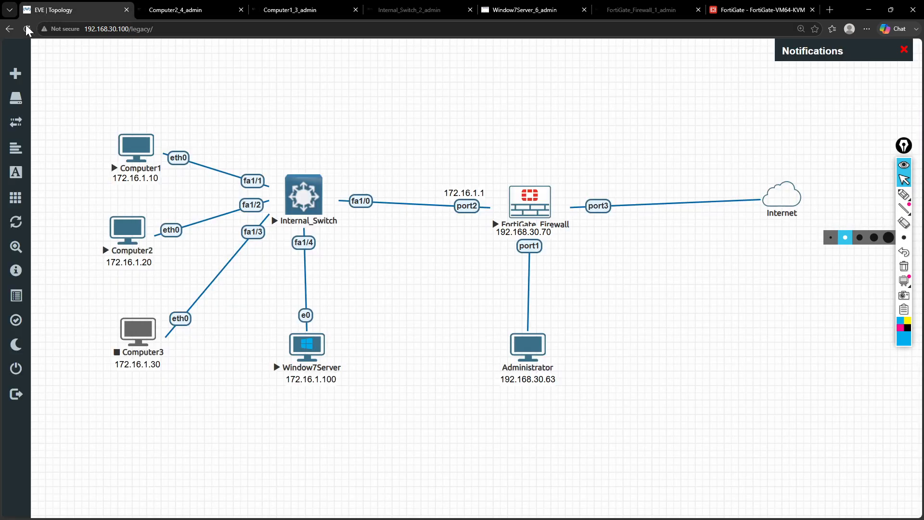